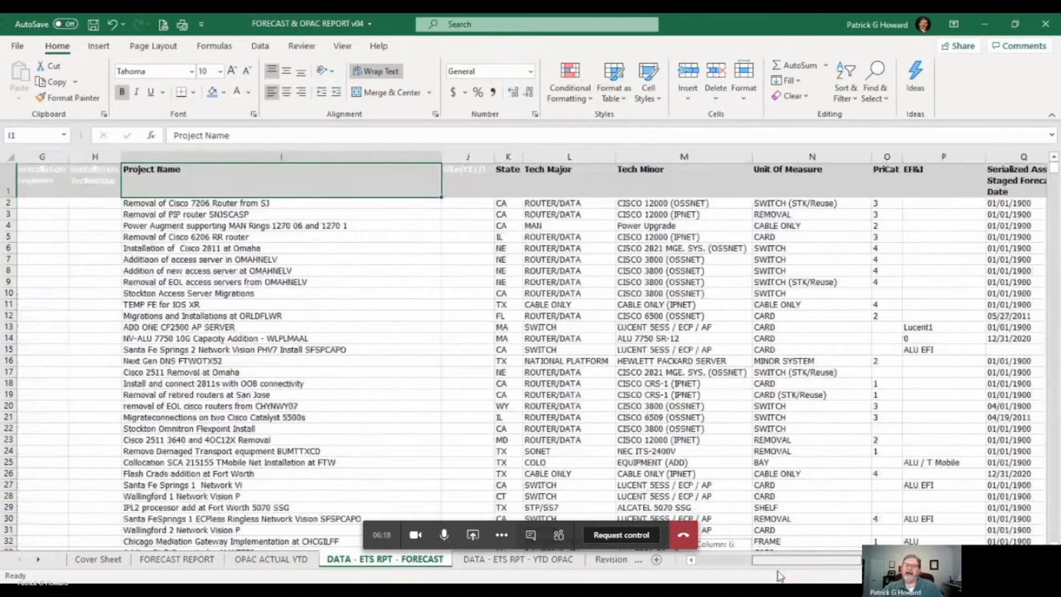
- Review the DATA - ETS RPT - FORECAST sheet alongside the FORECAST REPORT and OPAC ACTUAL YTD reports
mouse_move(1053, 172)
mouse_down()
mouse_move(1057, 220)
mouse_move(1053, 166)
mouse_up()
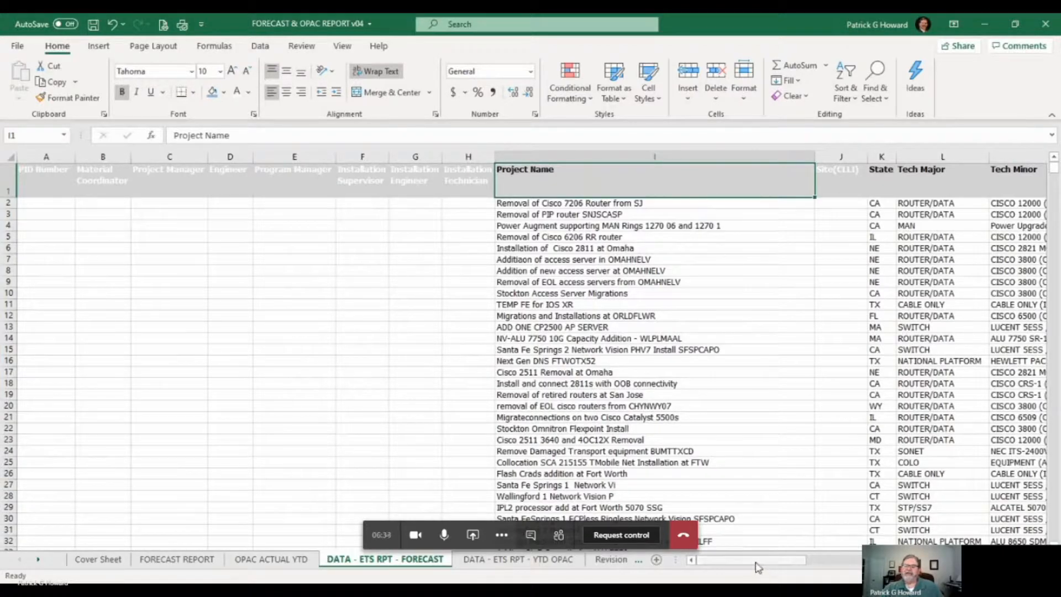
drag(765, 560, 740, 566)
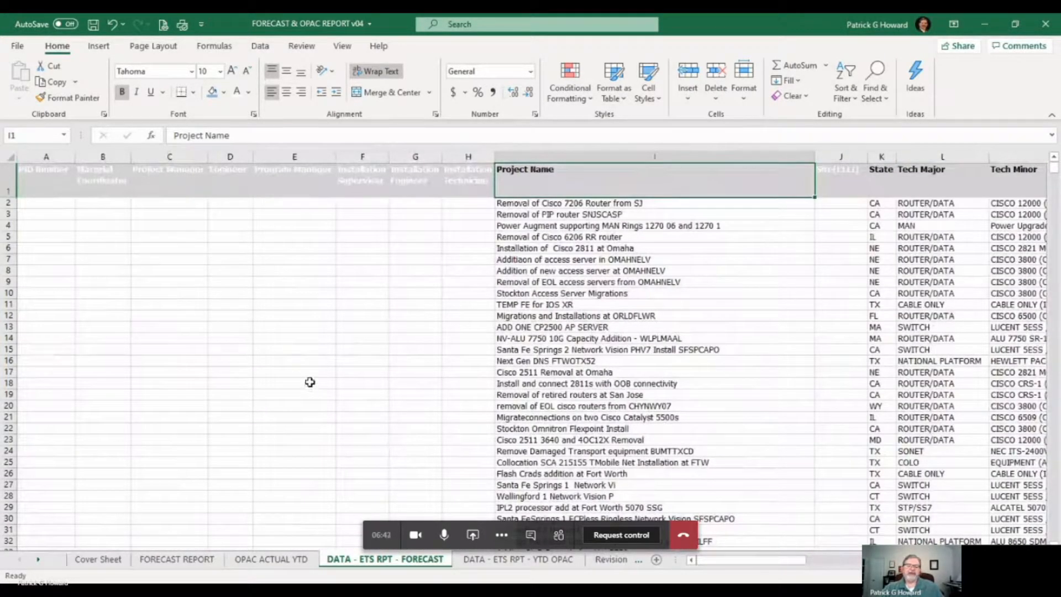
click(188, 560)
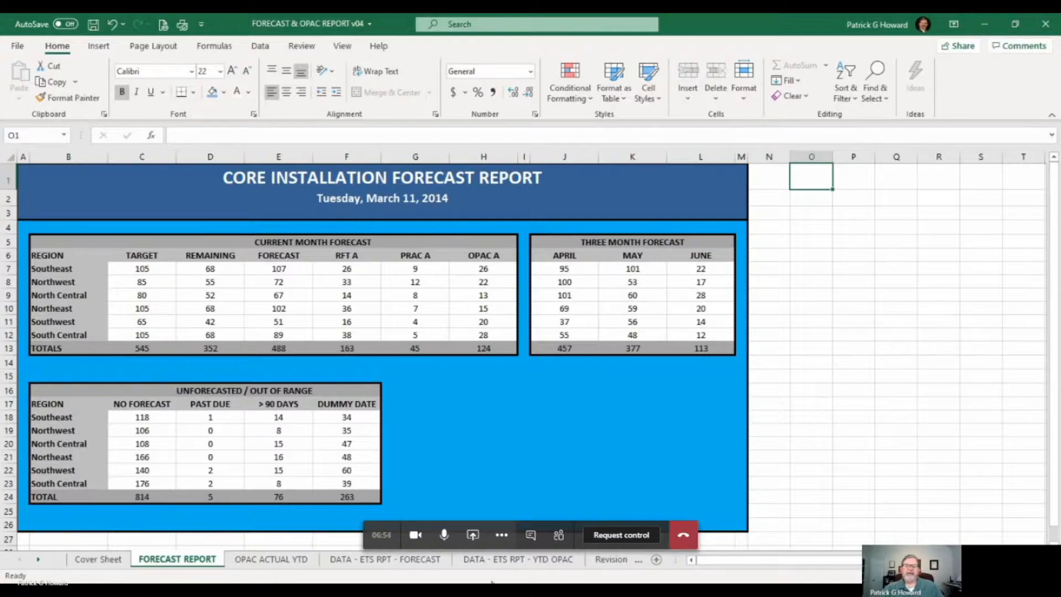
click(427, 571)
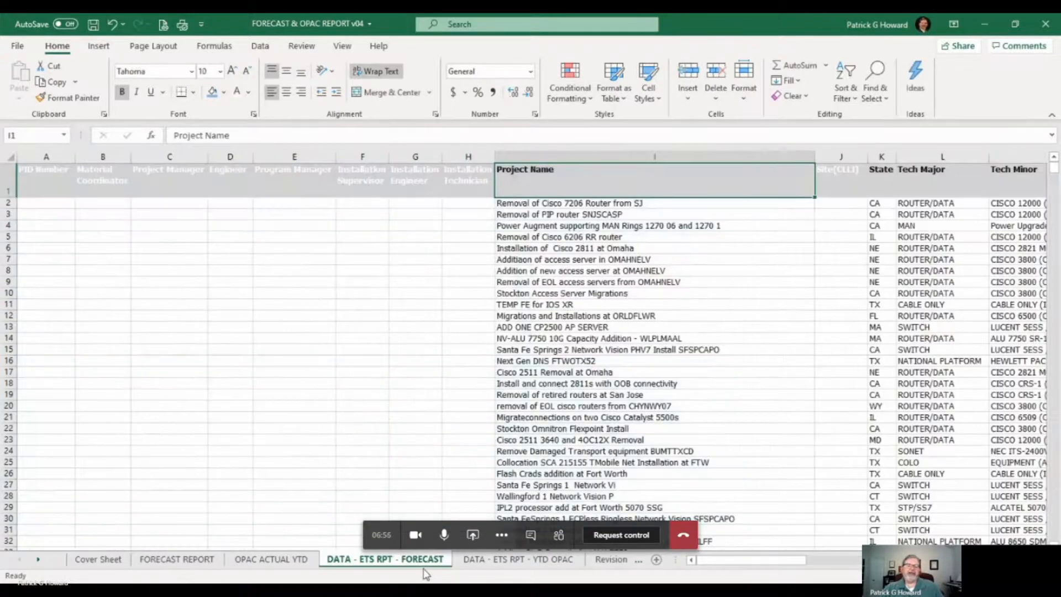
click(210, 574)
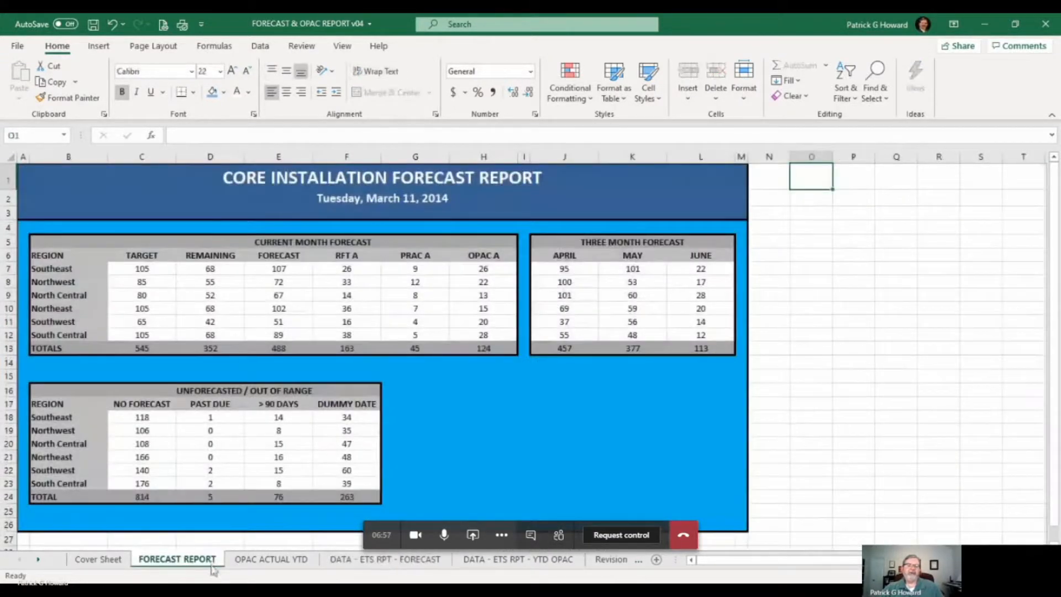
click(249, 562)
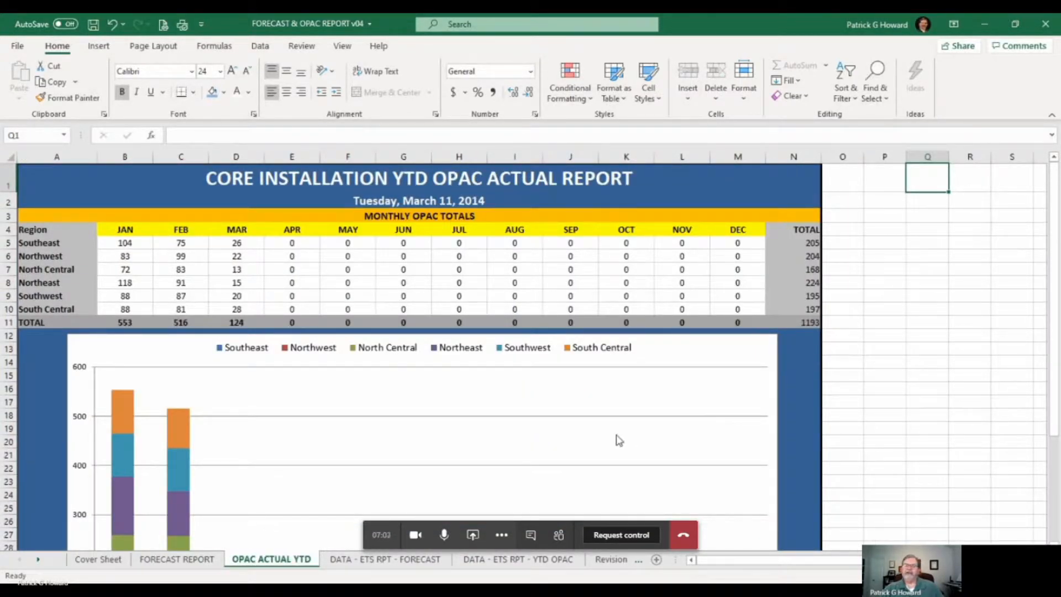
scroll(880, 329, down, 1)
scroll(881, 330, up, 1)
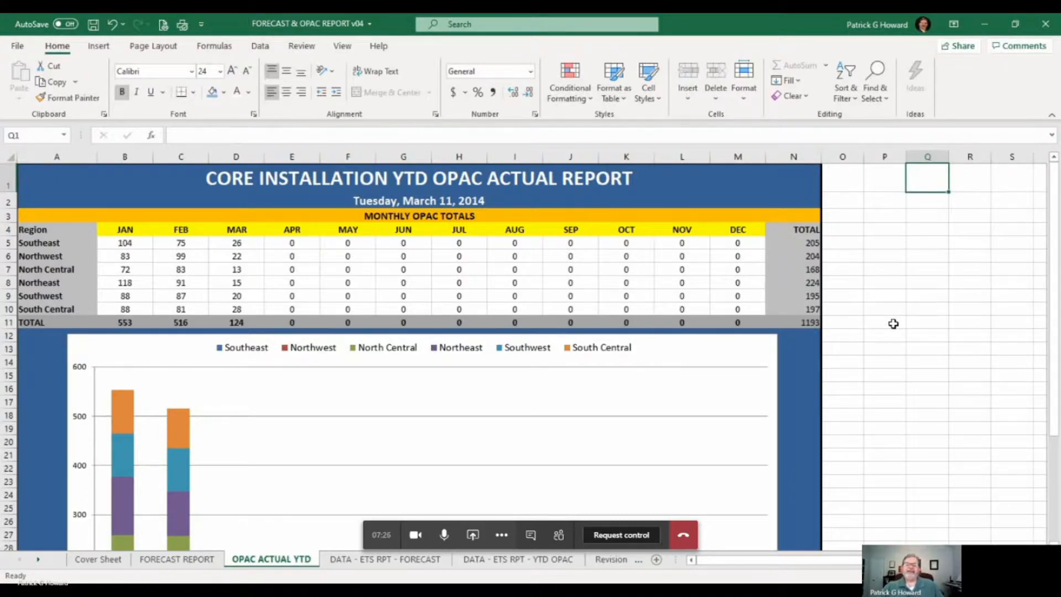
click(169, 562)
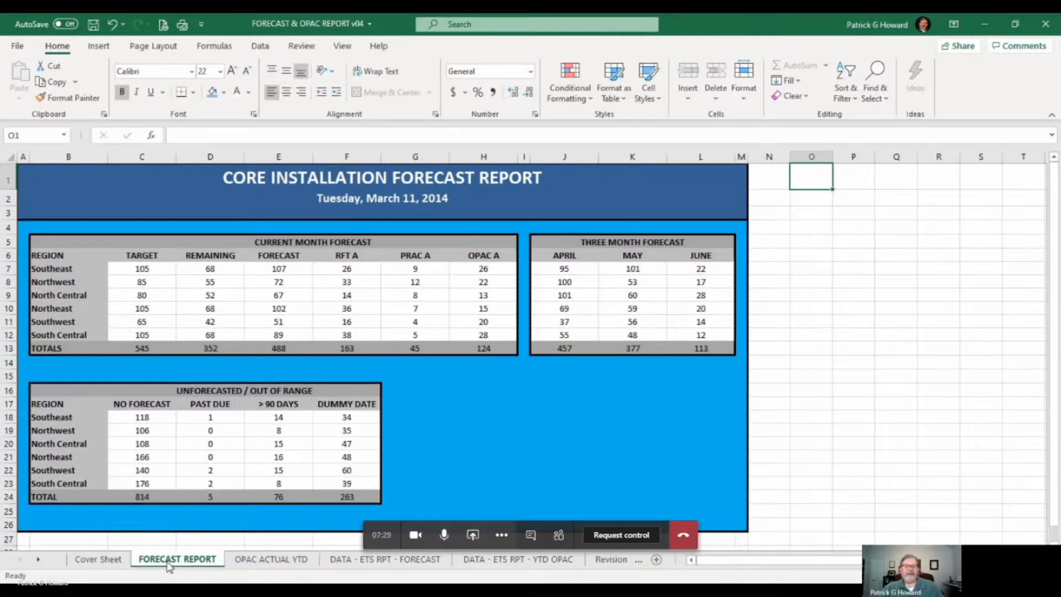
- Unhide the ANALYSIS - FORECAST DATA, CALCULATIONS and ANALYSIS - OPAC ACTUAL sheets, starting from the Cover Sheet
click(102, 560)
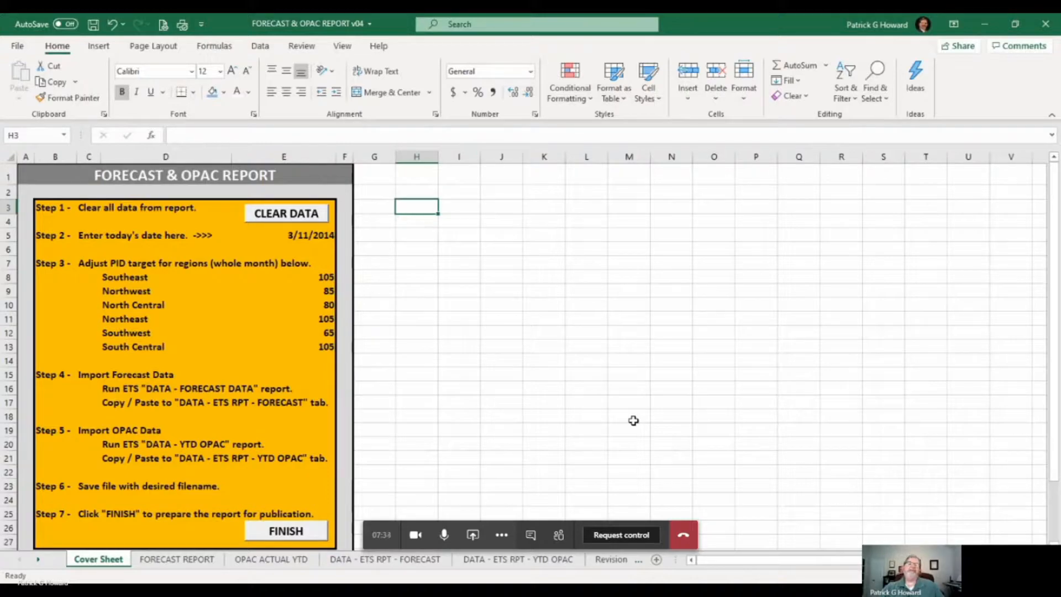
right_click(108, 563)
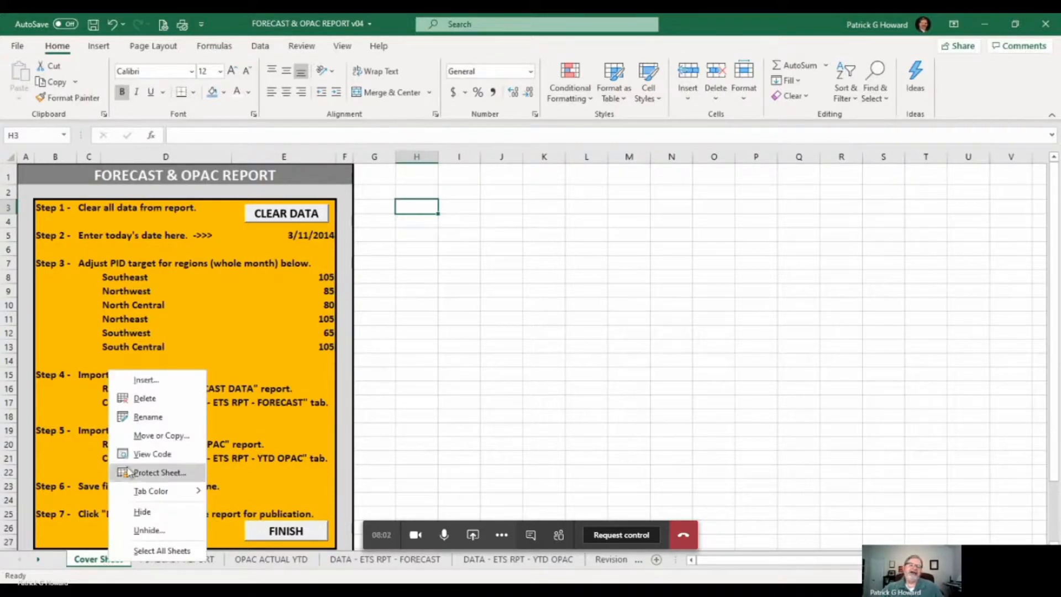
click(146, 531)
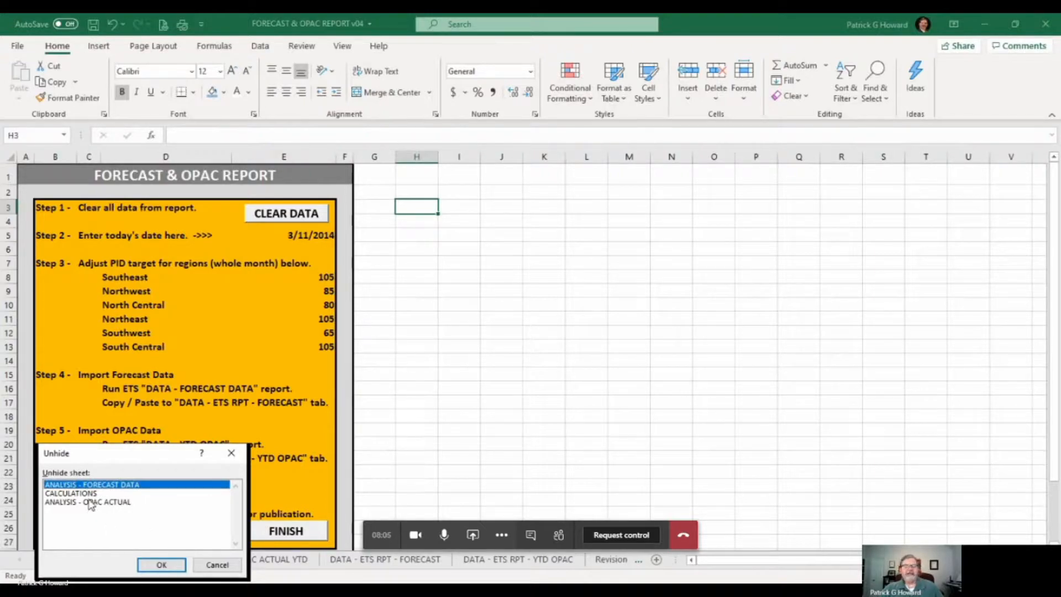
click(154, 567)
right_click(96, 561)
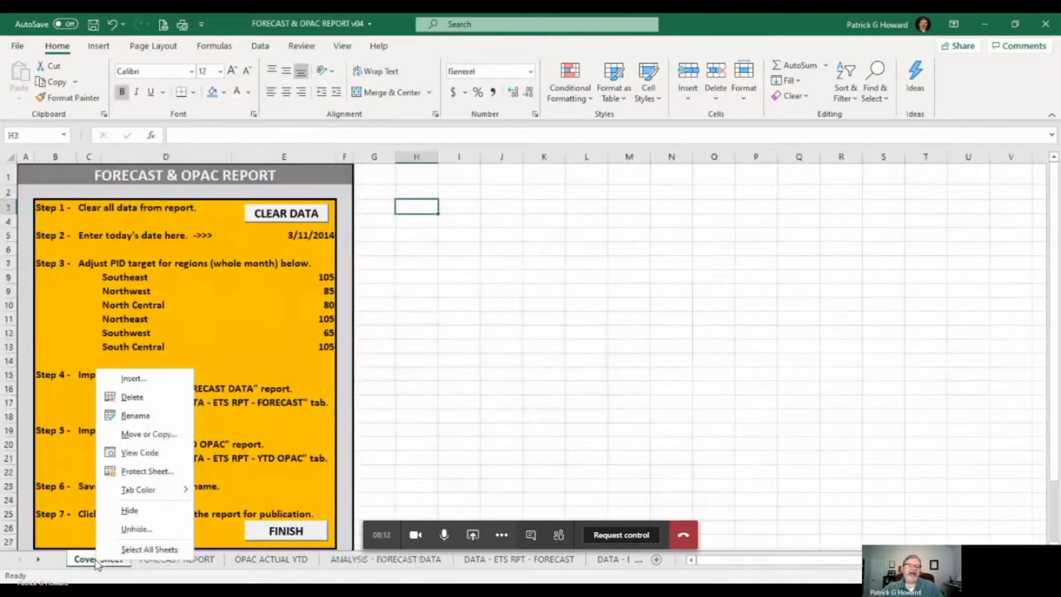
click(131, 529)
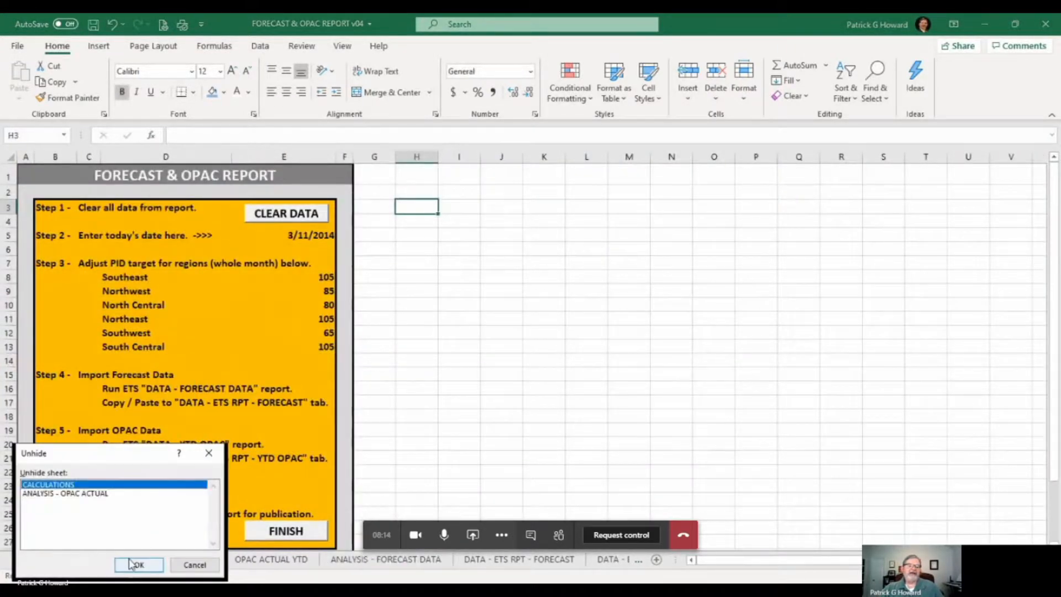
click(138, 564)
right_click(96, 559)
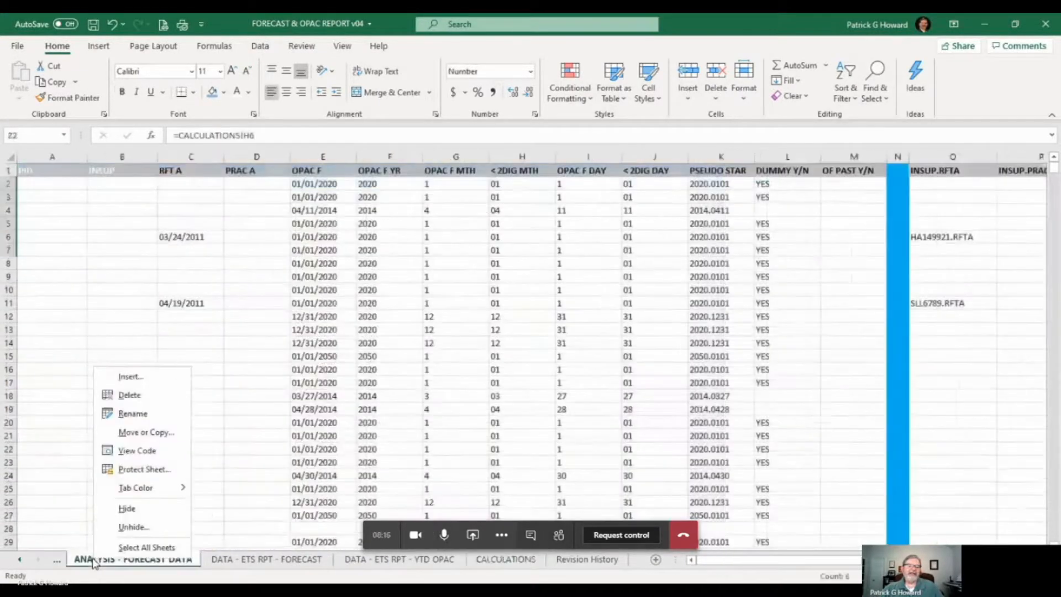
click(130, 527)
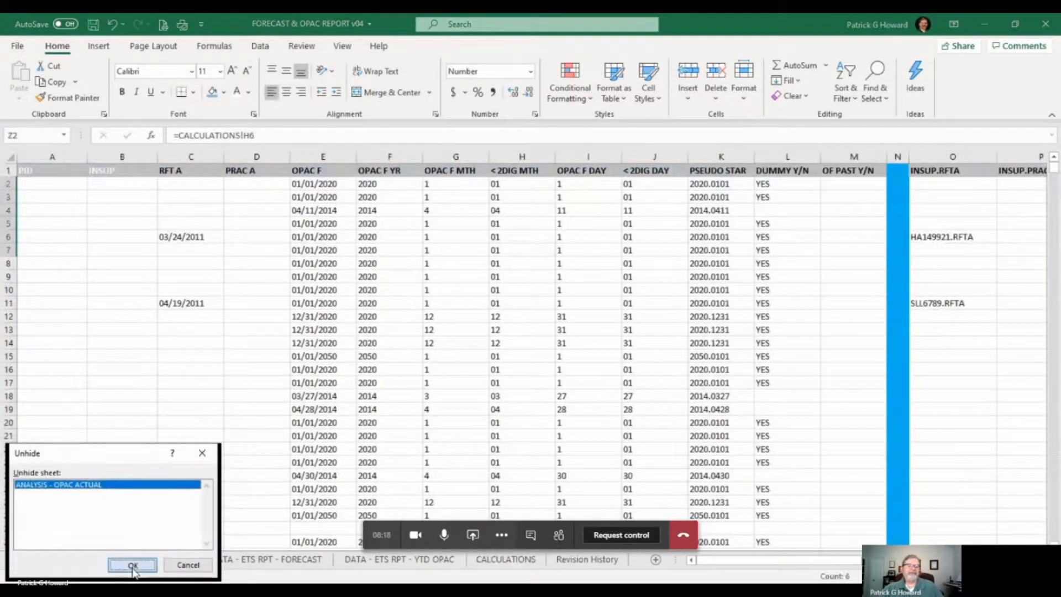
click(131, 564)
- Examine the OPAC ACTUAL YTD report, then the ANALYSIS - FORECAST DATA and DATA - ETS RPT - FORECAST sheets
click(19, 559)
click(19, 559)
click(19, 560)
click(20, 560)
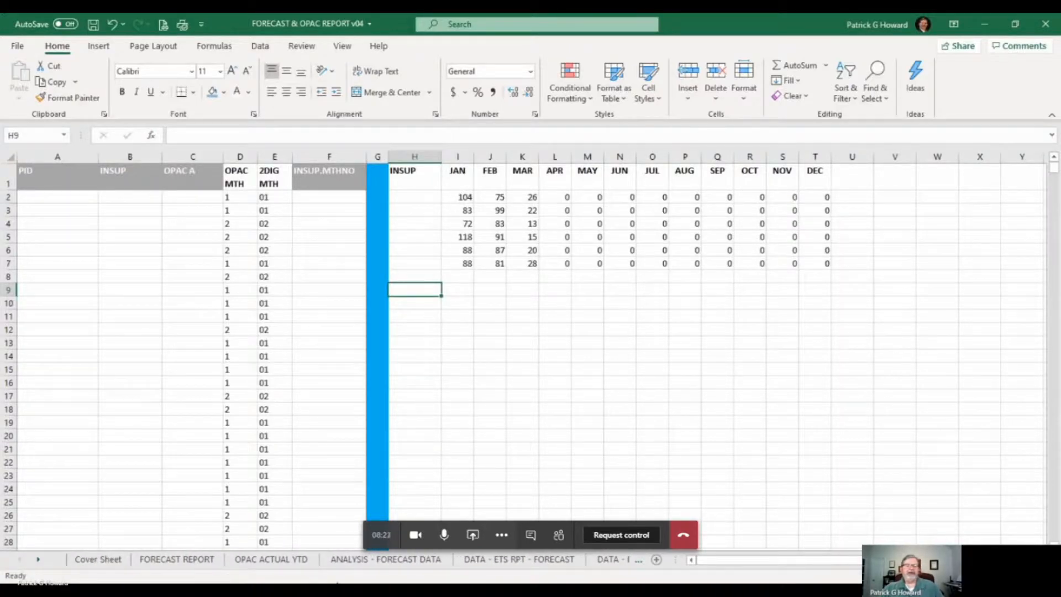
click(303, 564)
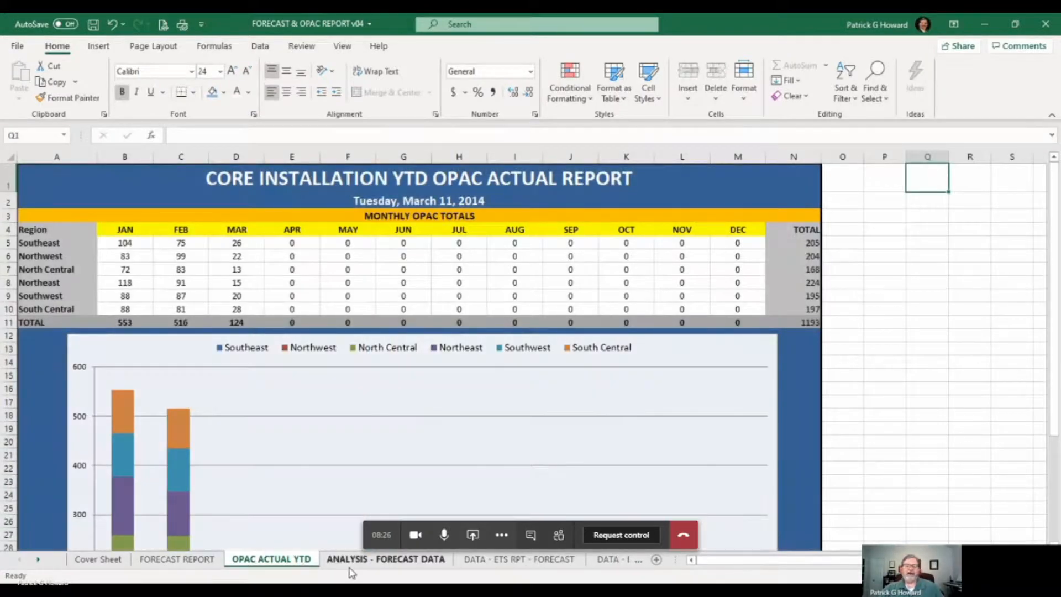
click(354, 562)
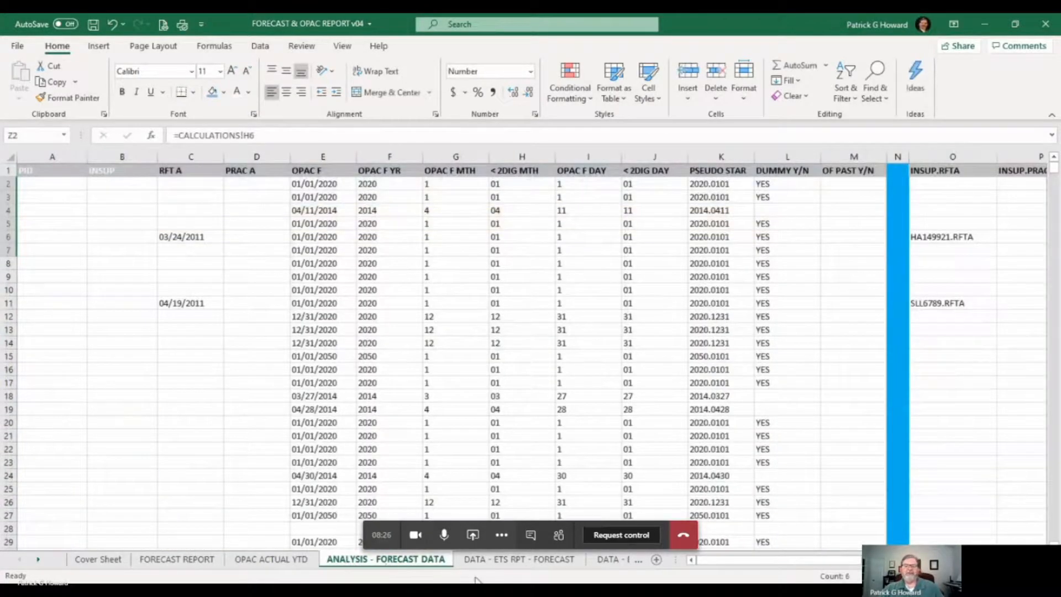
click(502, 560)
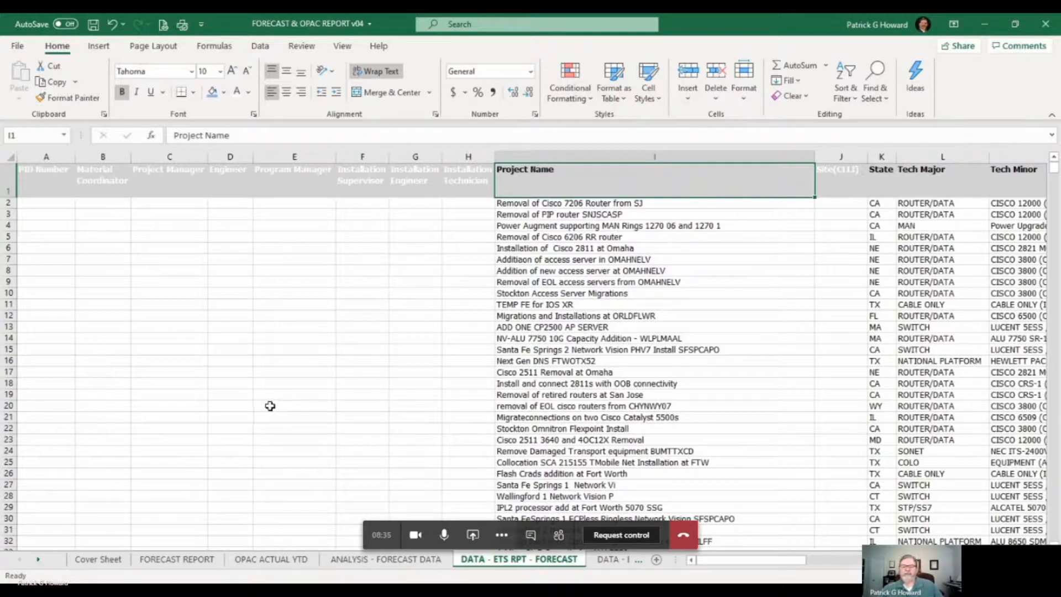
- Examine the date columns on the DATA - ETS RPT - YTD OPAC sheet and select the first Installation/Construction Start Plan Date
click(609, 560)
click(608, 560)
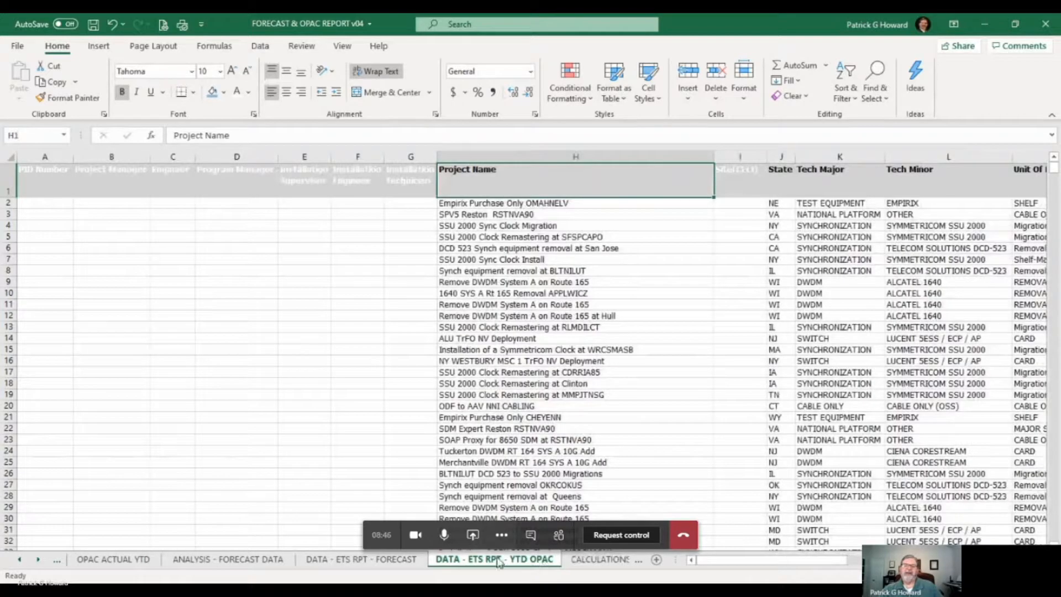
drag(724, 564, 834, 565)
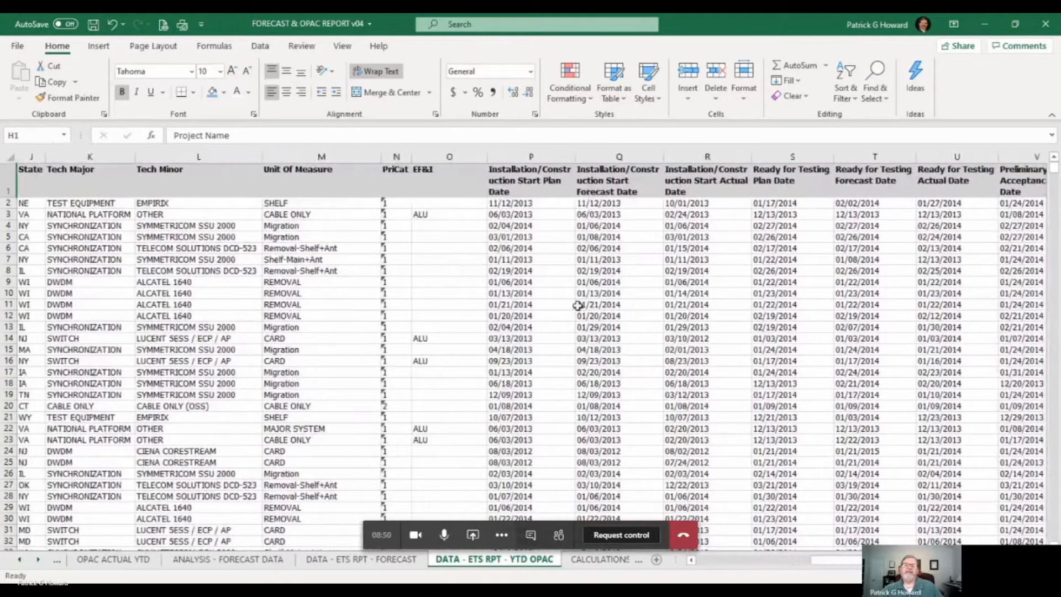
click(545, 204)
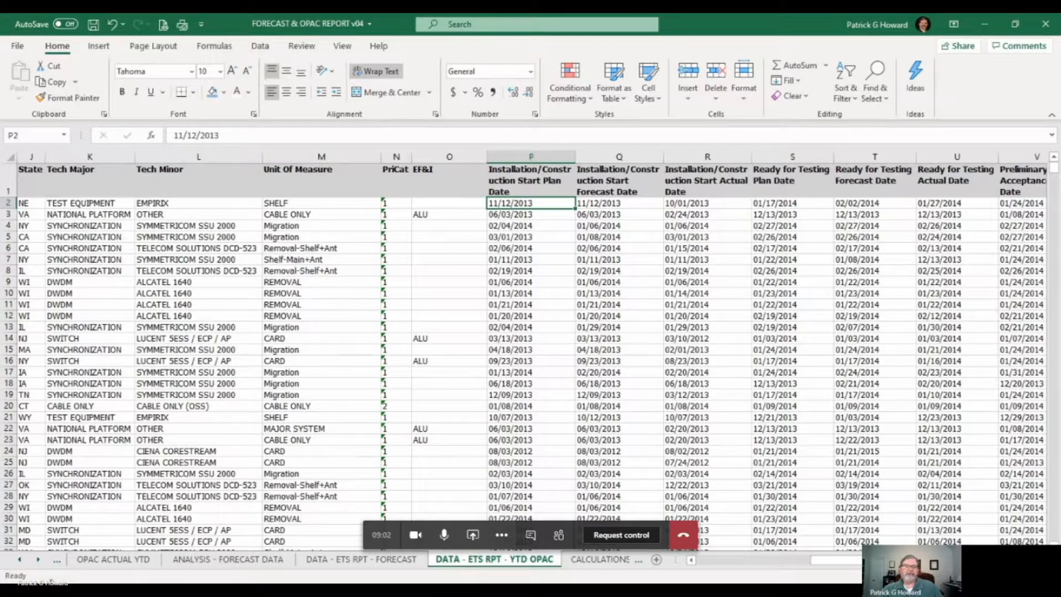
- Inspect the first January count formula on the ANALYSIS - OPAC ACTUAL sheet and return to the OPAC ACTUAL YTD report
click(37, 561)
click(37, 561)
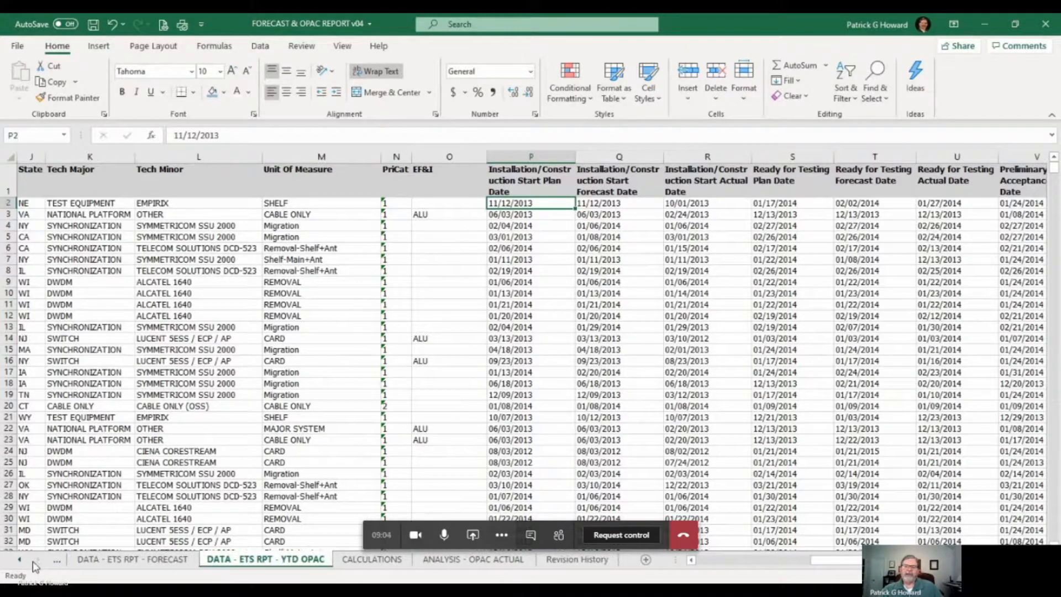
click(485, 560)
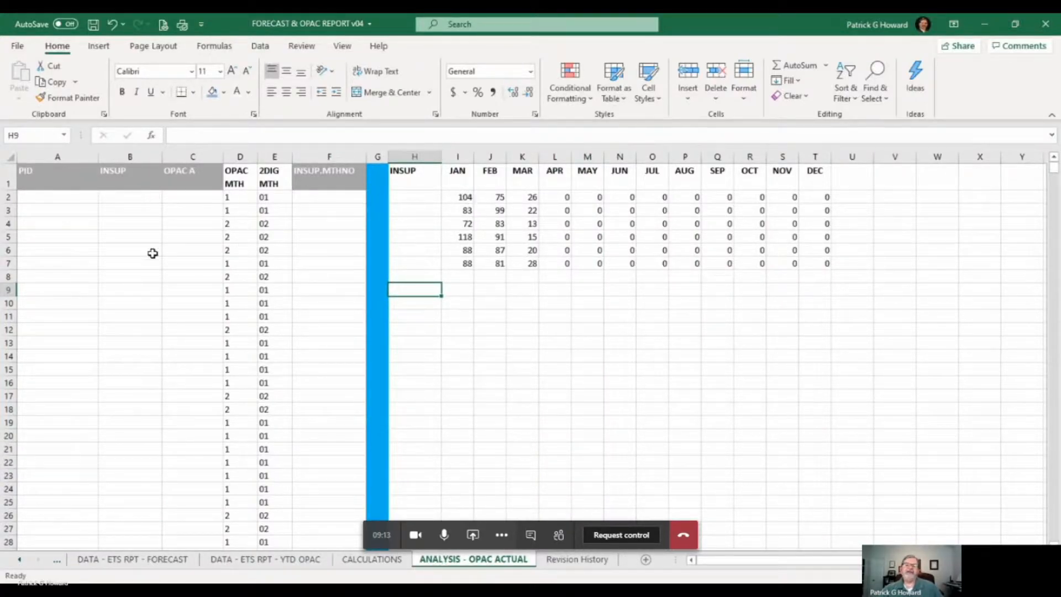
click(458, 197)
click(15, 561)
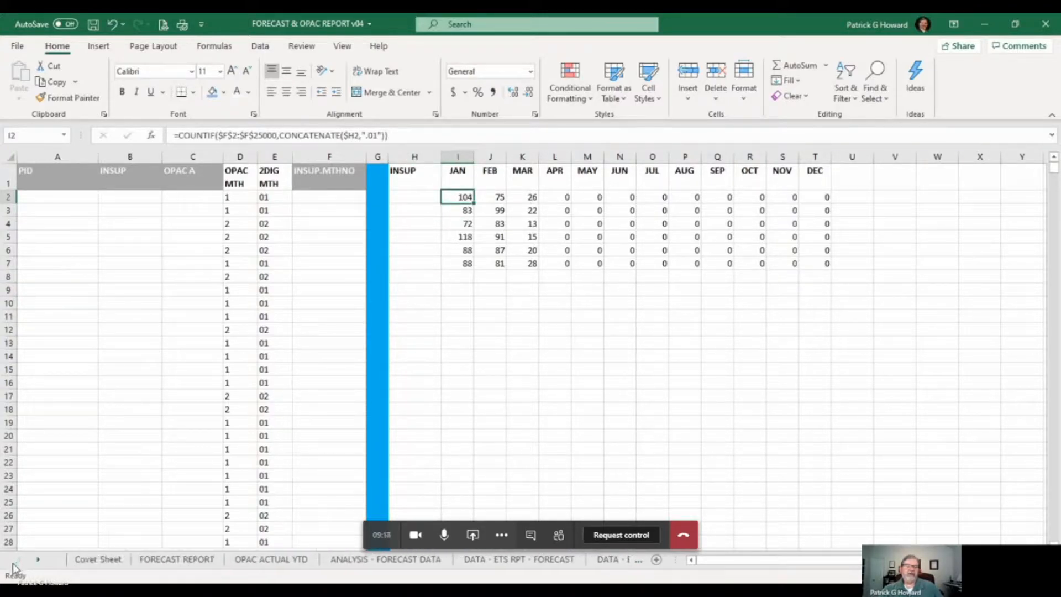
click(273, 560)
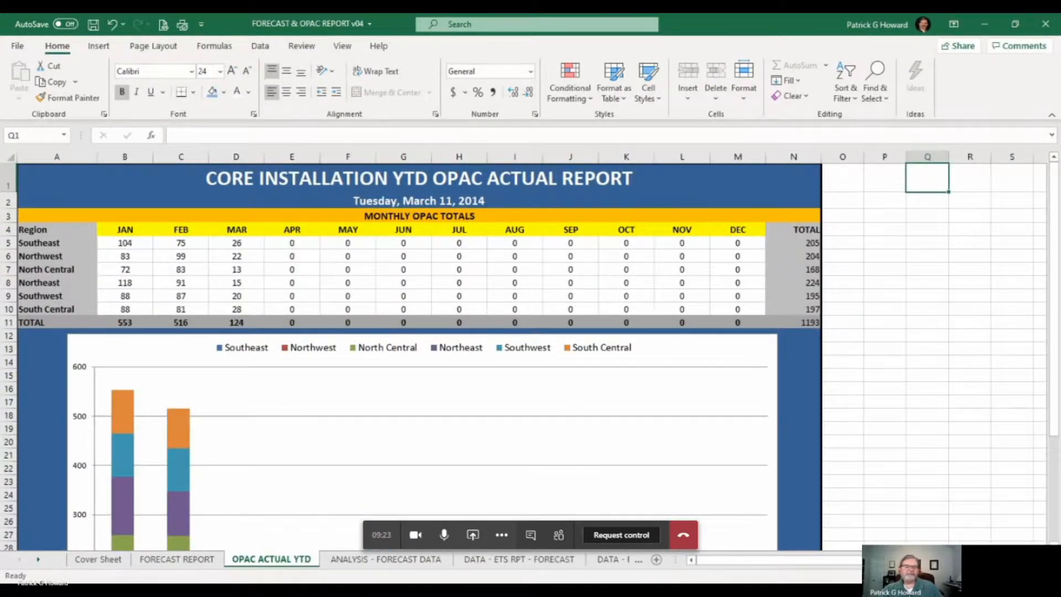
- Examine the CALCULATIONS sheet and inspect the formula behind its Today date
click(38, 559)
click(39, 559)
click(38, 559)
click(38, 560)
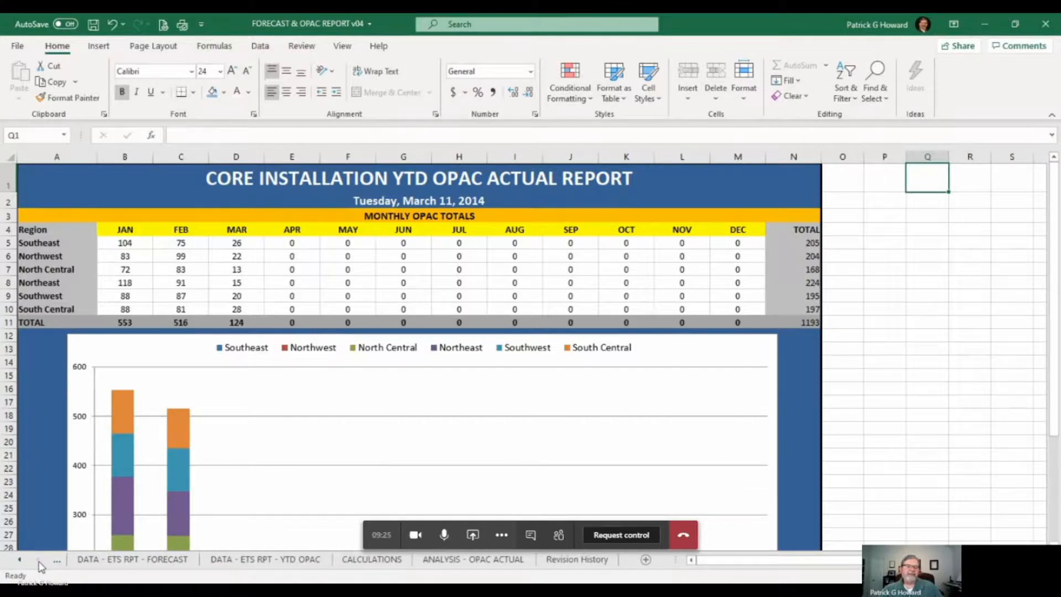
click(372, 559)
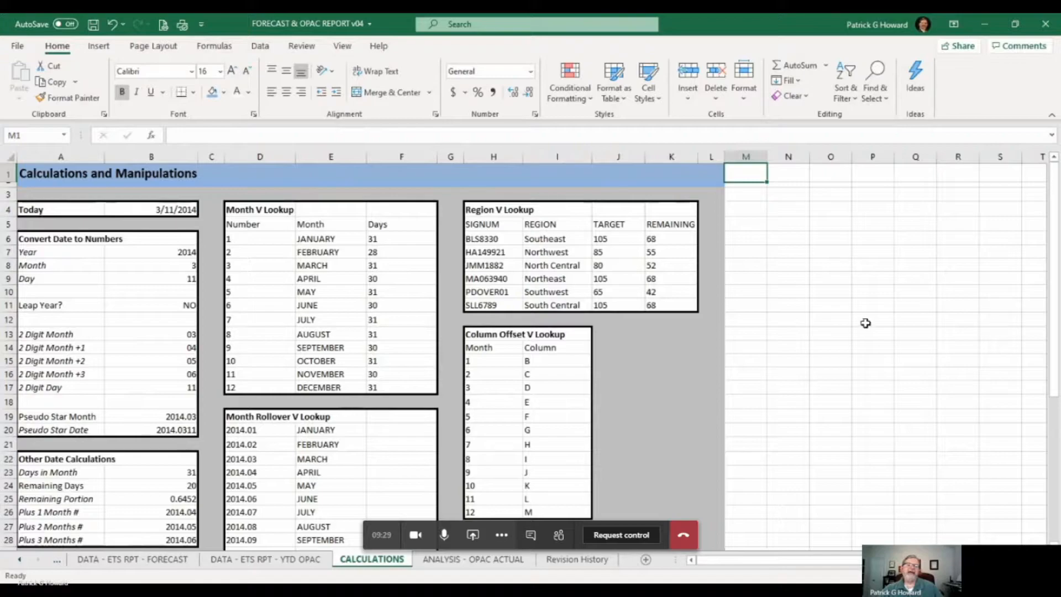
click(158, 210)
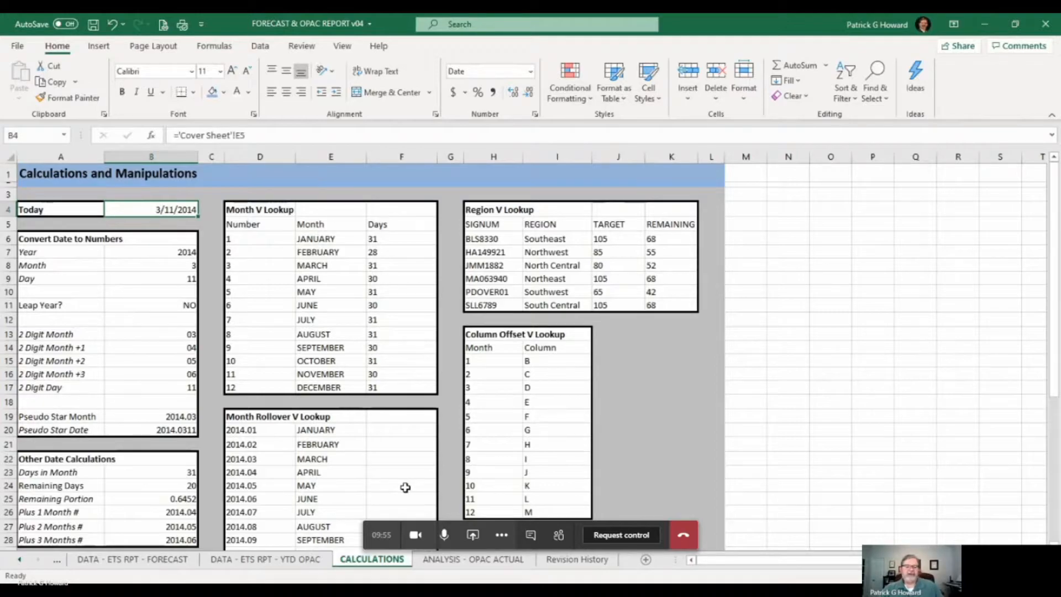
- Review the FORECAST REPORT, both DATA - ETS RPT sheets and the OPAC ACTUAL YTD report, ending on the forecast data
click(21, 559)
click(176, 559)
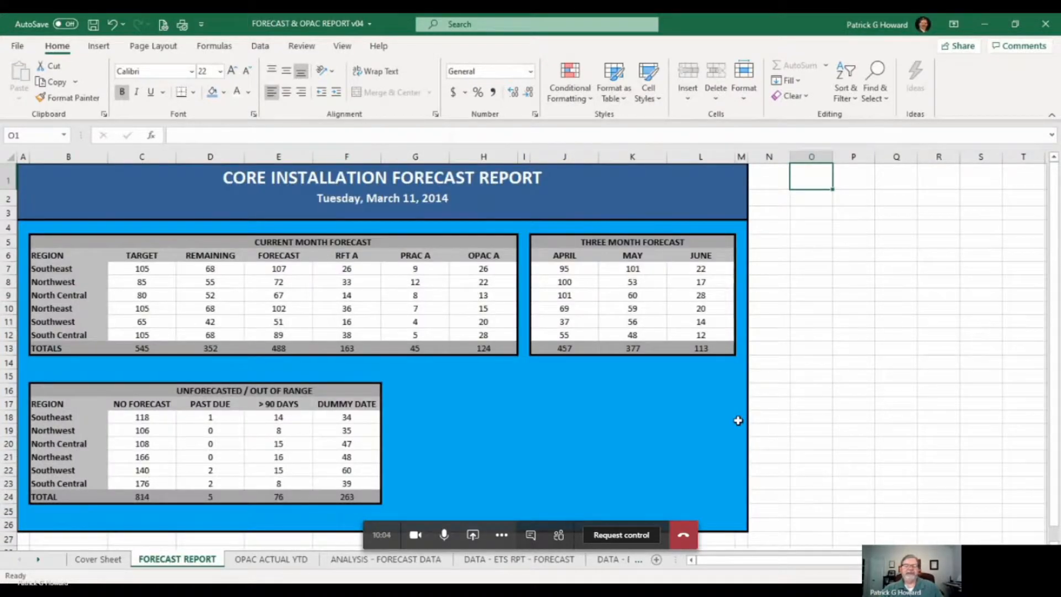
click(558, 559)
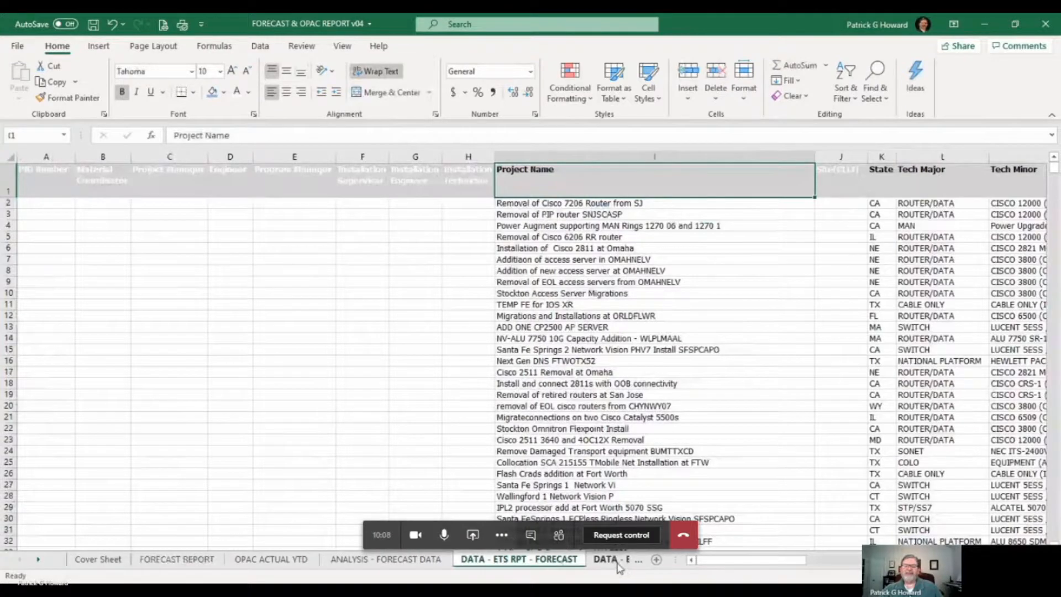
click(614, 559)
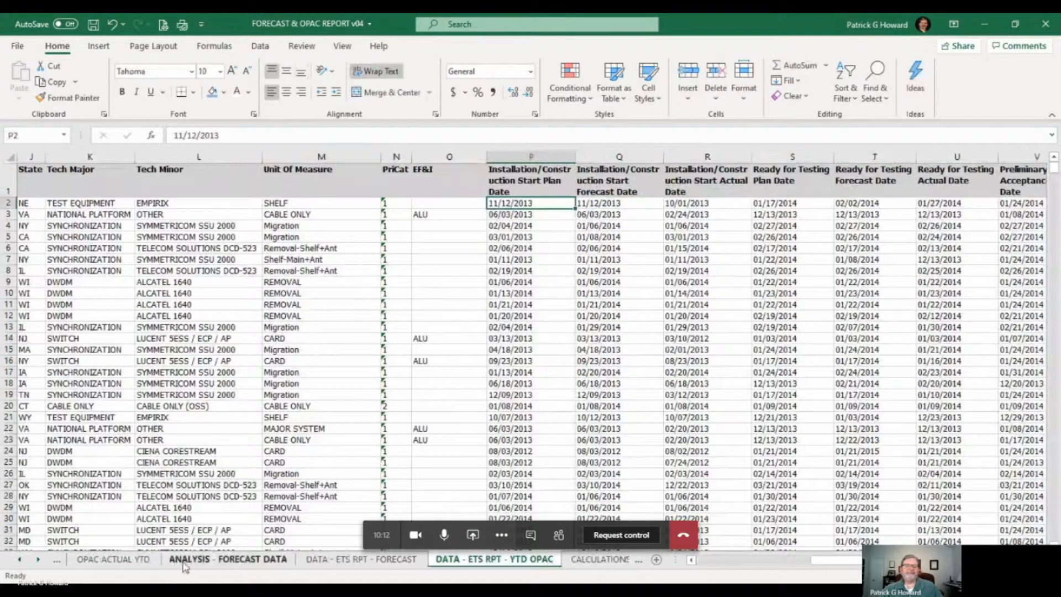
right_click(103, 563)
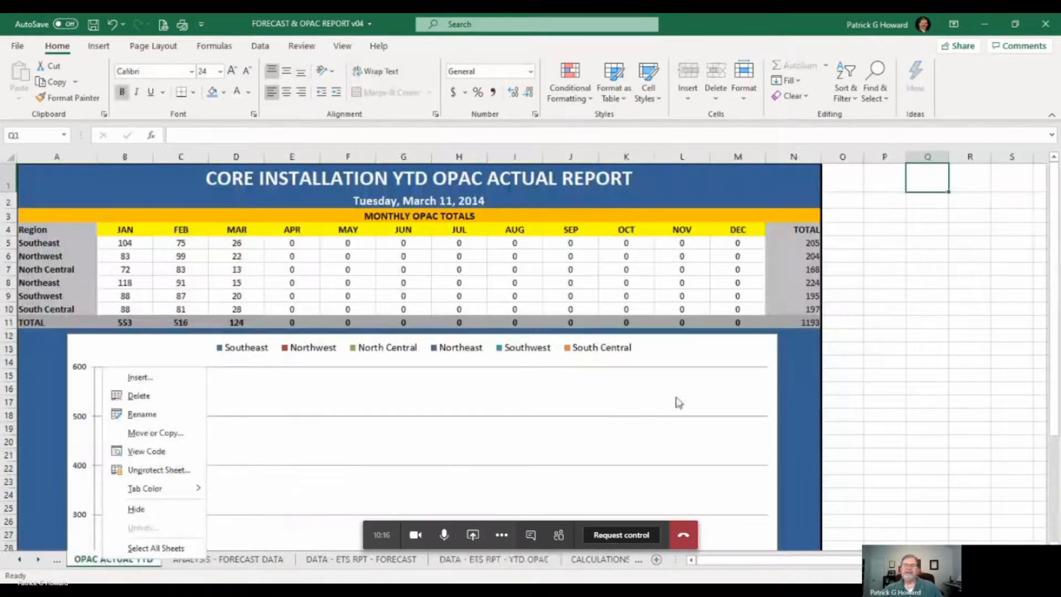
click(862, 311)
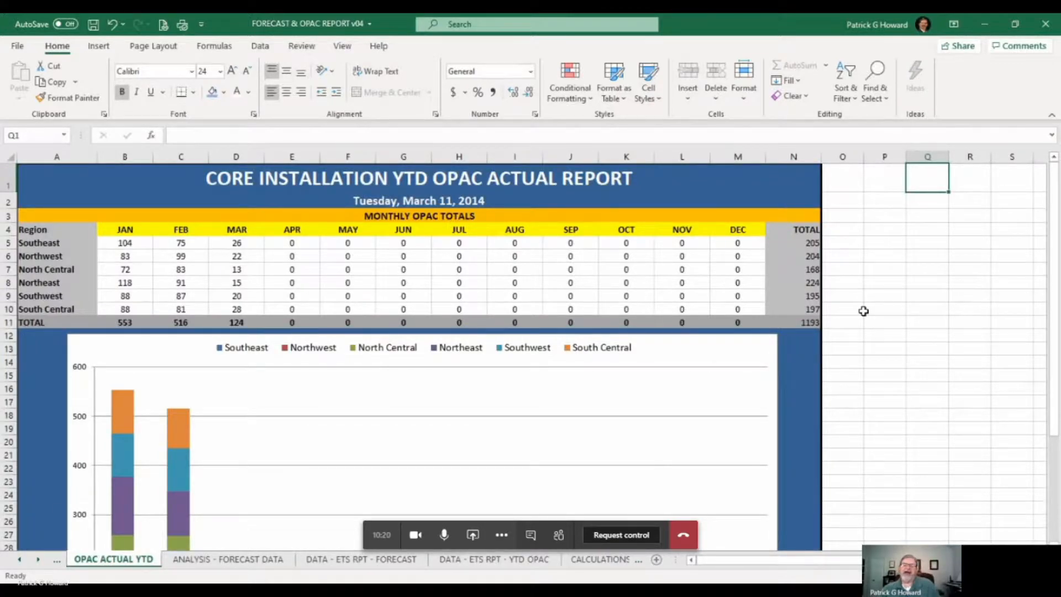
click(338, 560)
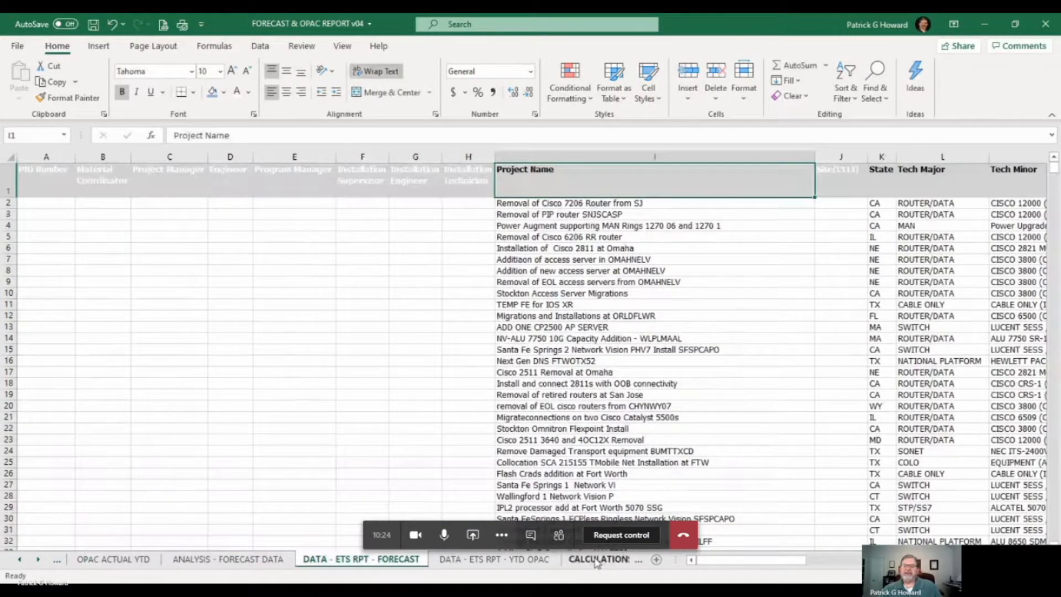
- Examine the serialized asset staged and material received date columns on the DATA - ETS RPT - FORECAST sheet and return to the Cover Sheet
drag(750, 559, 857, 563)
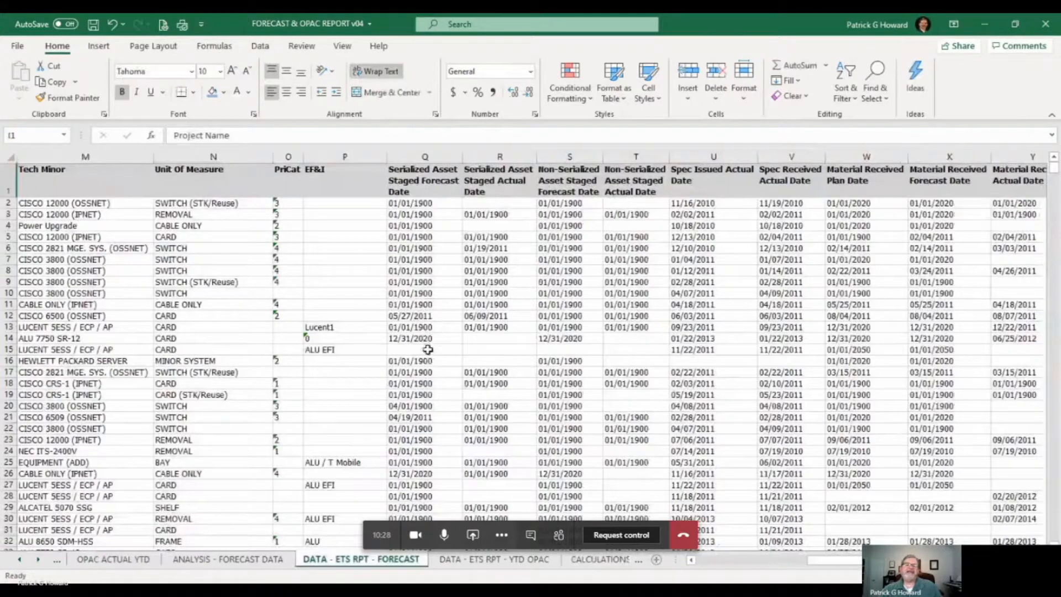
click(482, 203)
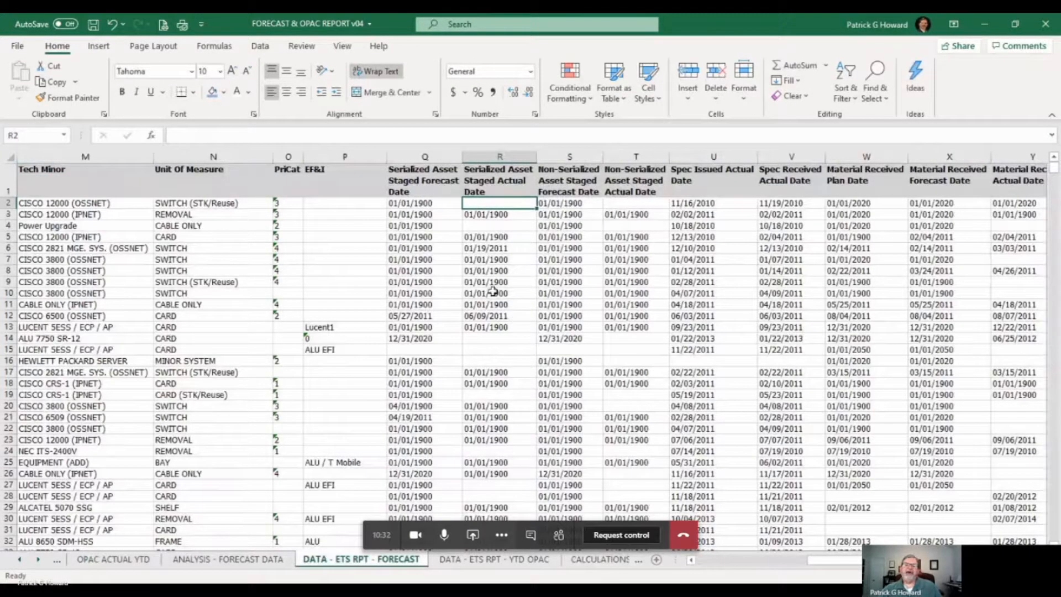
click(417, 204)
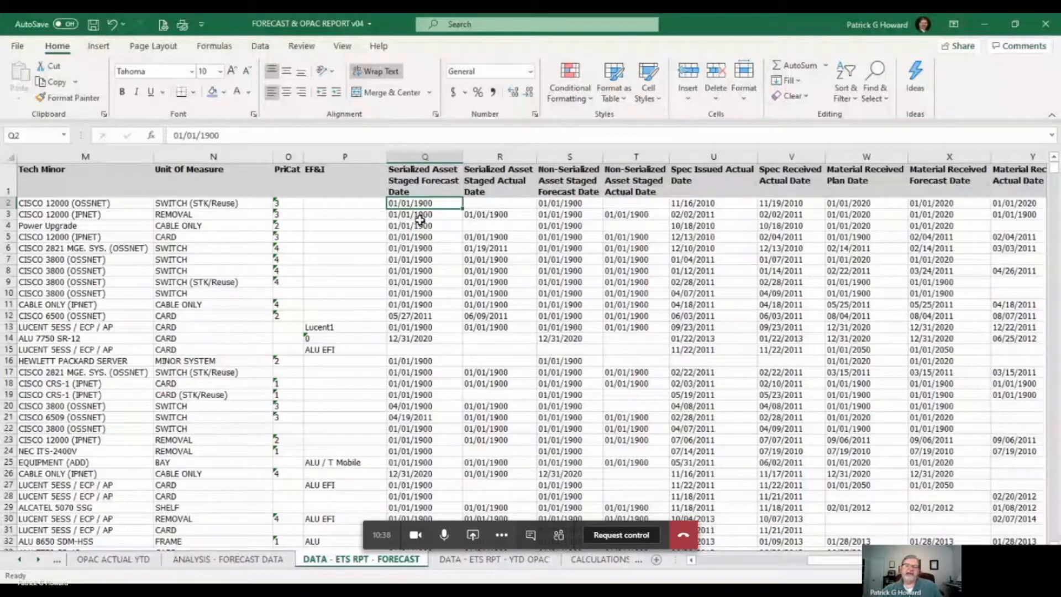
click(1011, 204)
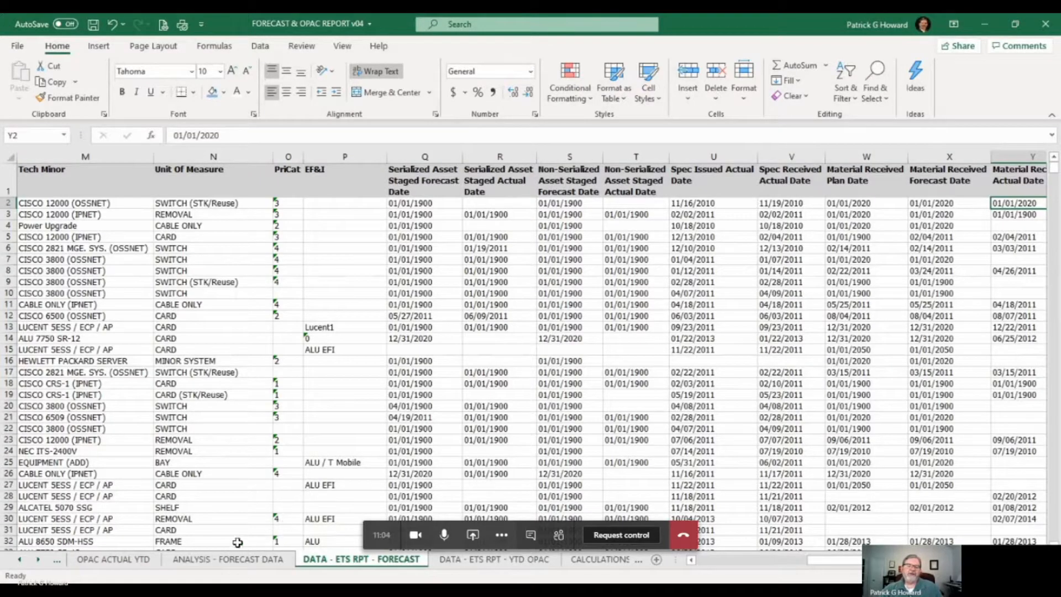
click(19, 559)
click(19, 560)
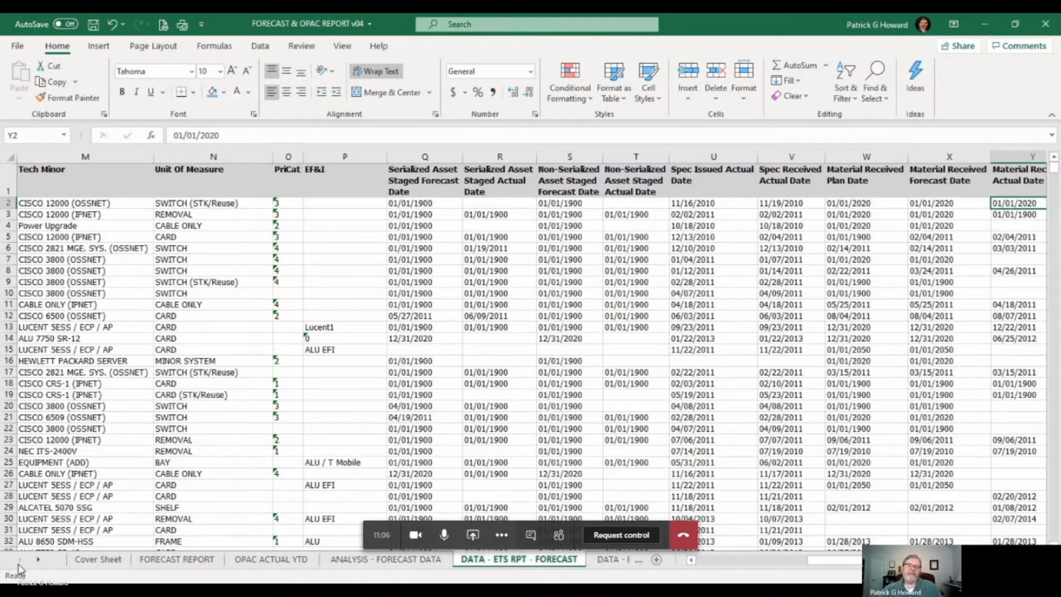
click(98, 559)
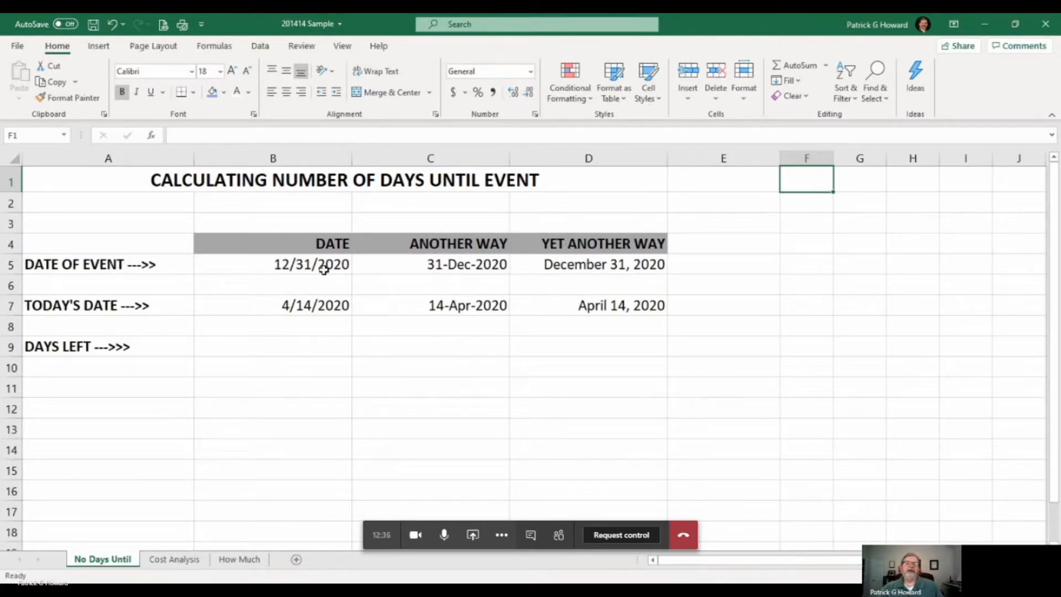
- On the No Days Until sheet of the 201414 Sample workbook, clear B5:B8 and enter 12/31/2020 as the date of event
click(275, 264)
drag(272, 268, 276, 317)
key(Delete)
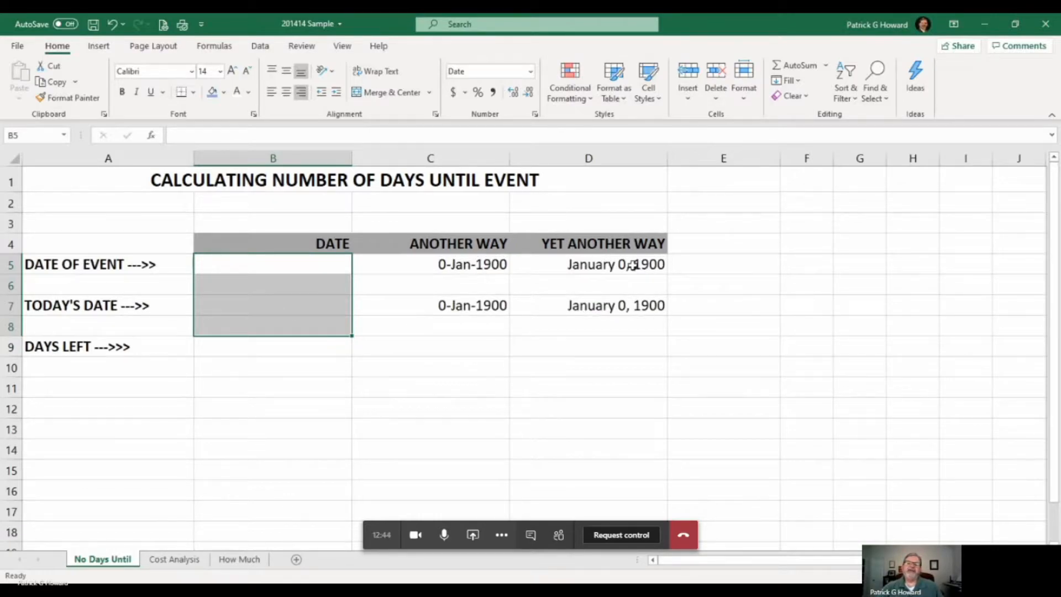
click(286, 264)
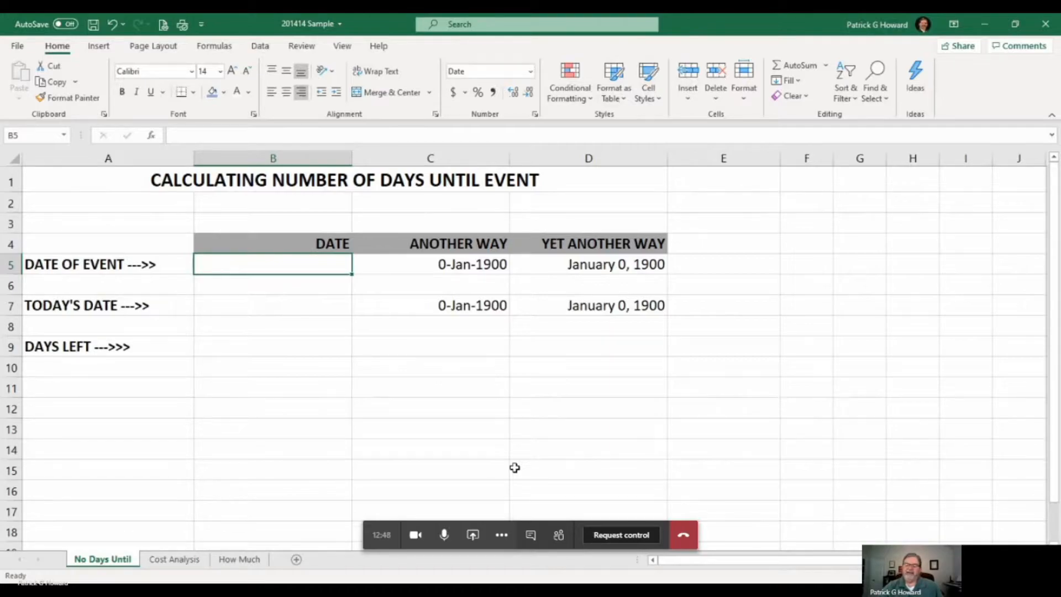
text(12/31/2020)
key(Return)
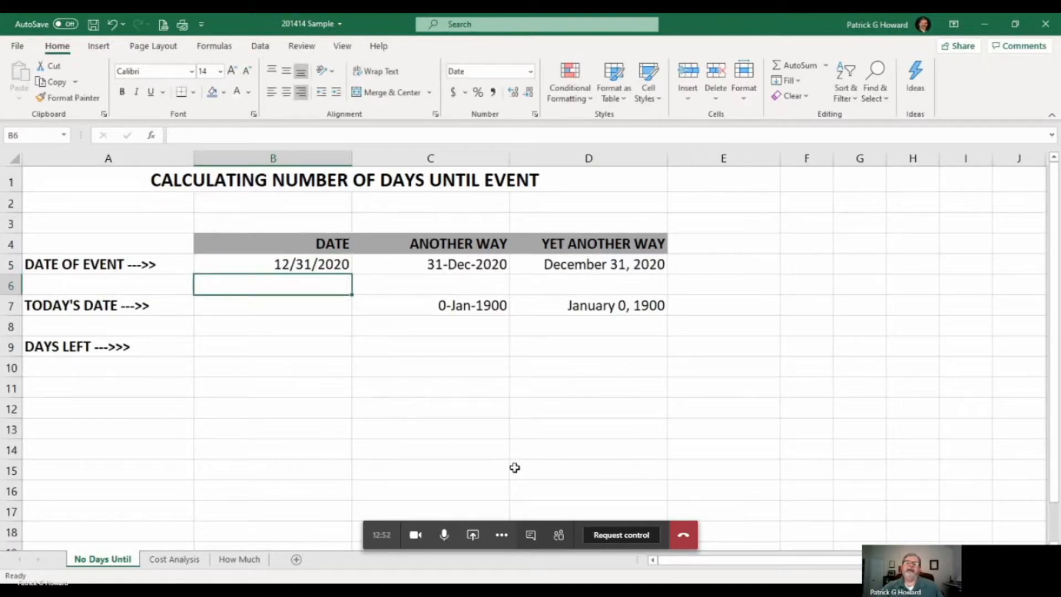
- Inspect the linked event dates in C5 and D5 and compare the three date formats across B5:D5
click(443, 266)
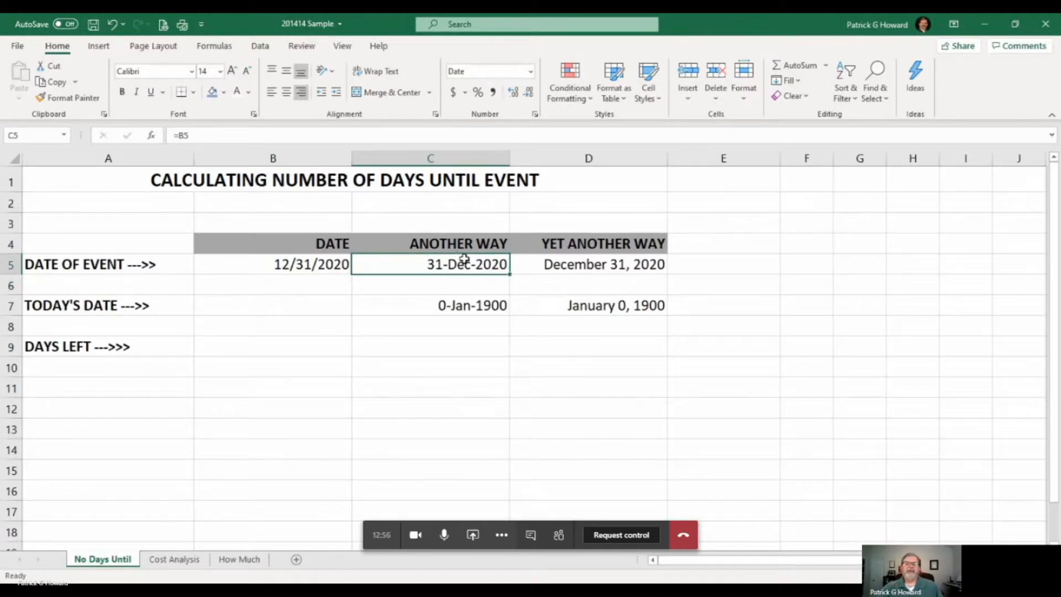
click(570, 261)
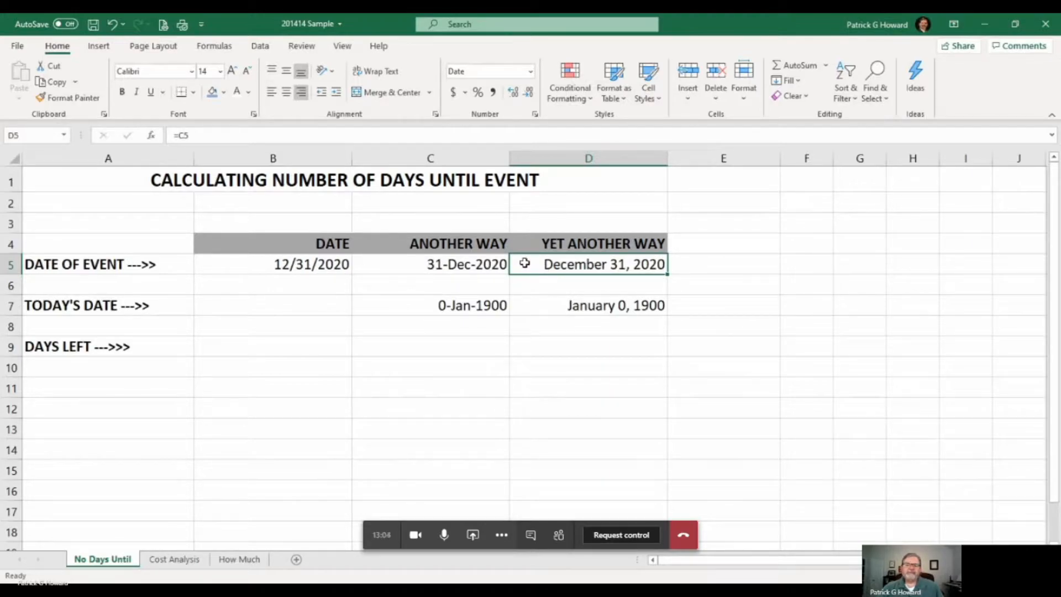
drag(301, 270, 528, 260)
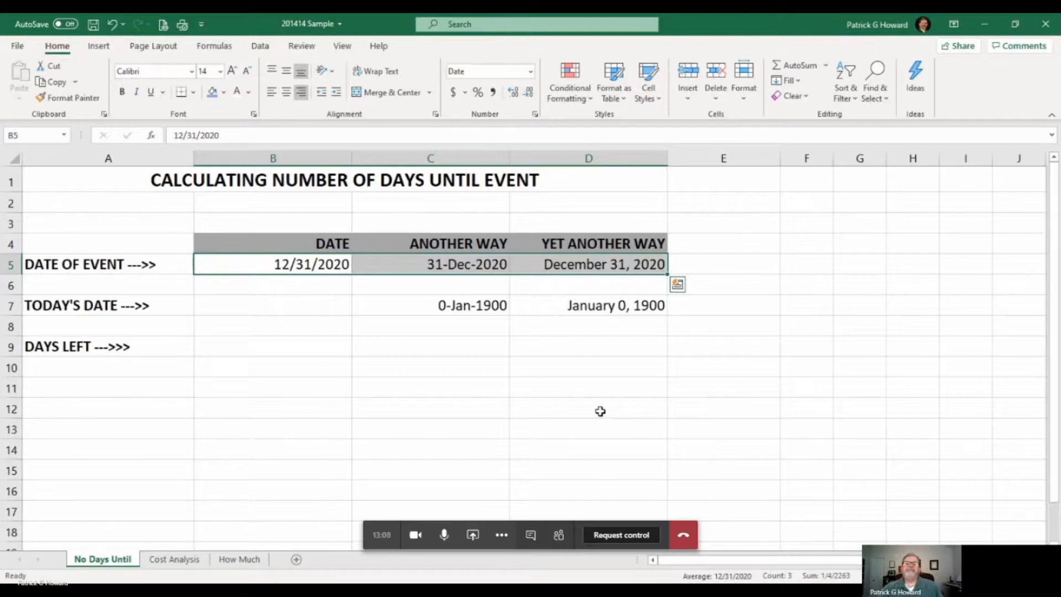
- Enter 4/14/2020 as today's date in B7
click(280, 305)
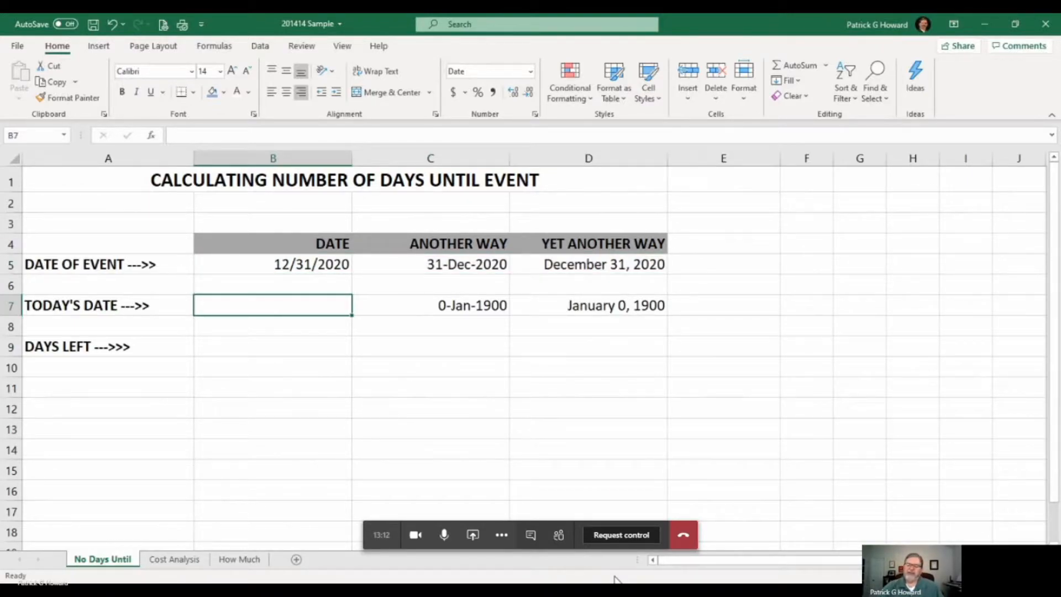
text(4/14/2020)
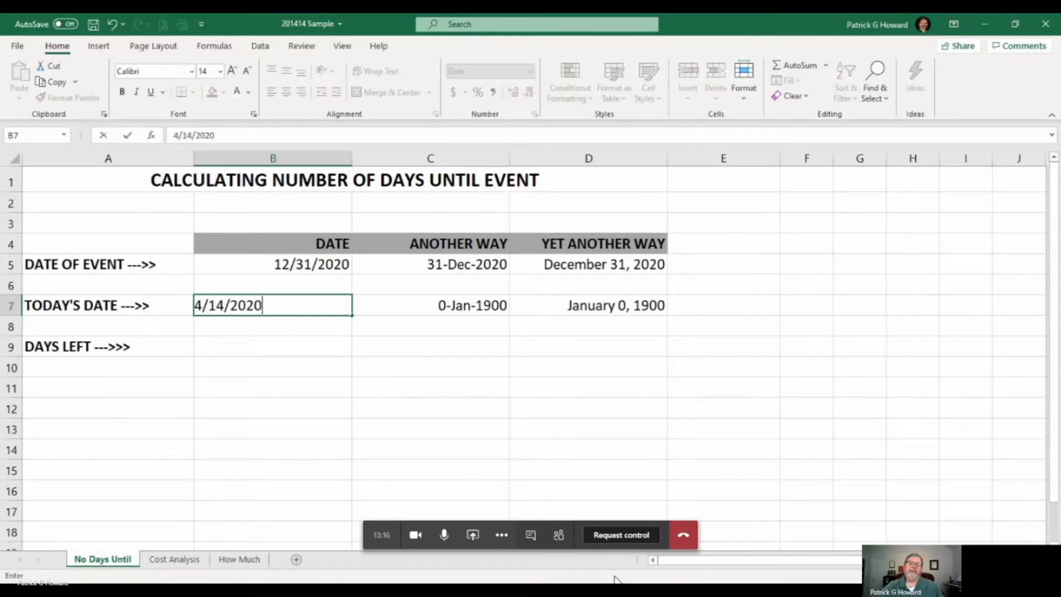
key(Return)
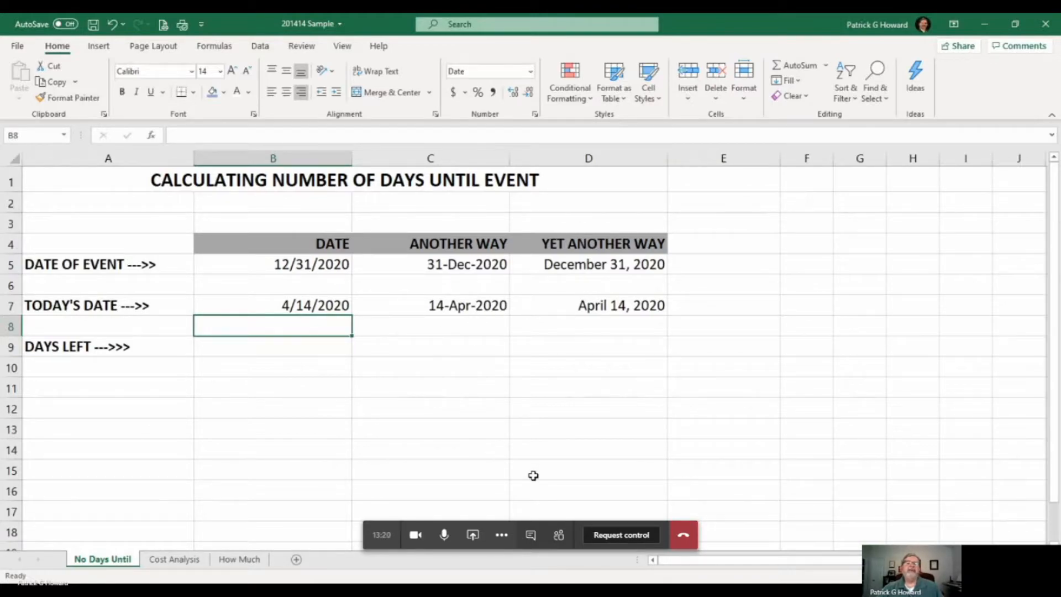
- Replace the fixed date in B7 with the formula =today()
click(326, 308)
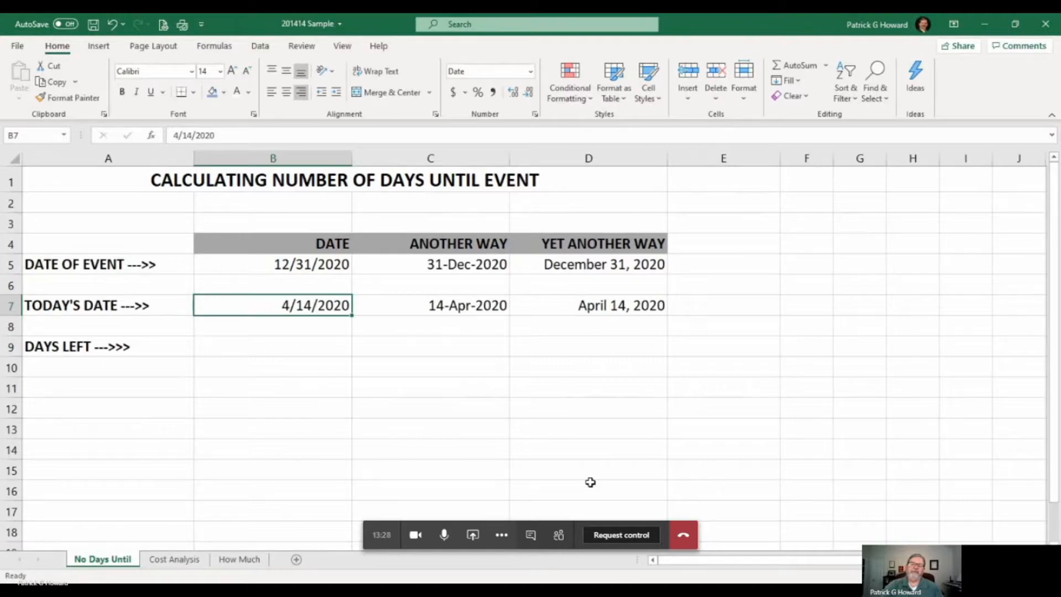
text(=today())
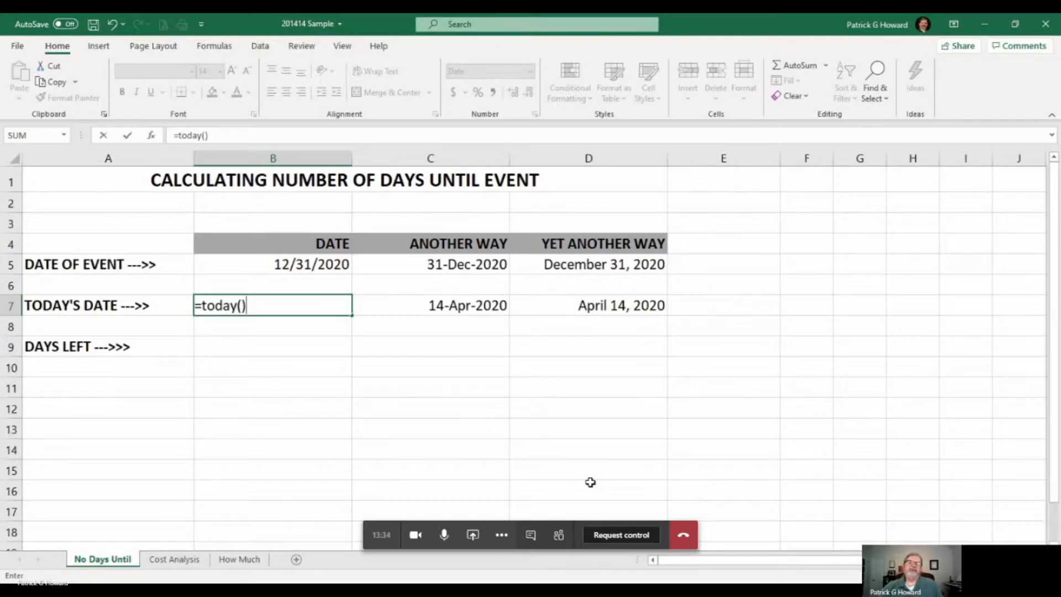
key(Return)
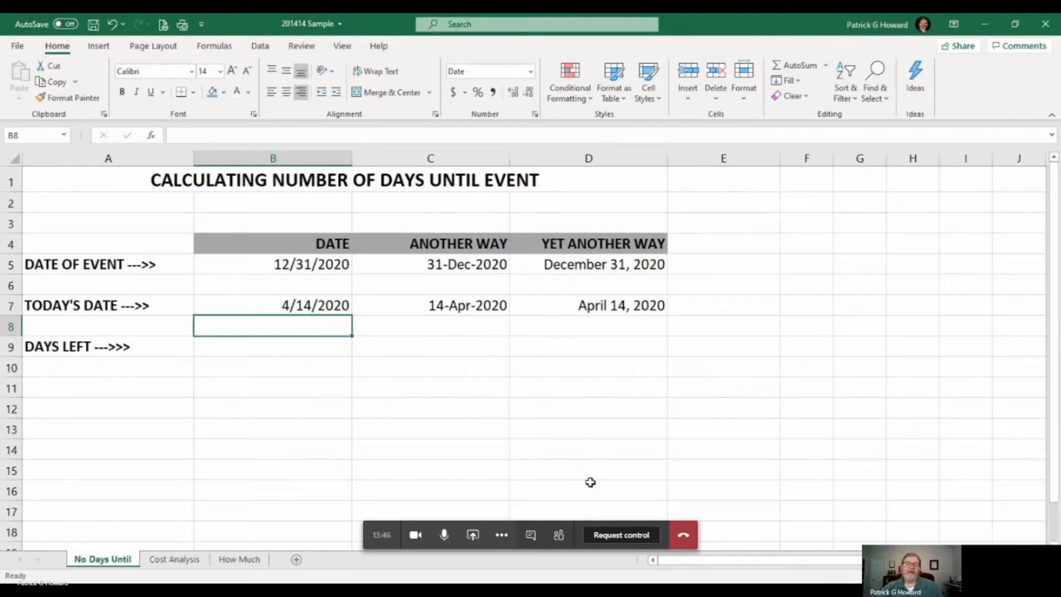
- Calculate the days left in B9 by subtracting today's date from the event date with =B5-B7
key(Down)
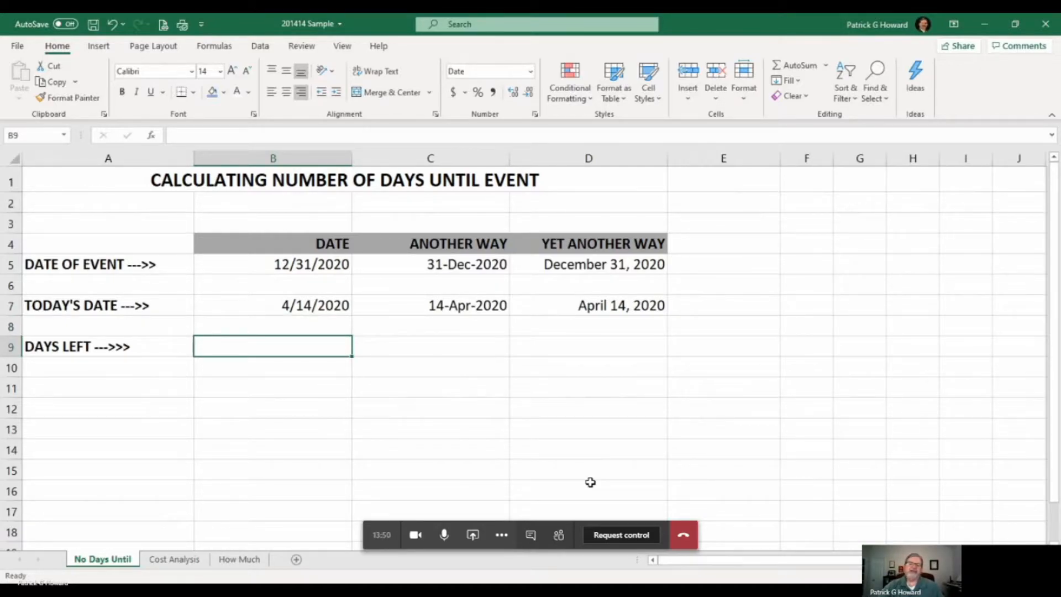
text(=)
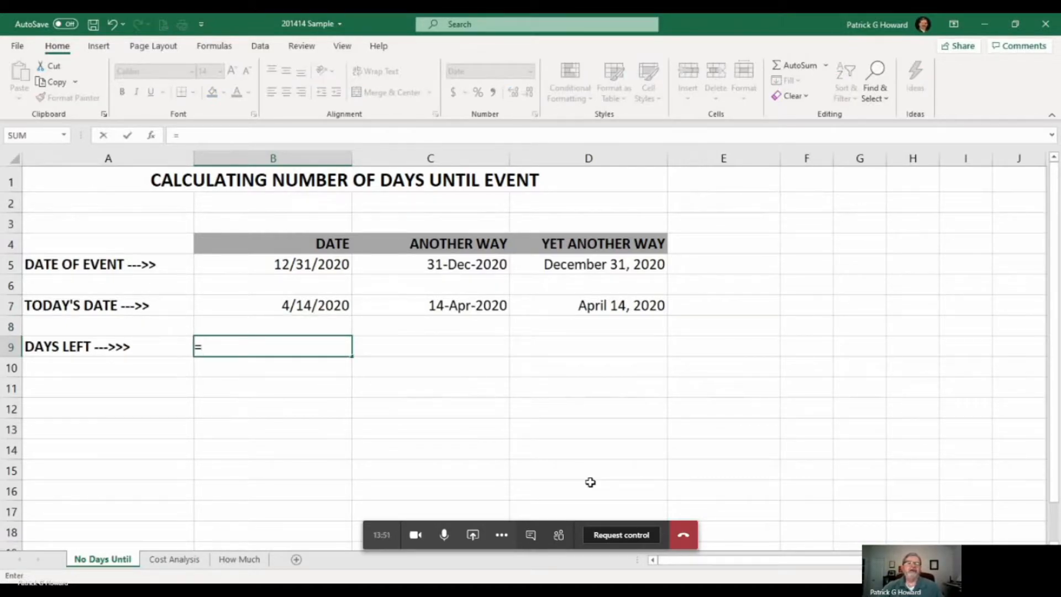
click(323, 264)
text(-)
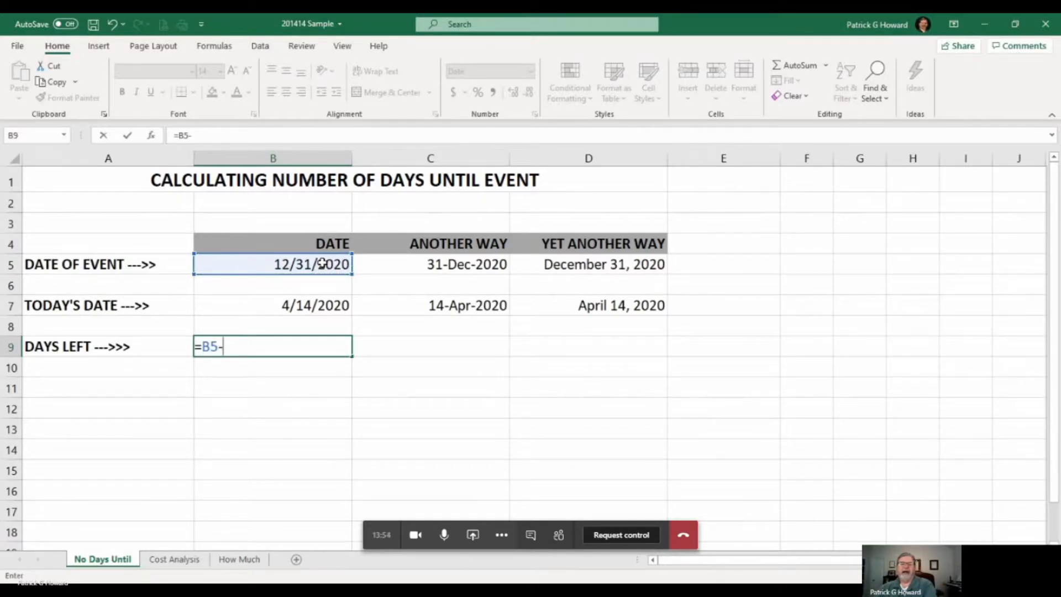
click(332, 305)
key(Return)
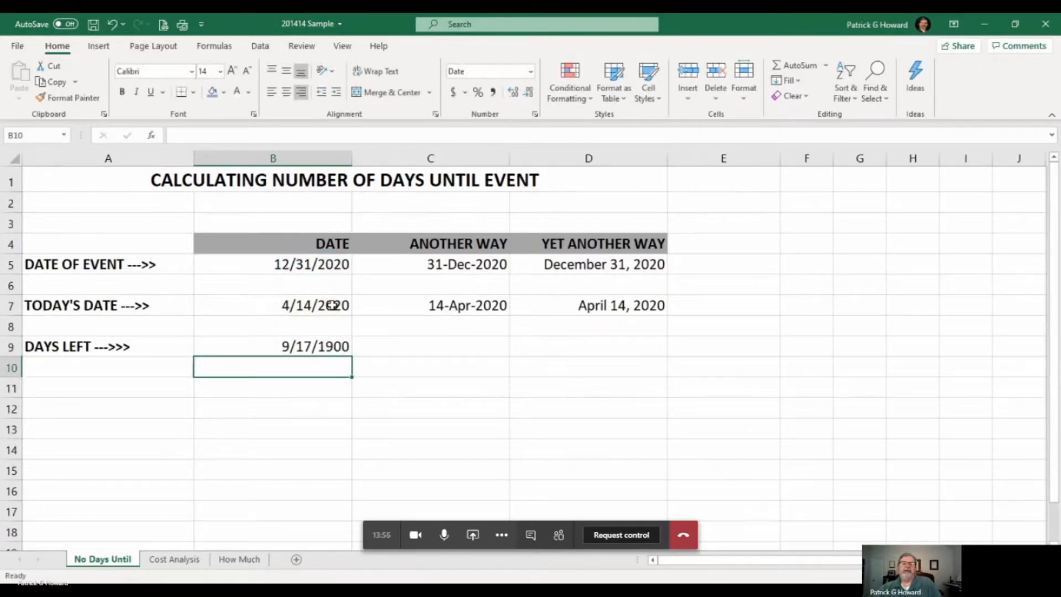
- Format the days-left result in B9 as a Number with no decimal places
click(310, 346)
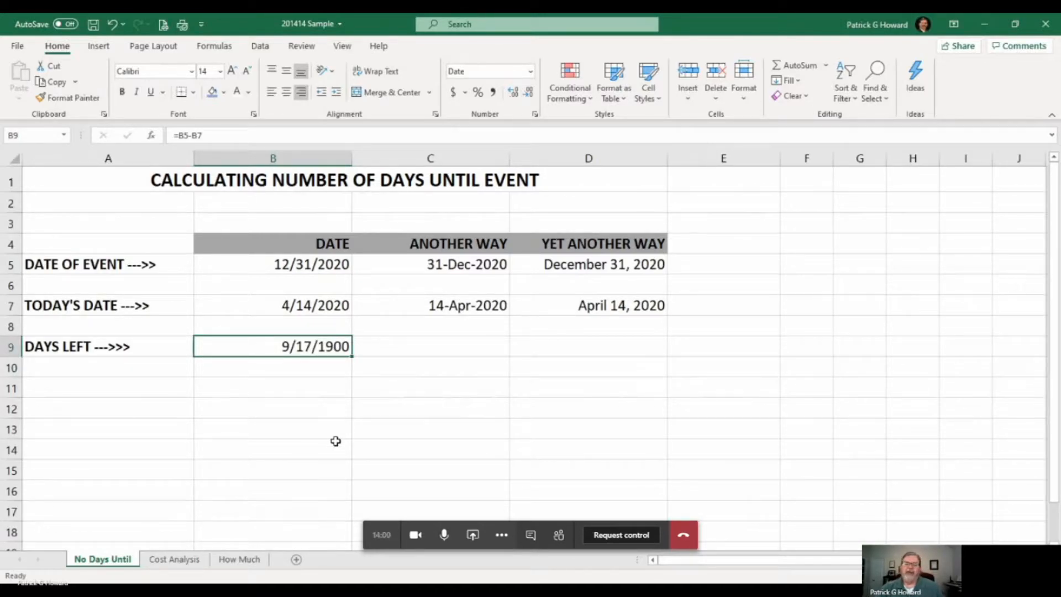
right_click(287, 346)
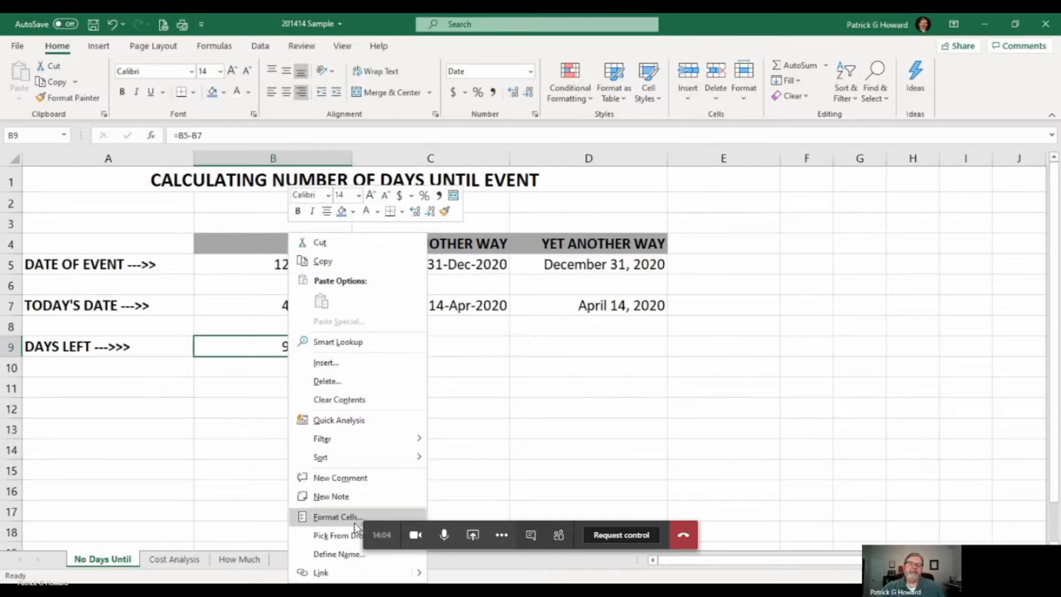
click(337, 514)
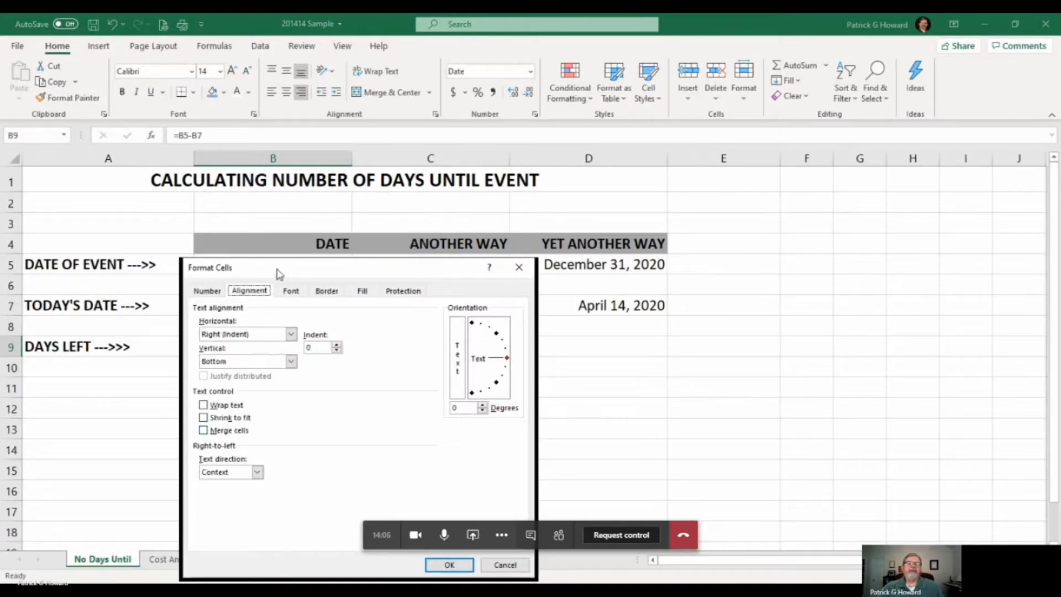
drag(286, 268, 464, 229)
click(385, 252)
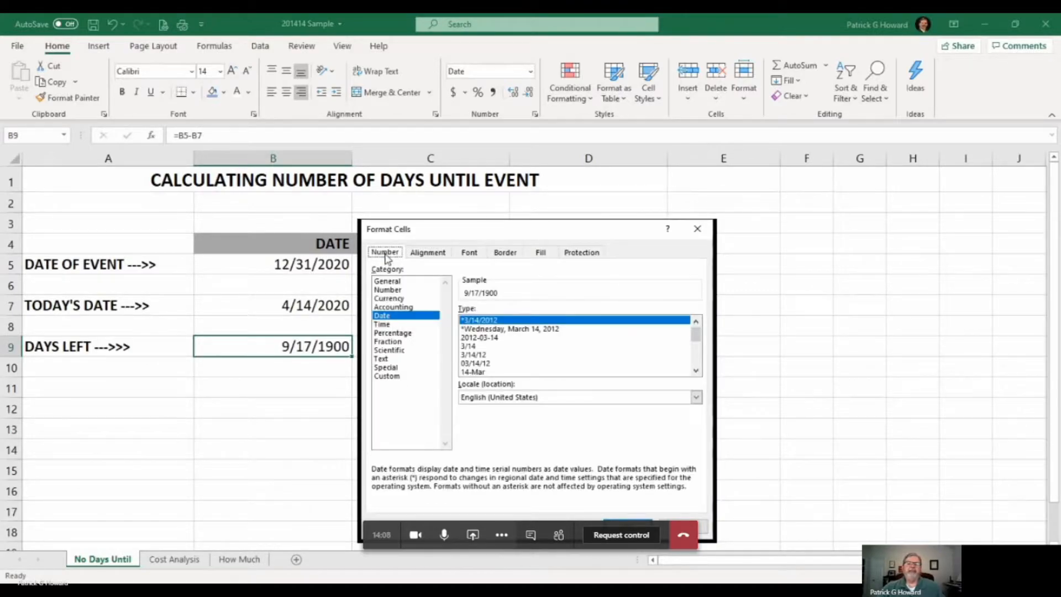
click(390, 290)
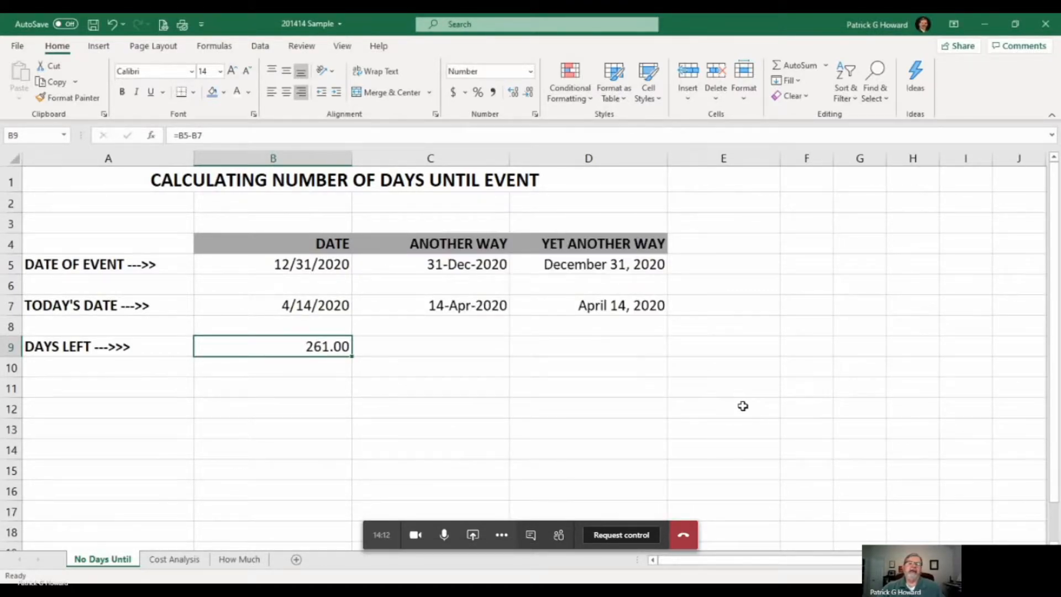
click(527, 94)
click(527, 94)
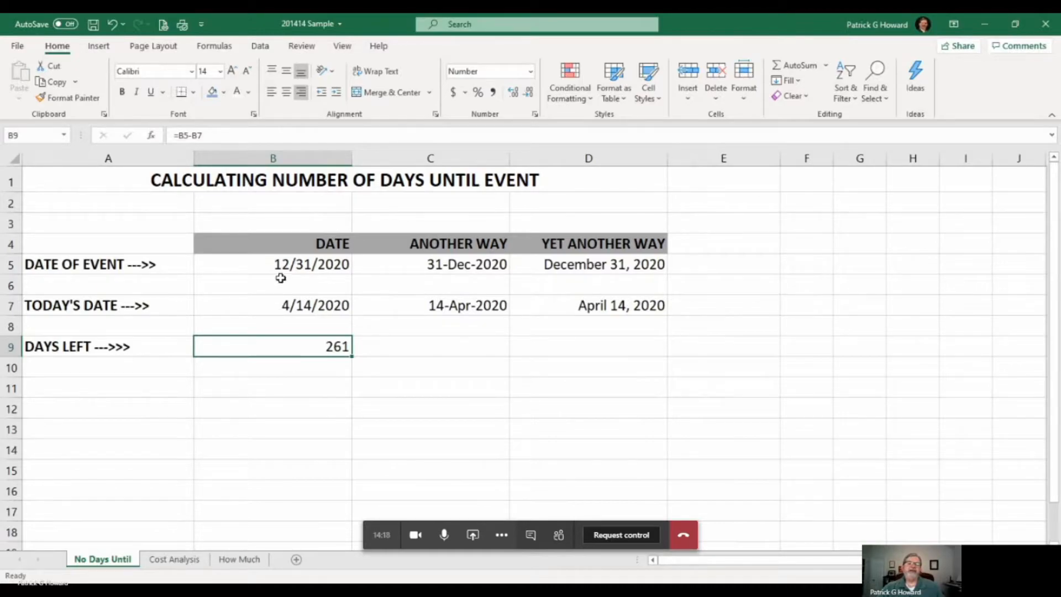
- Change the date of event in B5 to 12/24/2020 and check the days-left formula against the event date
click(102, 384)
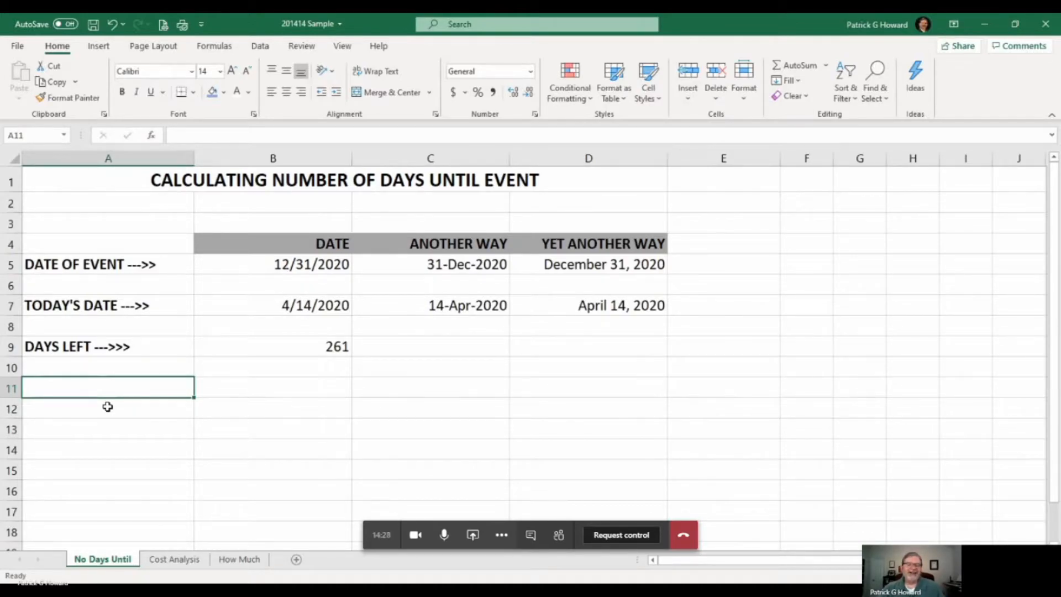
click(289, 268)
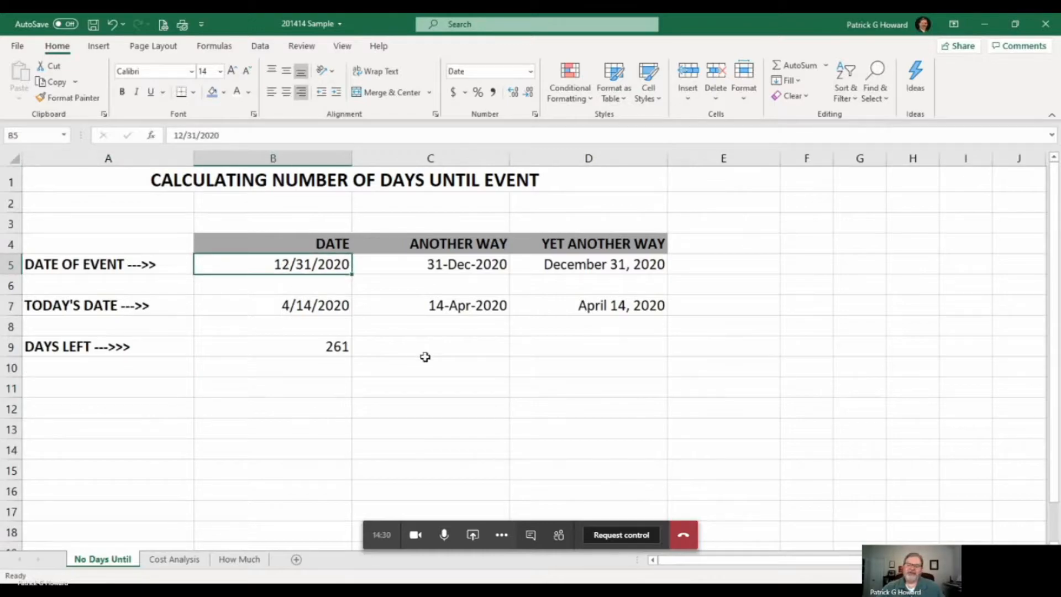
text(12/24)
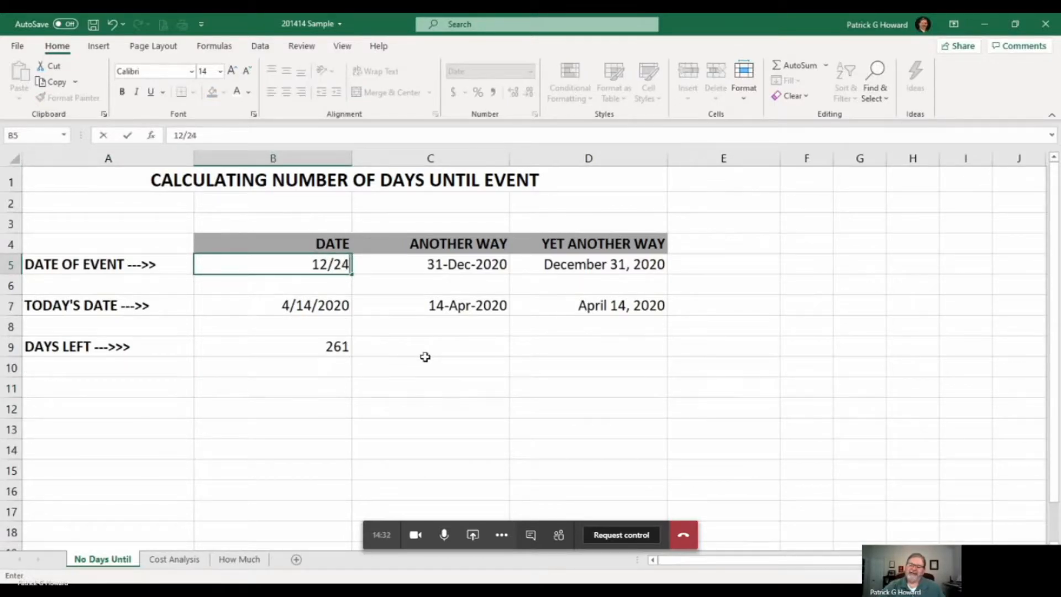
text(/2020)
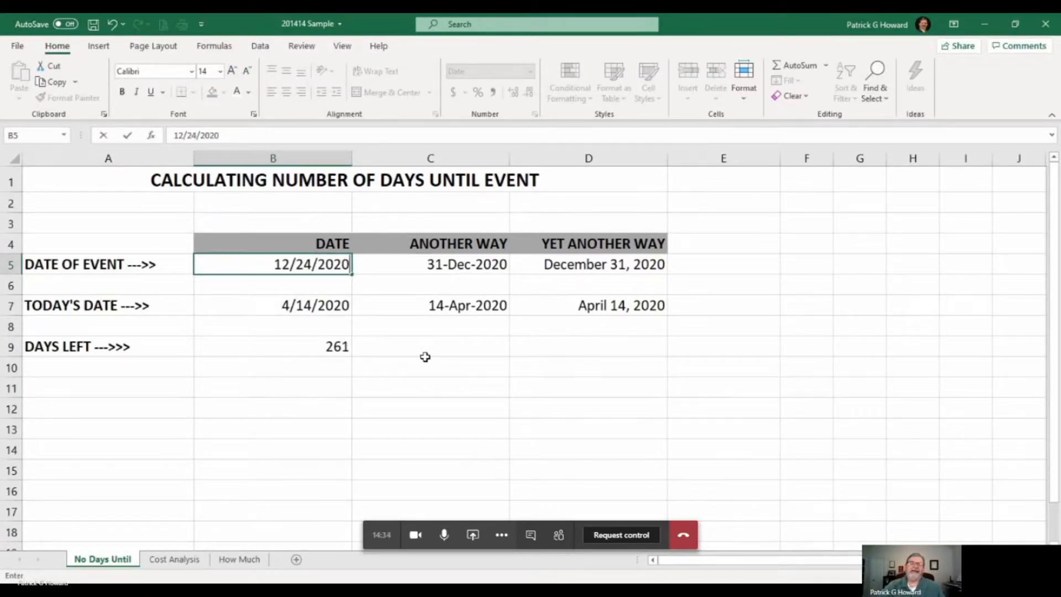
key(Return)
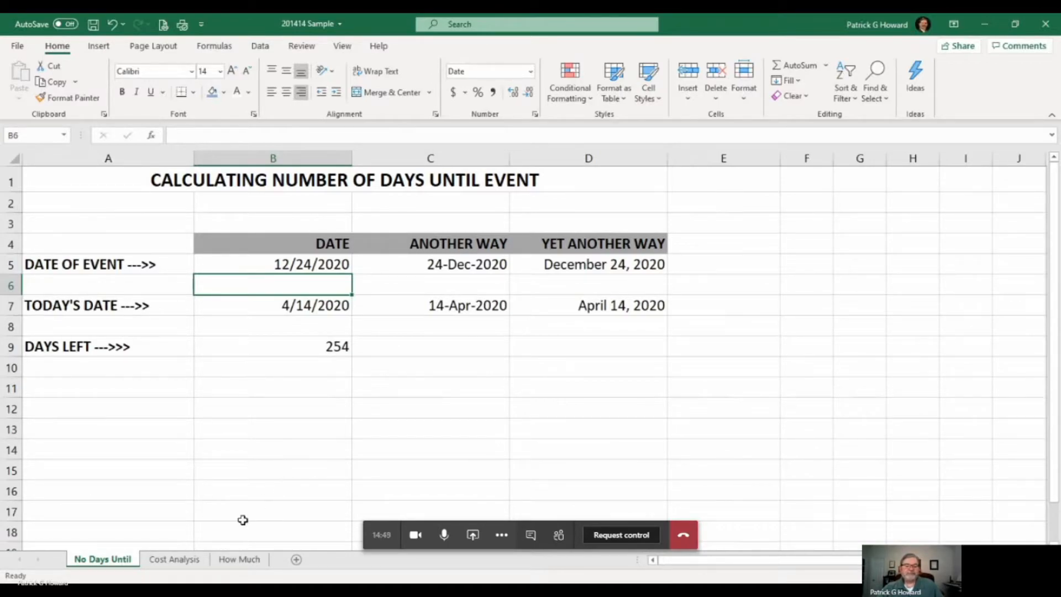
click(314, 351)
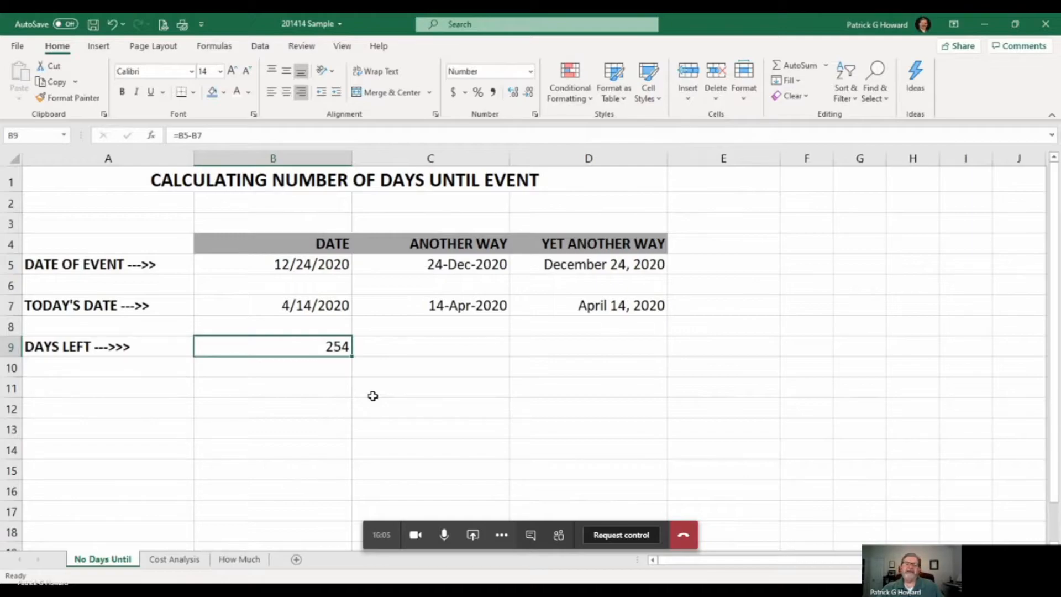
click(306, 266)
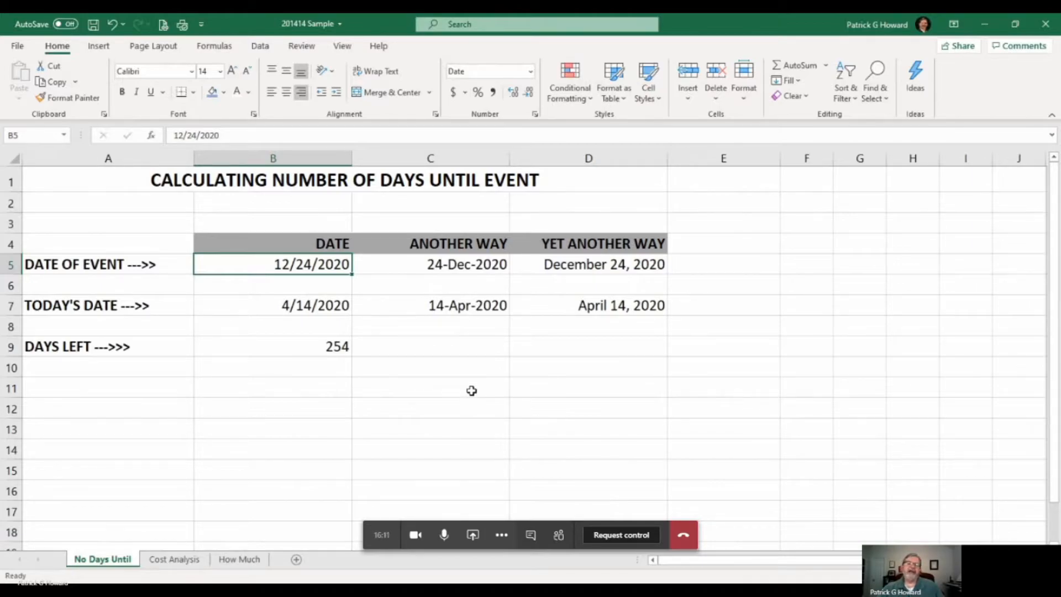
- Check the formulas behind today's date in B7 and the days left in B9
click(310, 306)
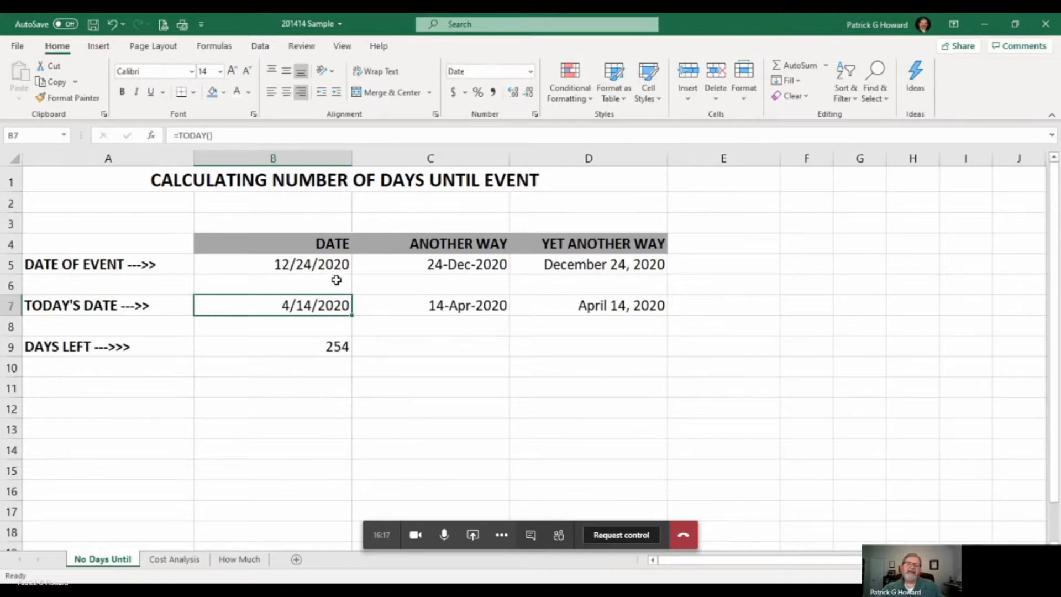
click(339, 346)
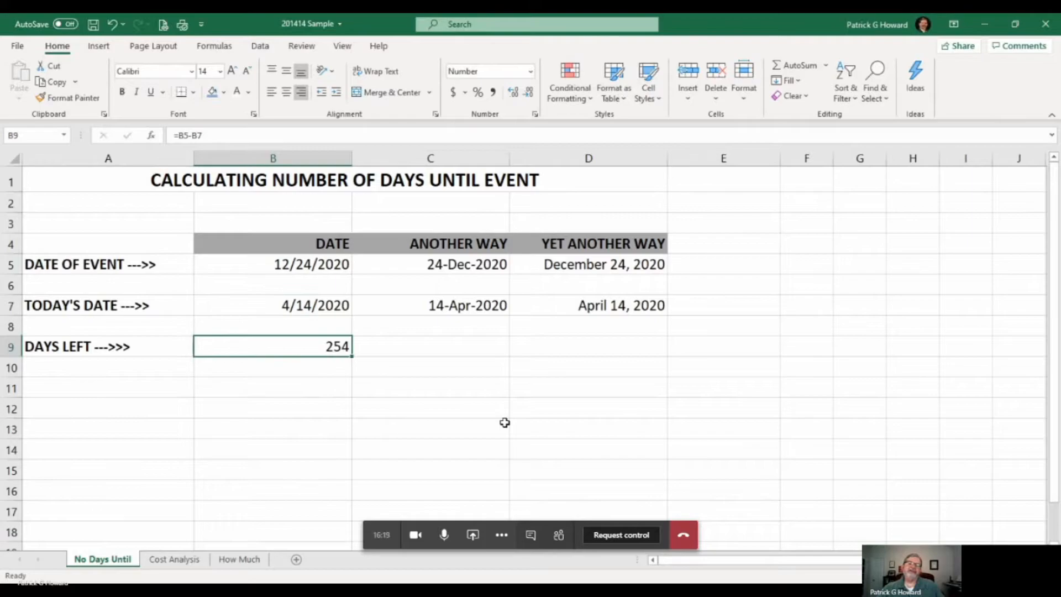
right_click(308, 349)
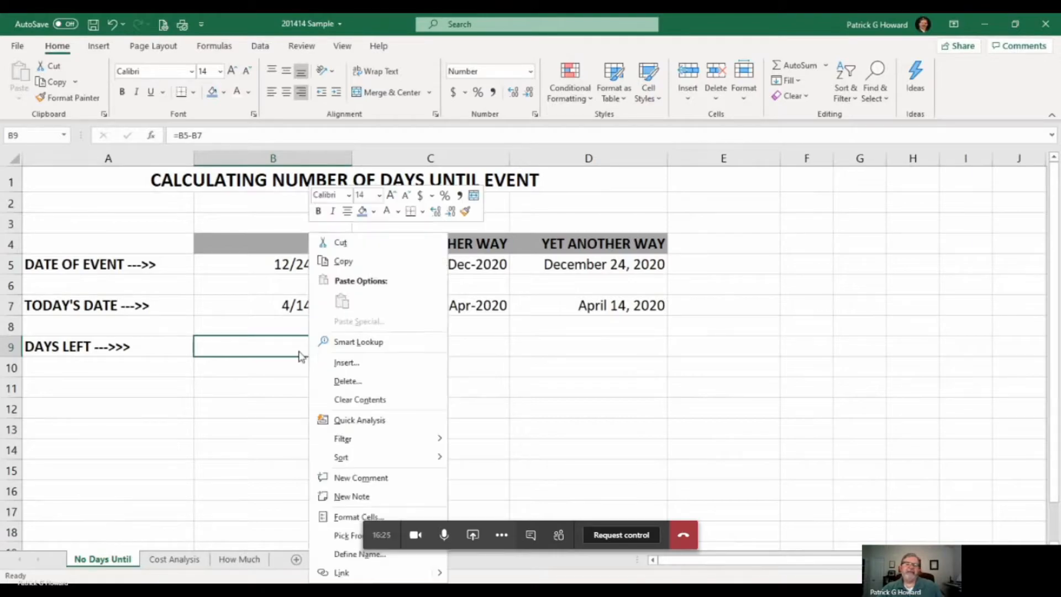
click(286, 390)
- Format B11 as a Number with no decimal places and enter 254 in it
click(287, 394)
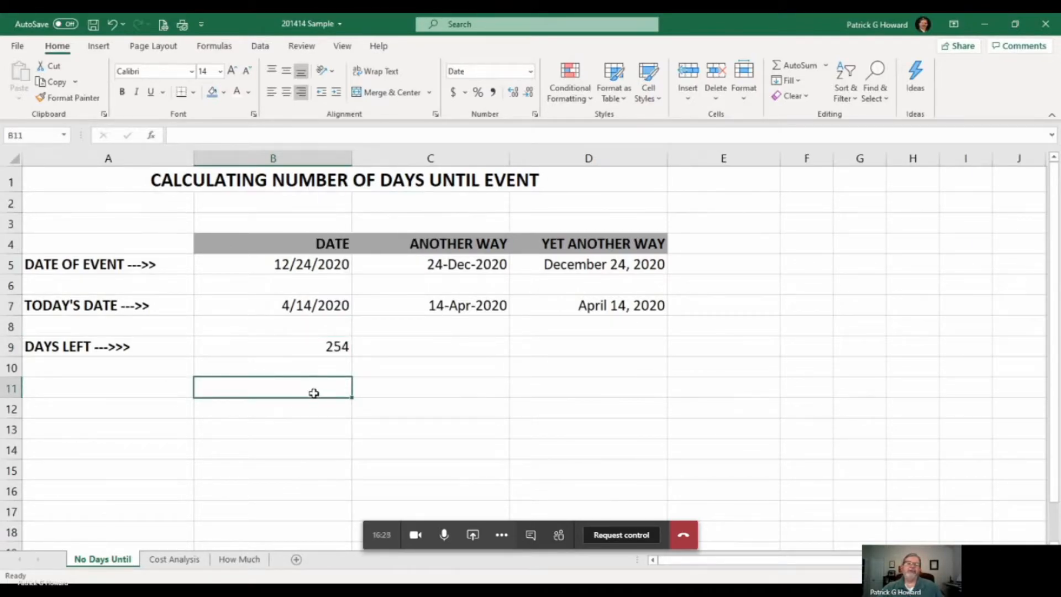
right_click(313, 393)
click(349, 325)
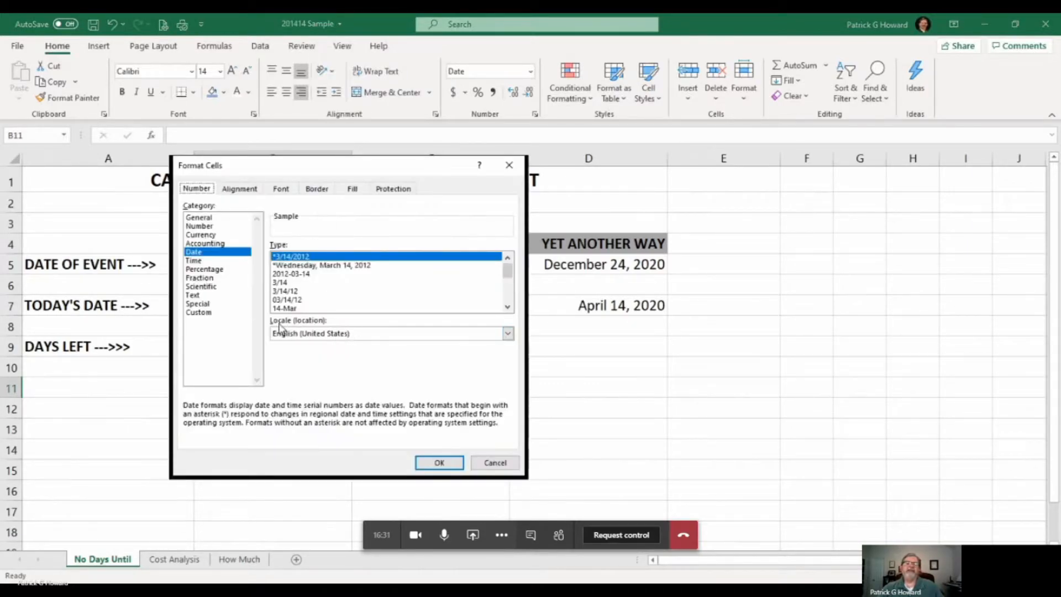
click(191, 227)
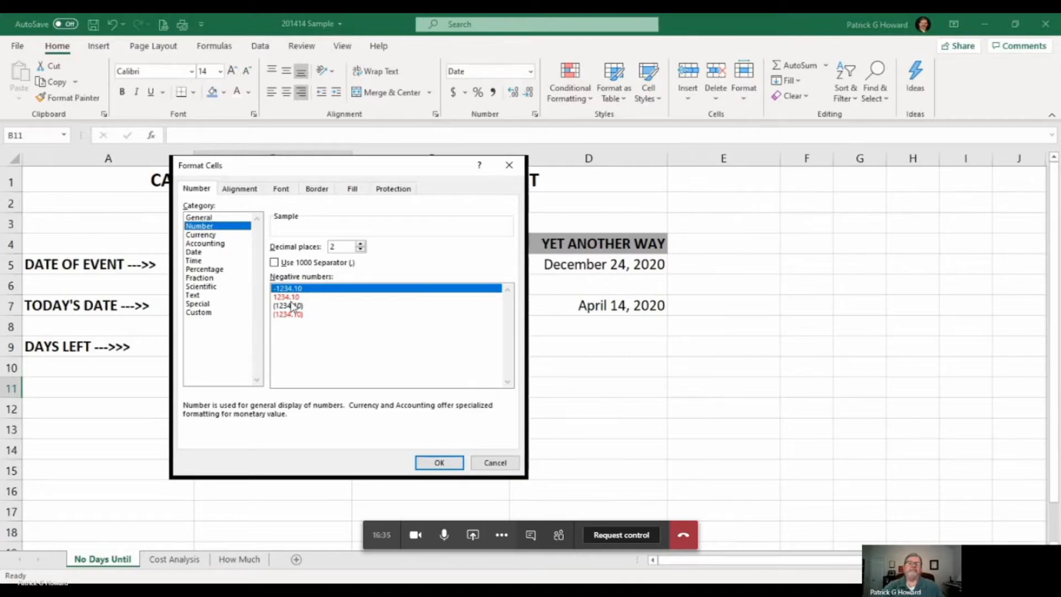
click(362, 250)
click(360, 244)
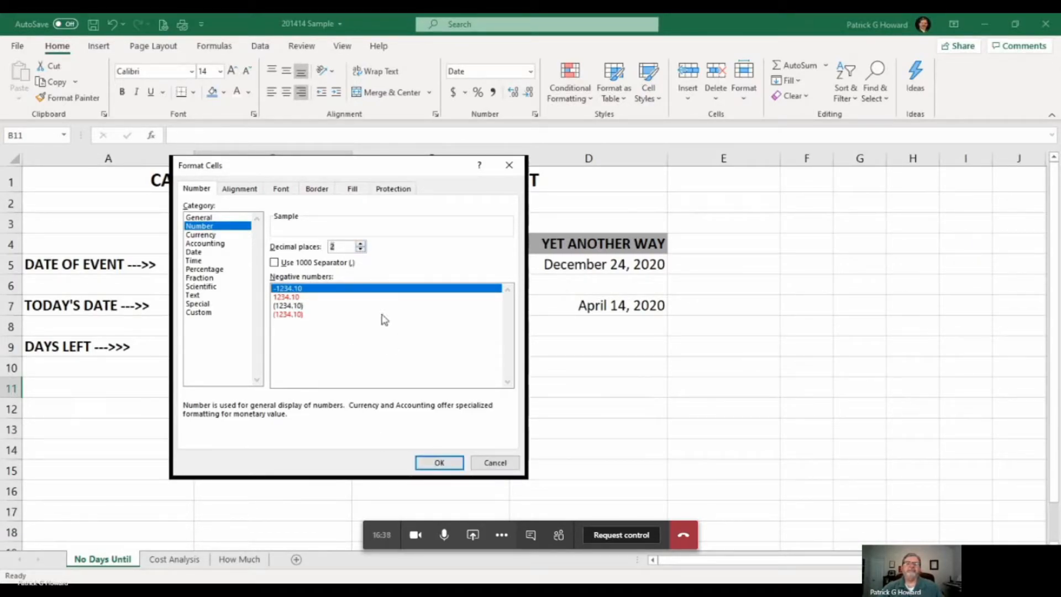
click(436, 462)
text(254)
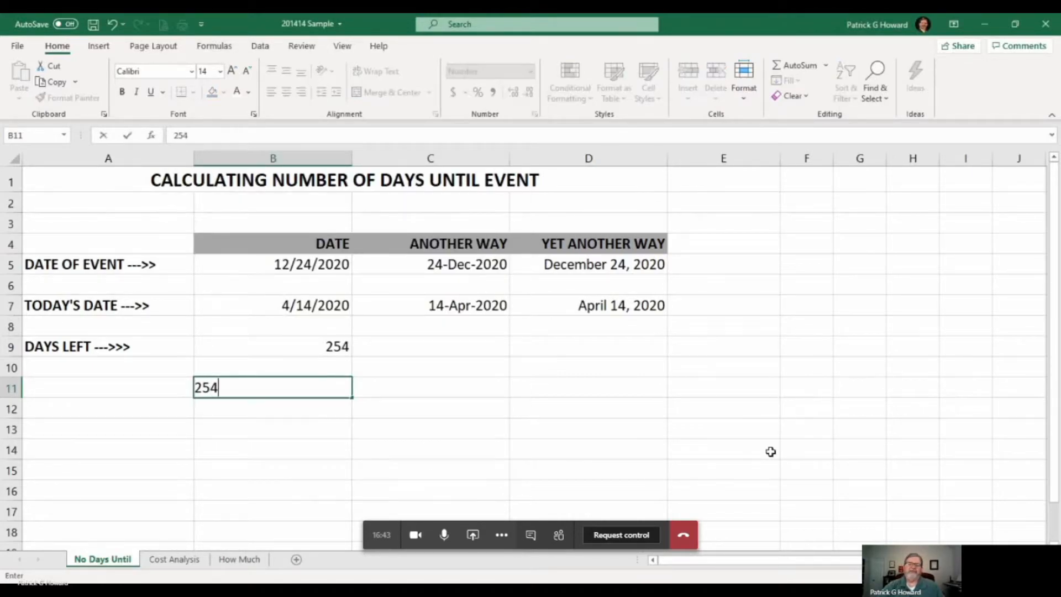
key(Return)
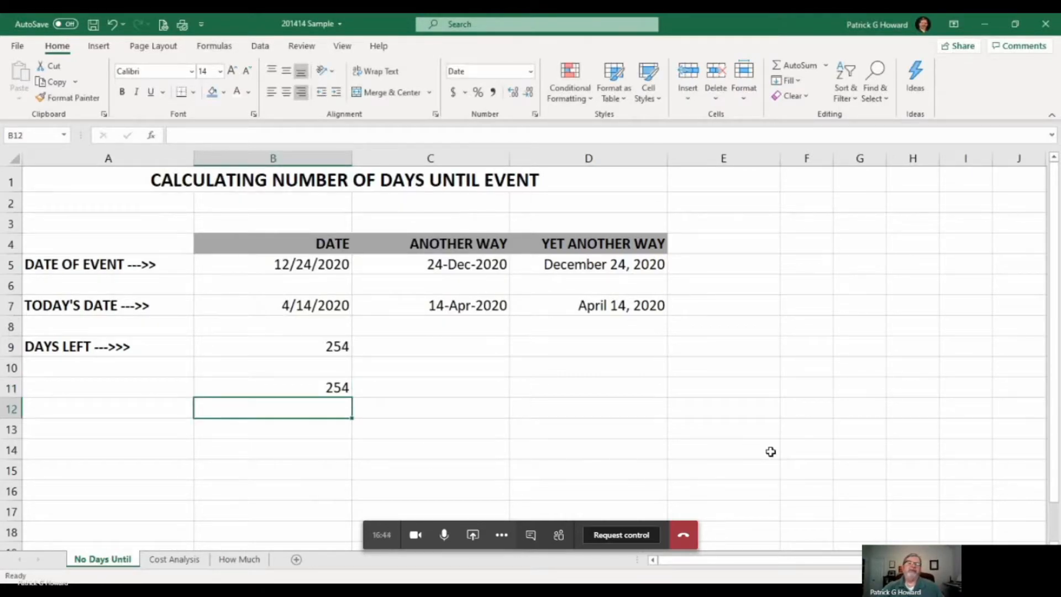
- Change the format of B11 from Number to Date
click(272, 389)
right_click(273, 390)
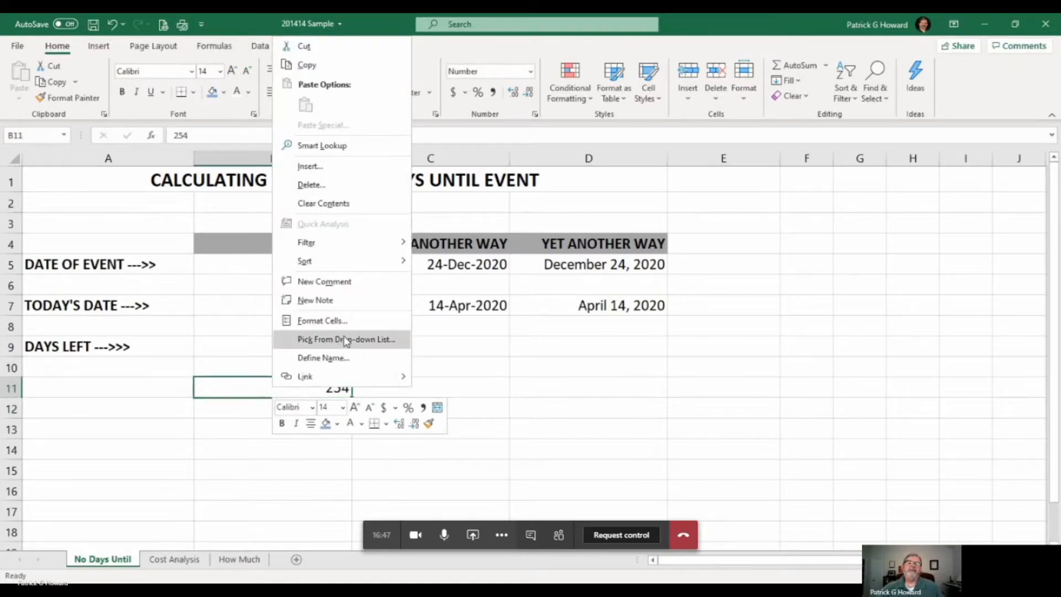
click(319, 320)
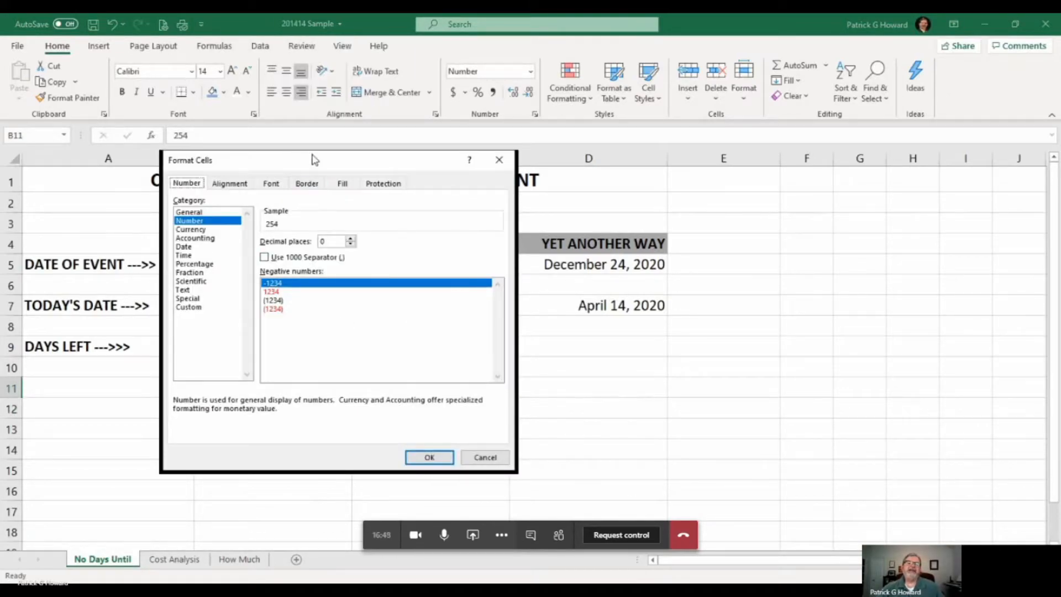
drag(312, 160, 642, 127)
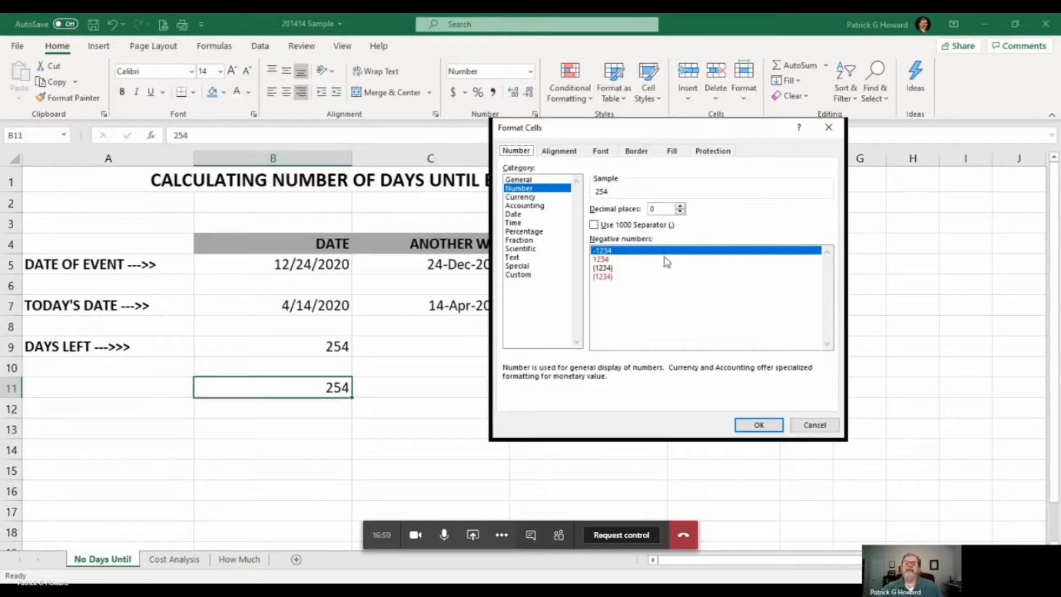
click(522, 214)
click(760, 425)
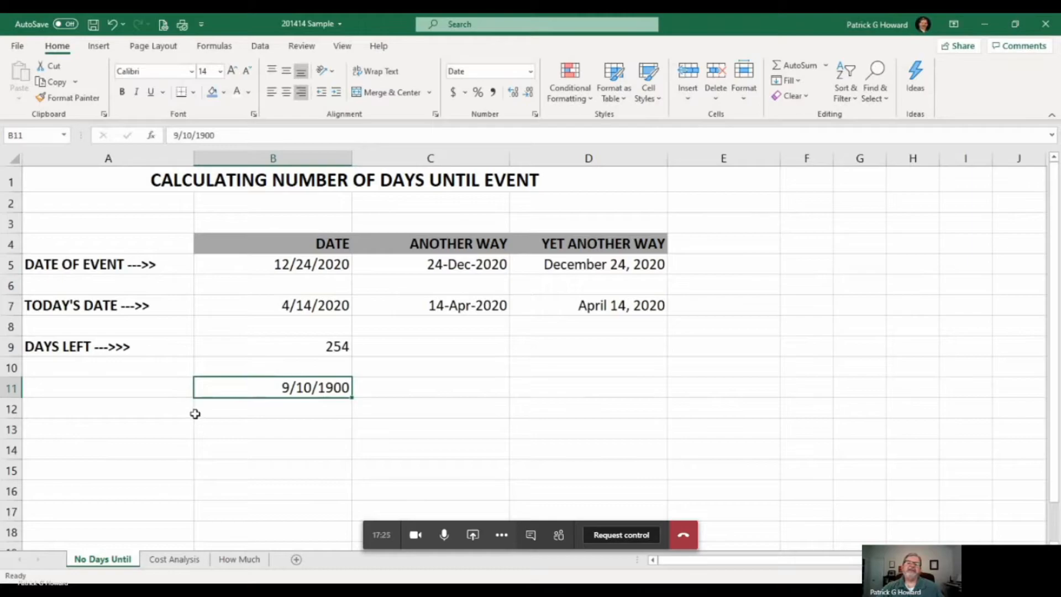
- Replace the days-left formula in B9 with =D5-D7, using the long-format dates
click(283, 347)
drag(210, 139, 150, 136)
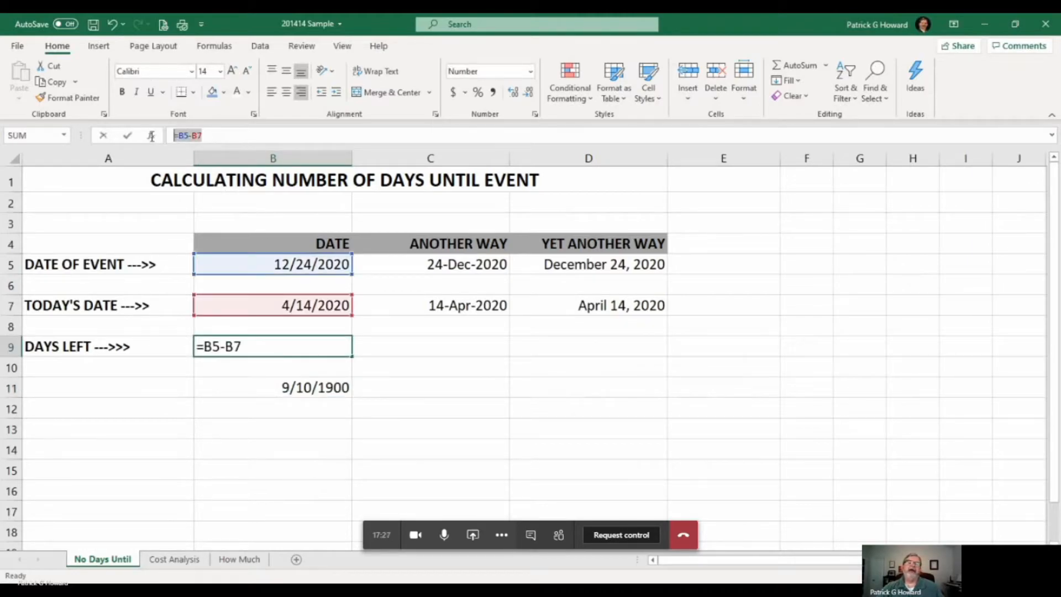
key(Delete)
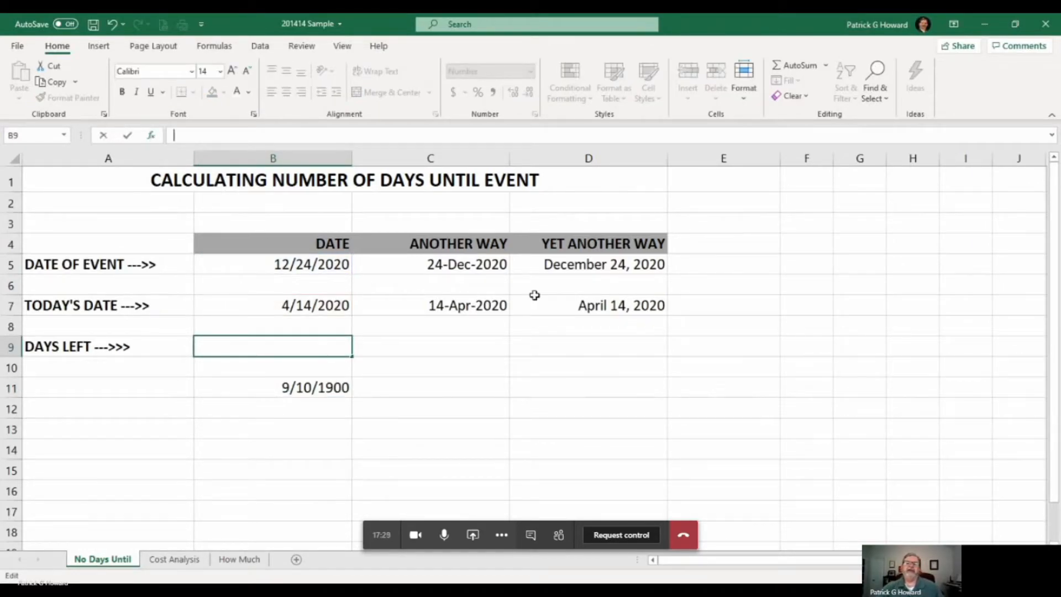
text(=)
click(588, 262)
text(-)
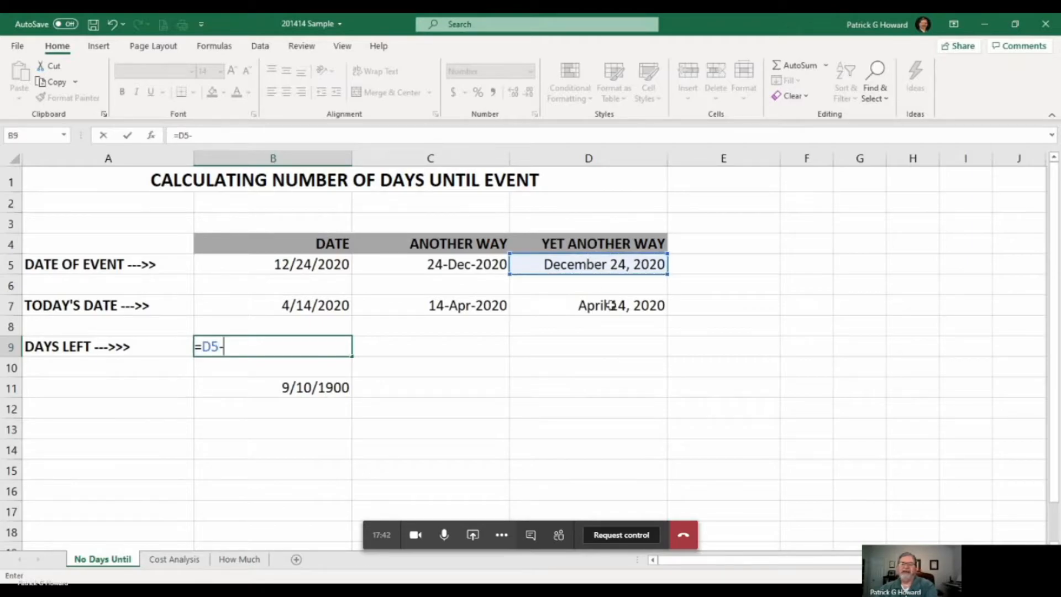
click(611, 305)
key(Return)
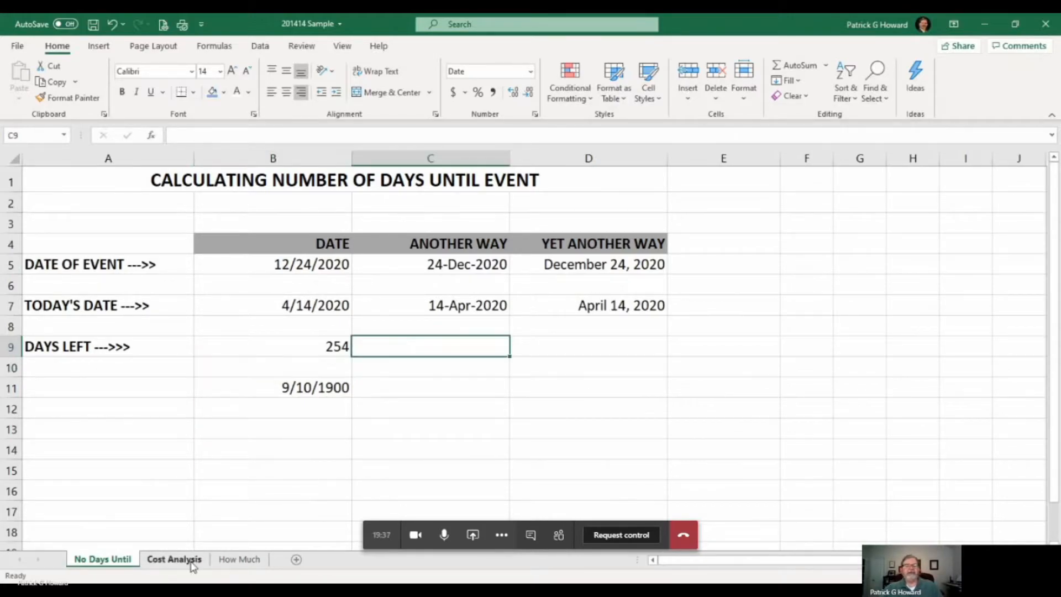
- On the Cost Analysis sheet, calculate the first extended cost in E4 with =A4*C4
click(191, 561)
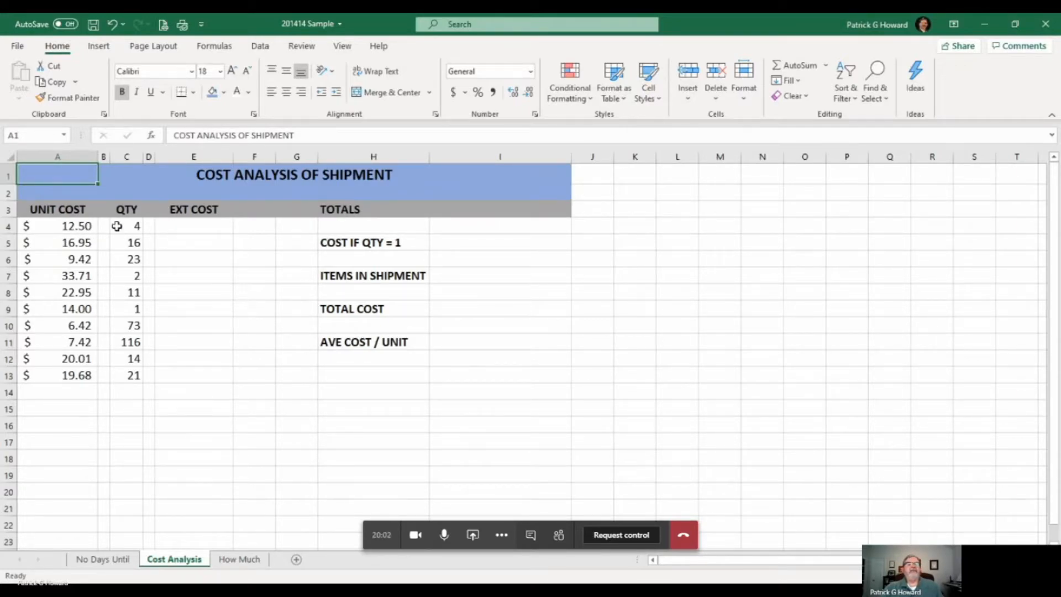
click(176, 229)
text(=)
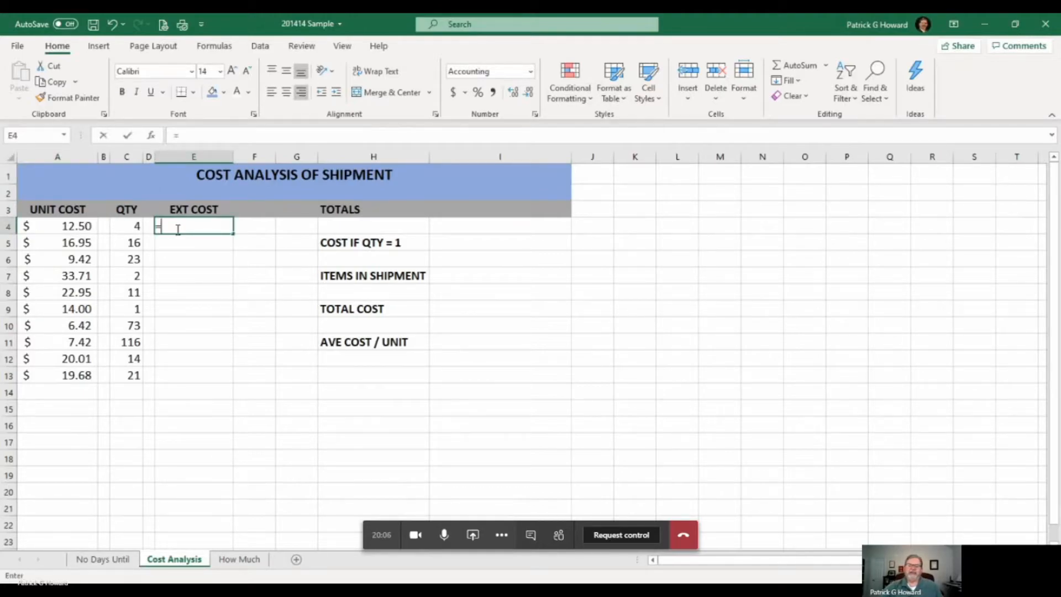
click(83, 223)
text(*)
click(122, 226)
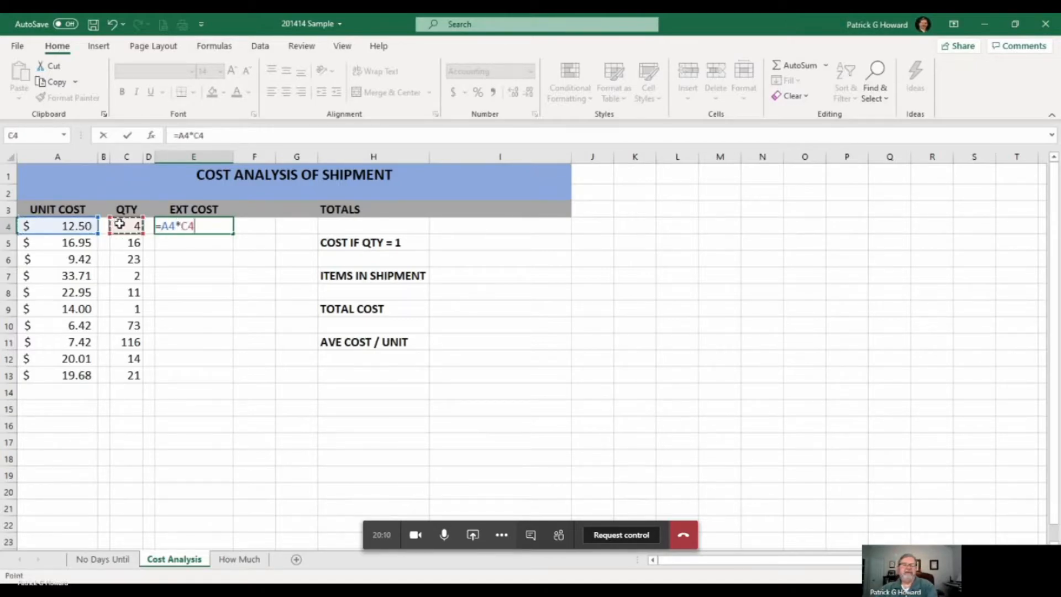
key(Return)
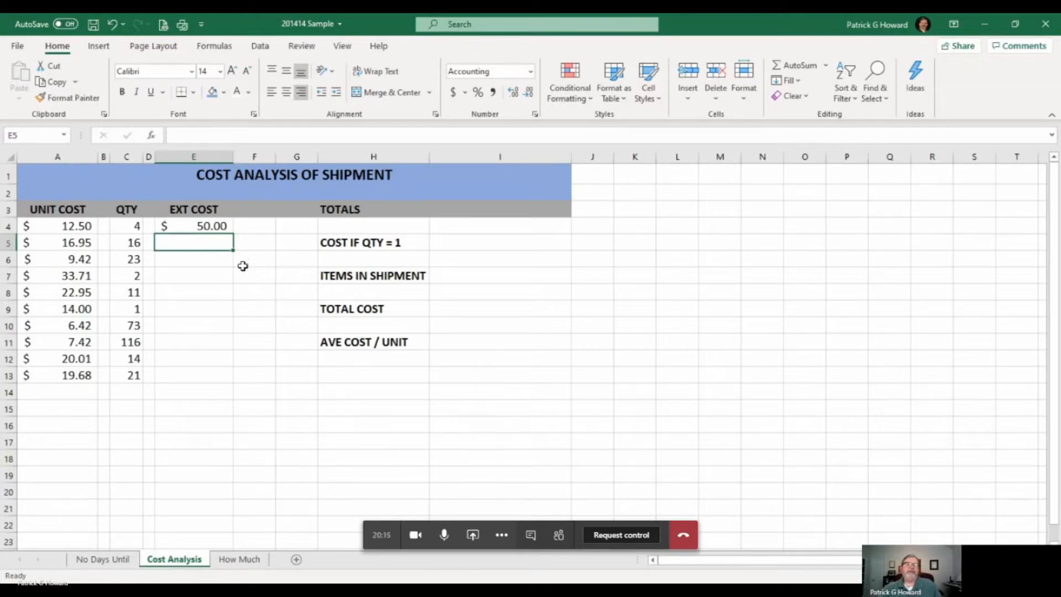
- Fill the extended cost formula from E4 down through E13
click(207, 259)
click(207, 277)
click(208, 293)
click(209, 309)
click(209, 325)
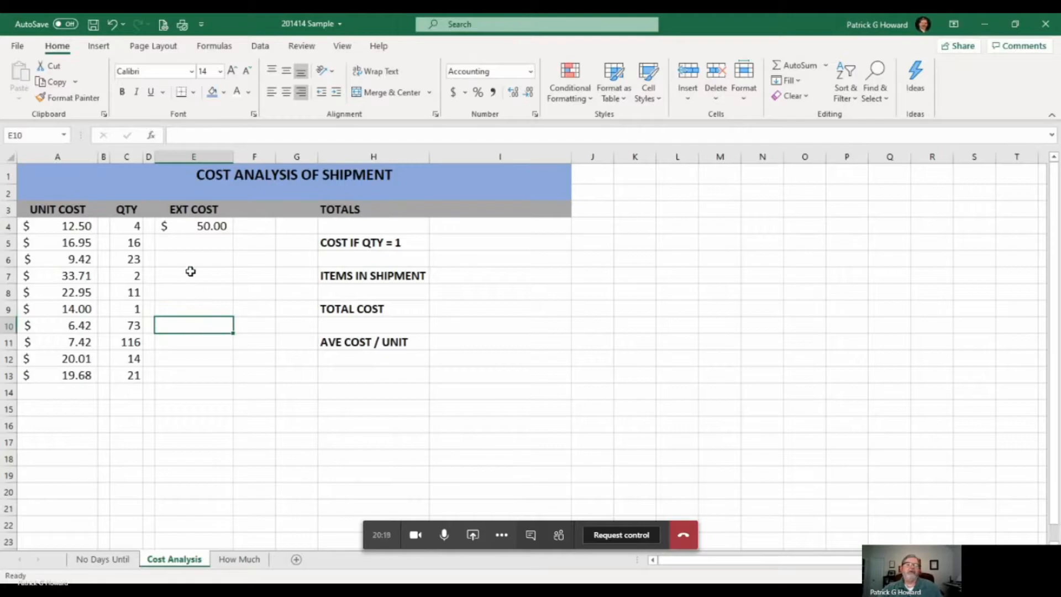
click(189, 228)
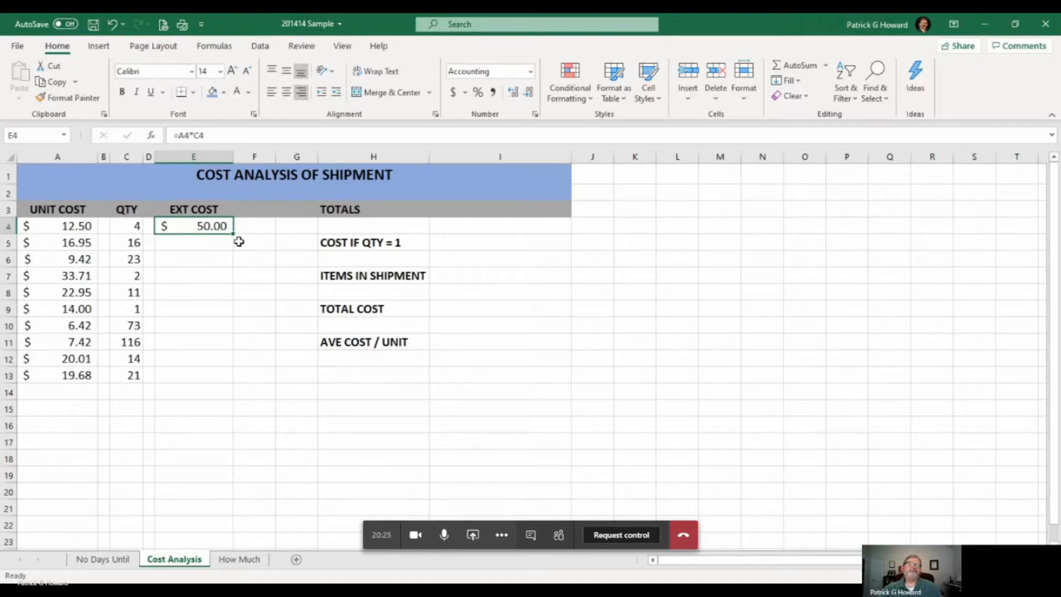
drag(232, 234, 238, 382)
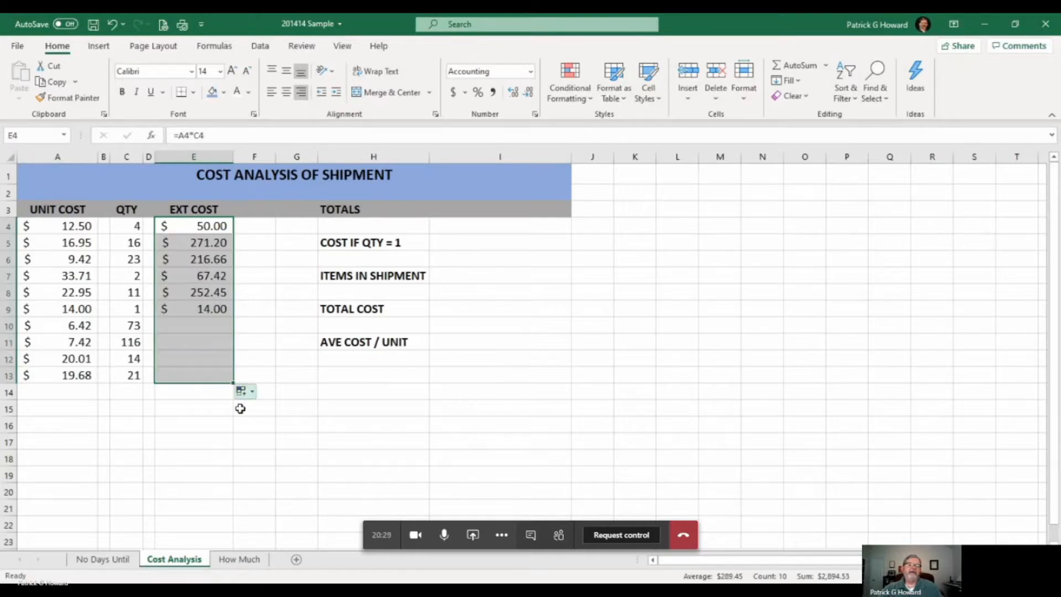
click(273, 502)
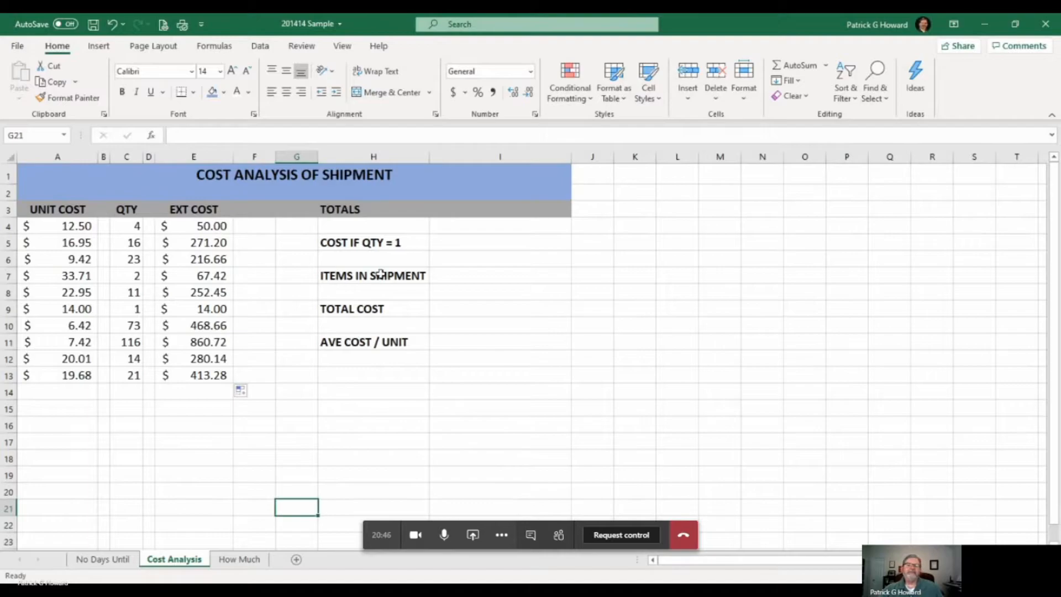
- Total the unit costs in I5 for COST IF QTY = 1 with =sum(A4:A13)
click(468, 243)
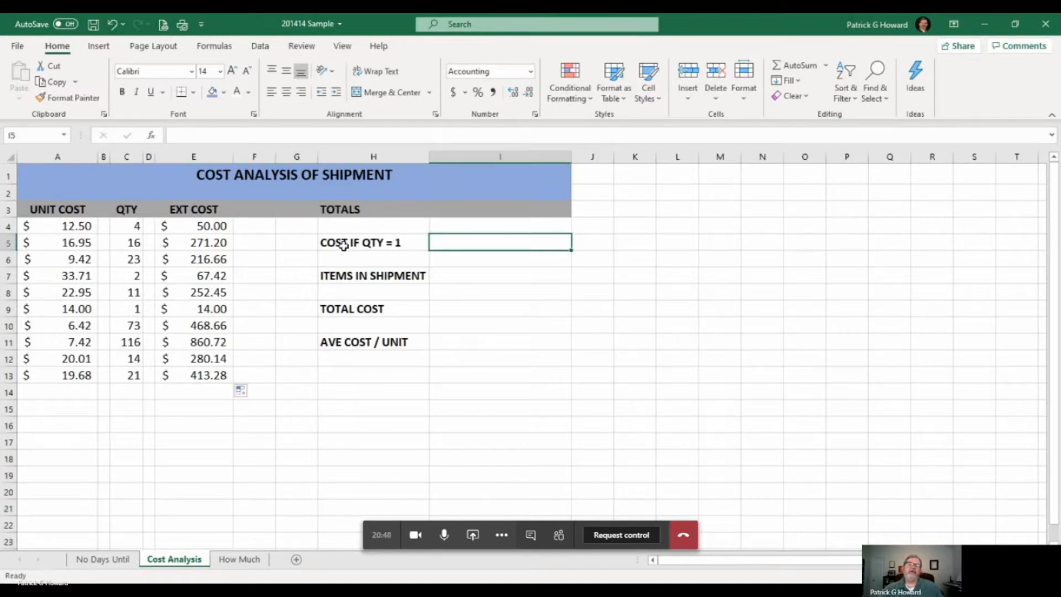
text(=)
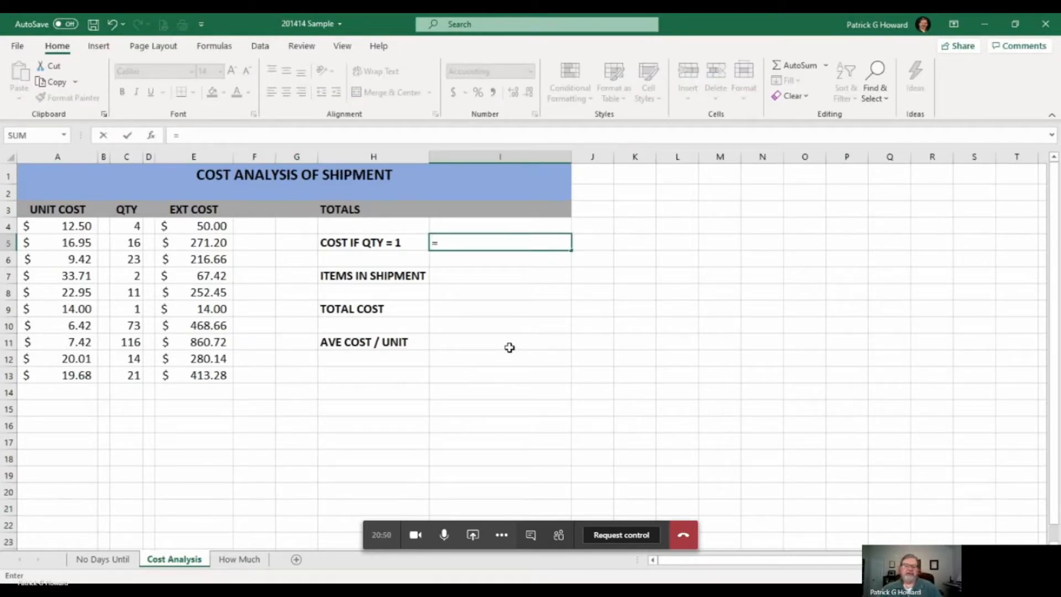
text(=sum()
drag(72, 226, 78, 370)
text())
key(Return)
- Total the quantities in I7 for ITEMS IN SHIPMENT with =sum(C4:C13)
key(Return)
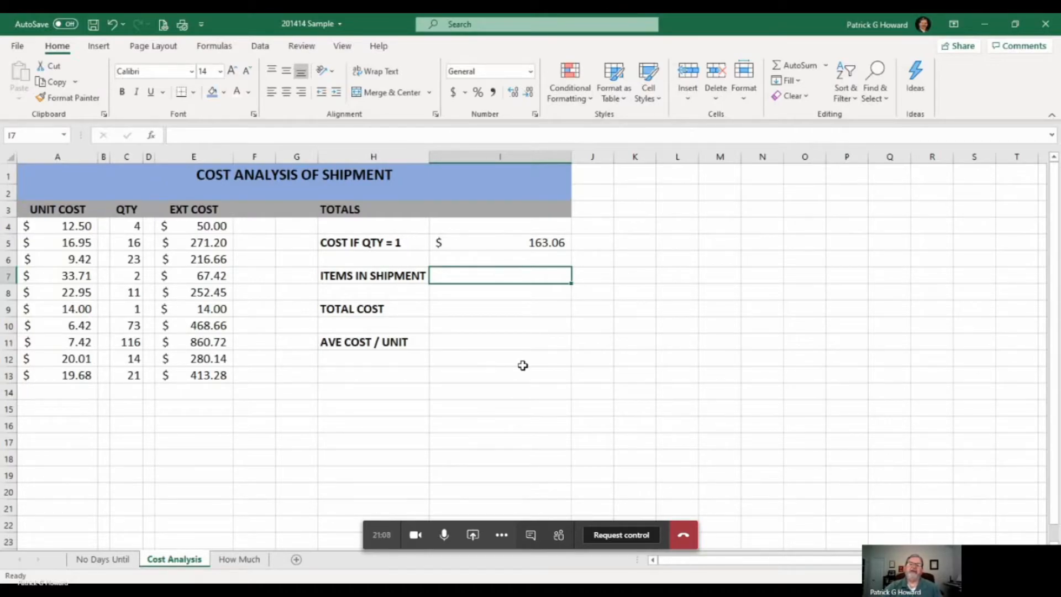
text(+)
key(BackSpace)
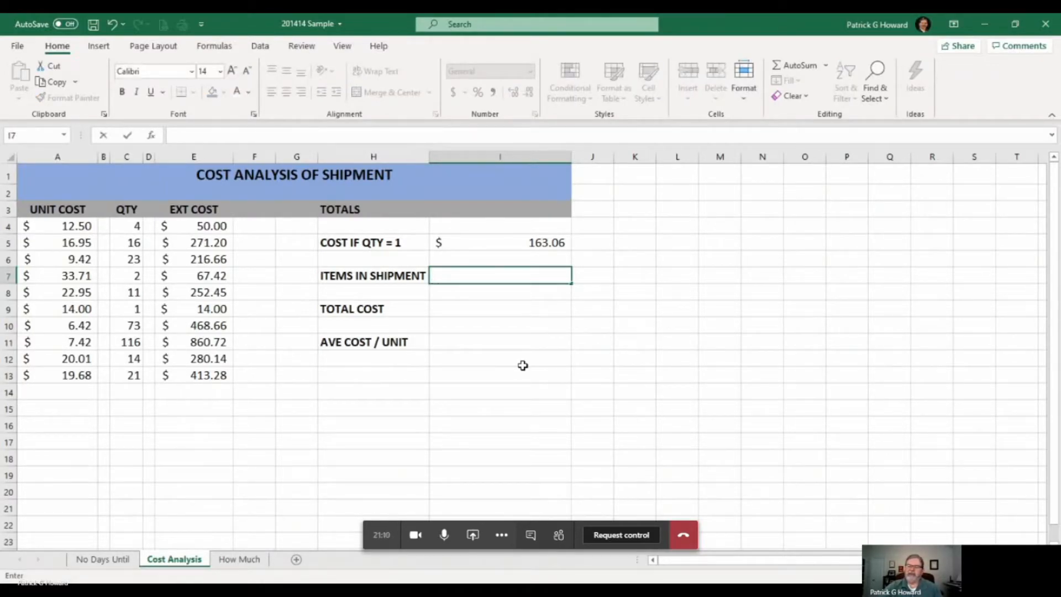
text(=)
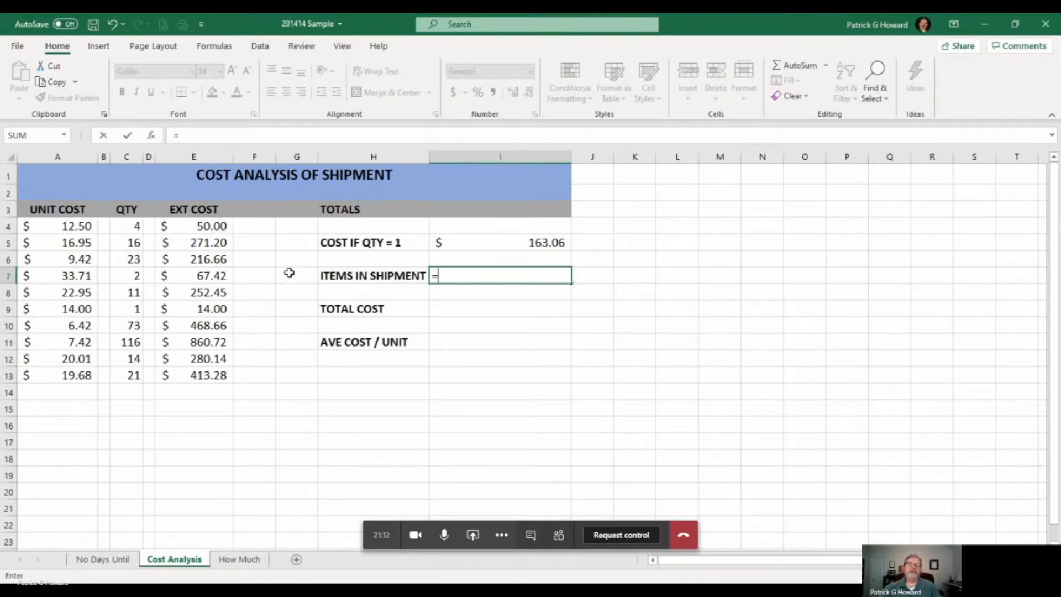
text(sum)
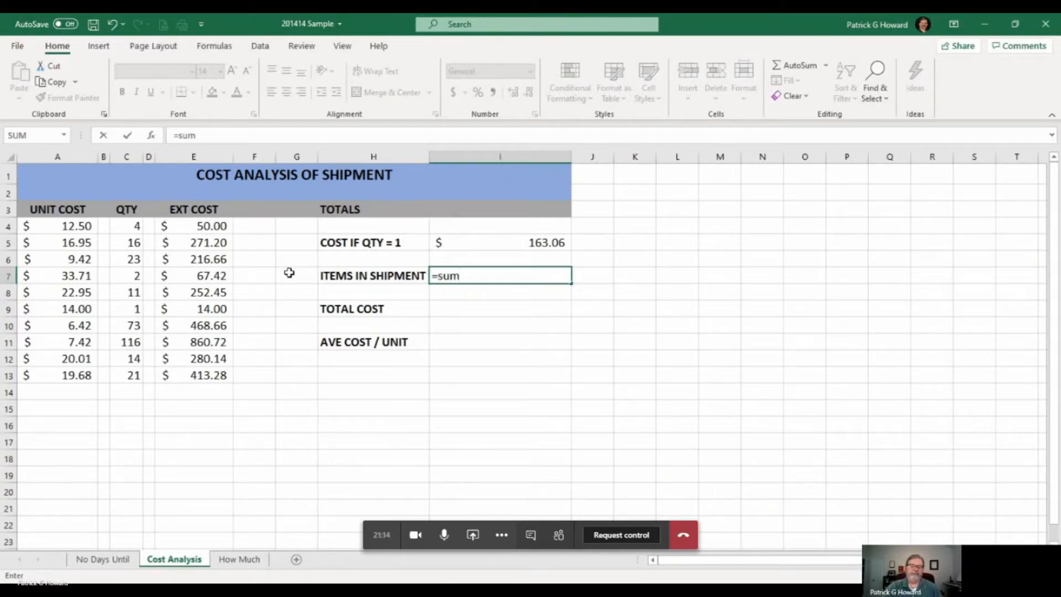
text(()
drag(135, 225, 140, 373)
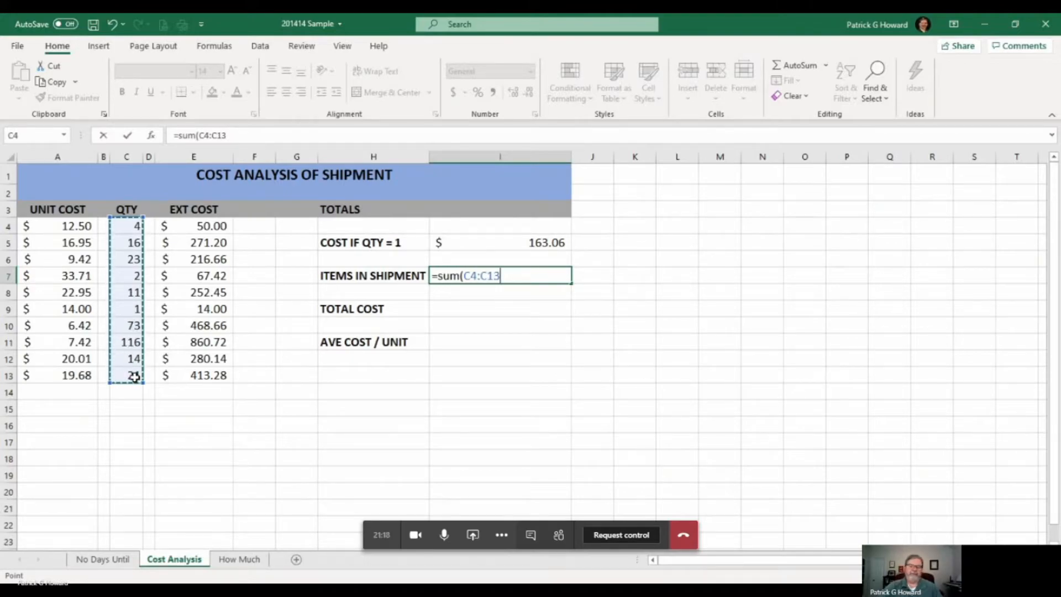
text())
key(Return)
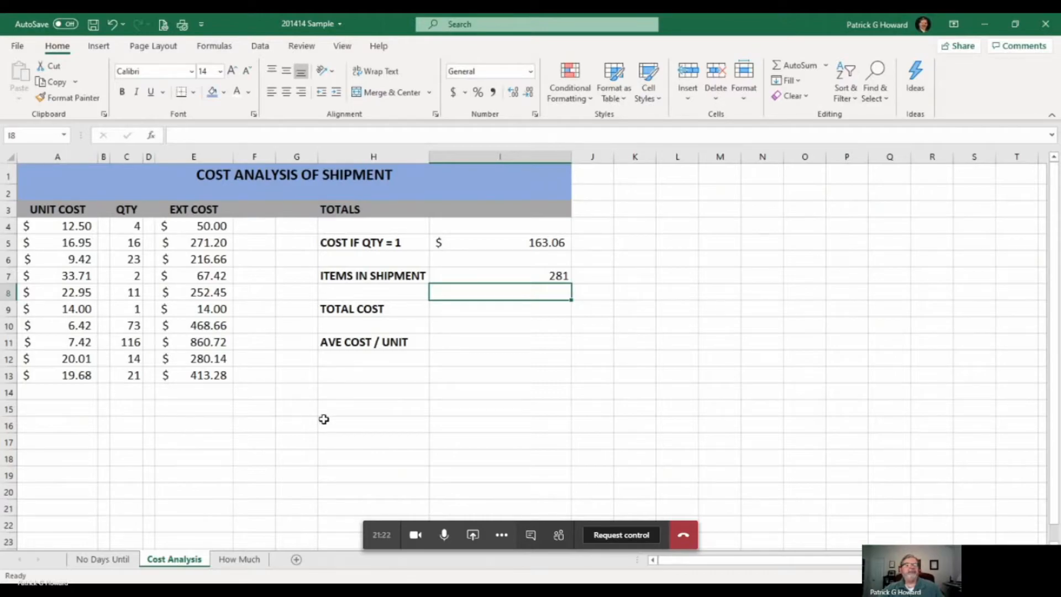
- Total the extended costs in I9 for TOTAL COST with =sum(E4:E13)
click(500, 306)
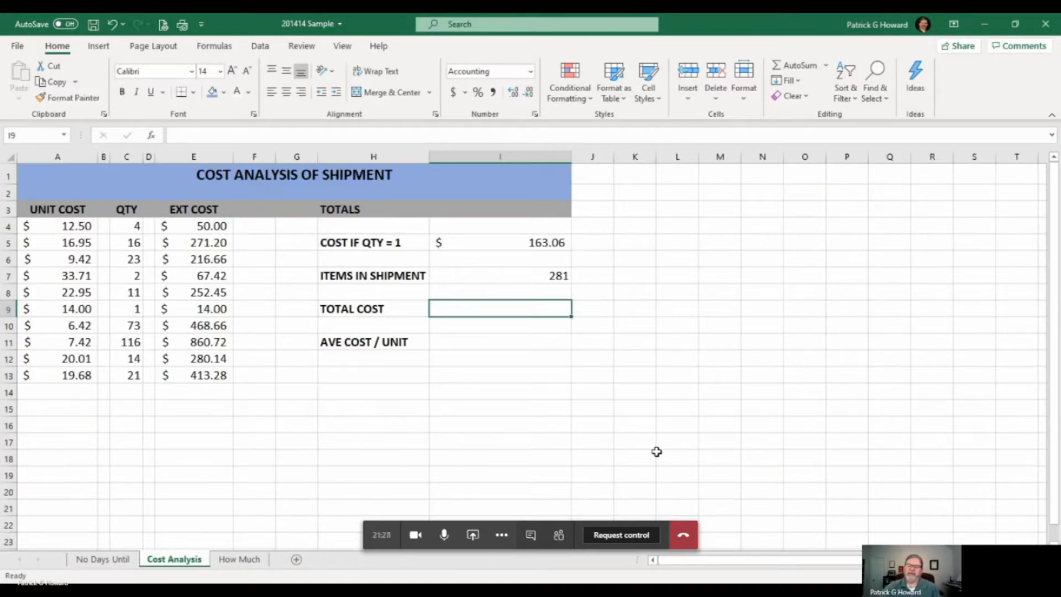
text(=)
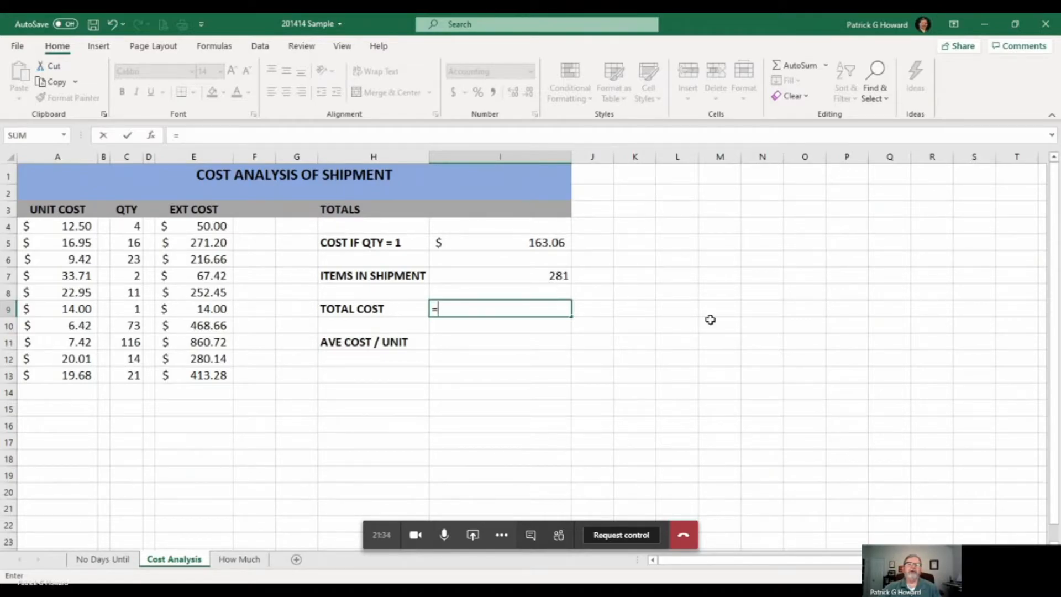
key(Escape)
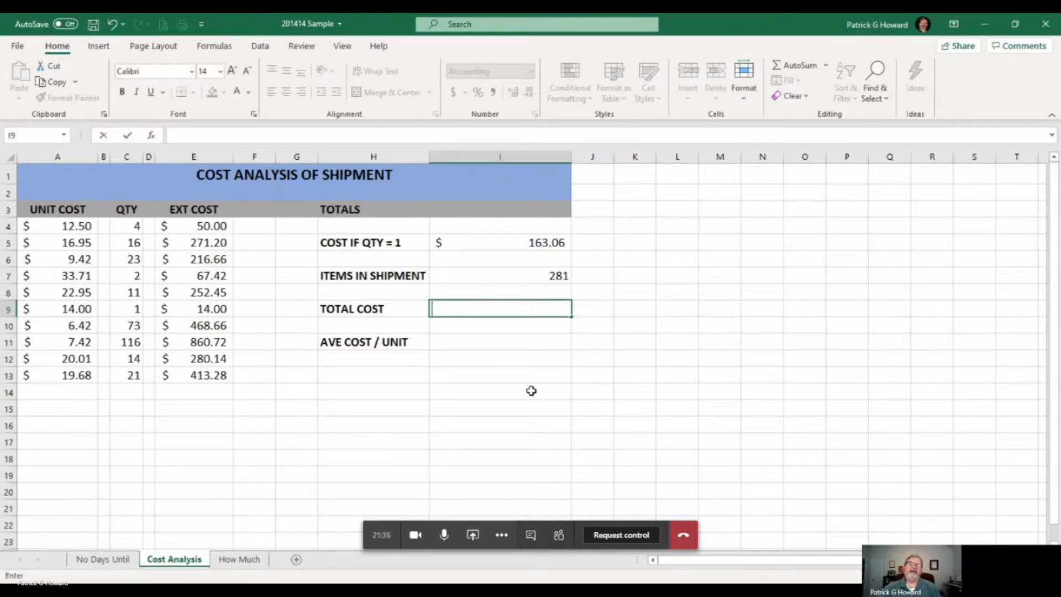
text(=)
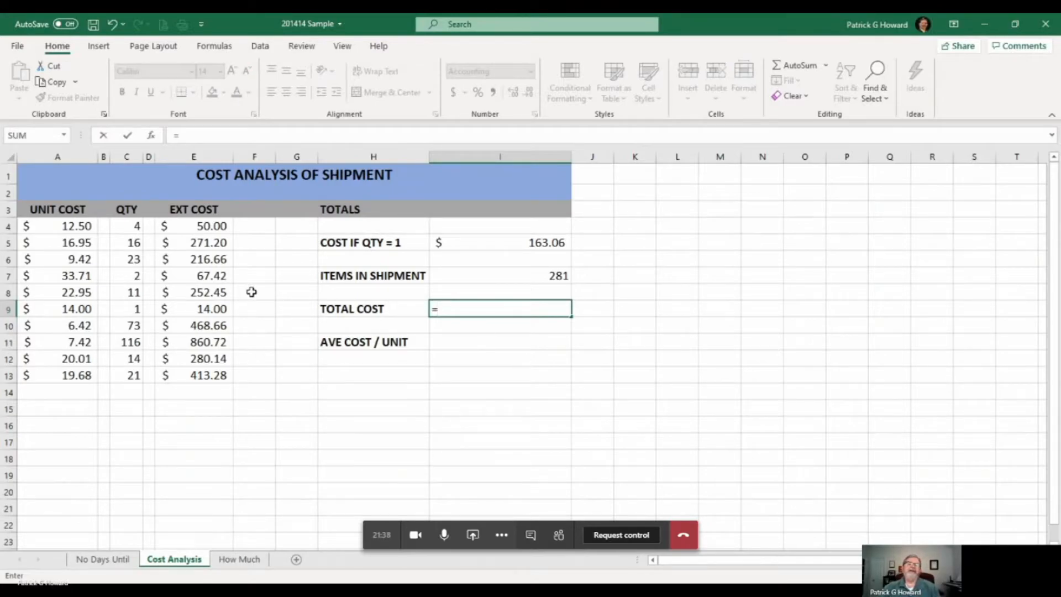
text(su)
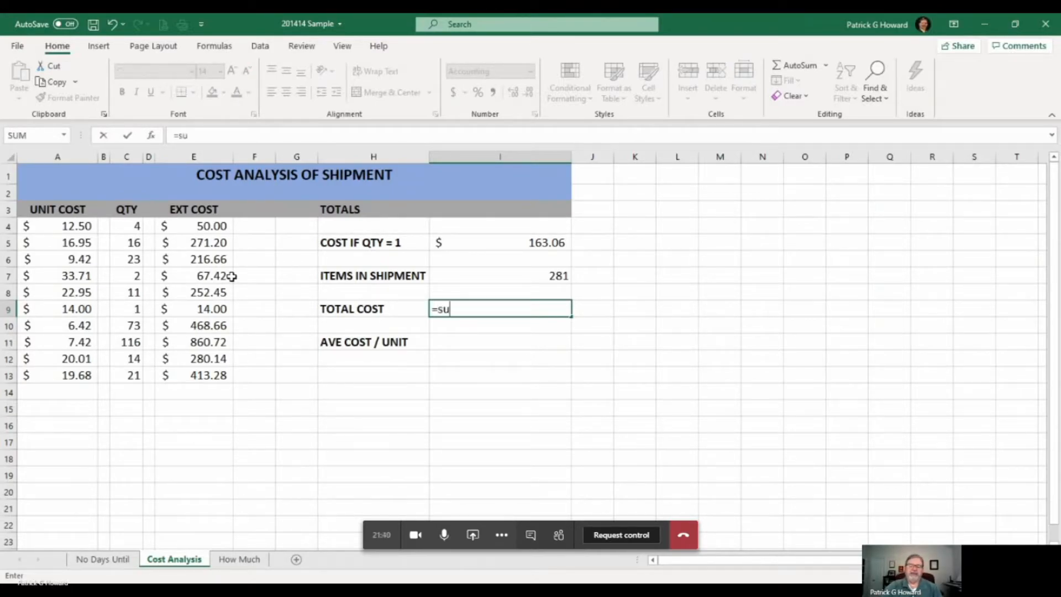
text(m()
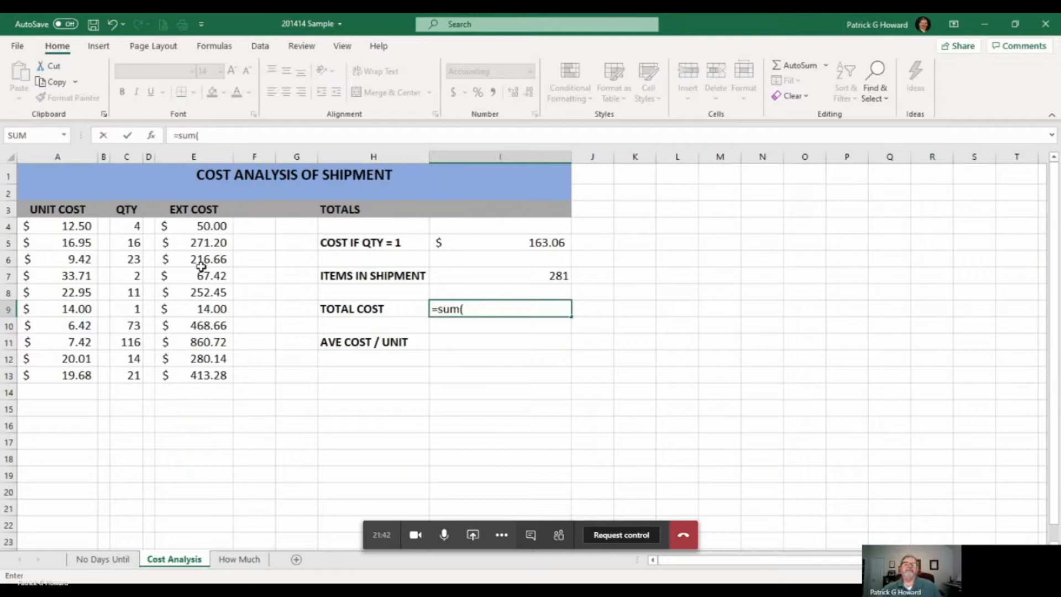
drag(196, 229, 194, 381)
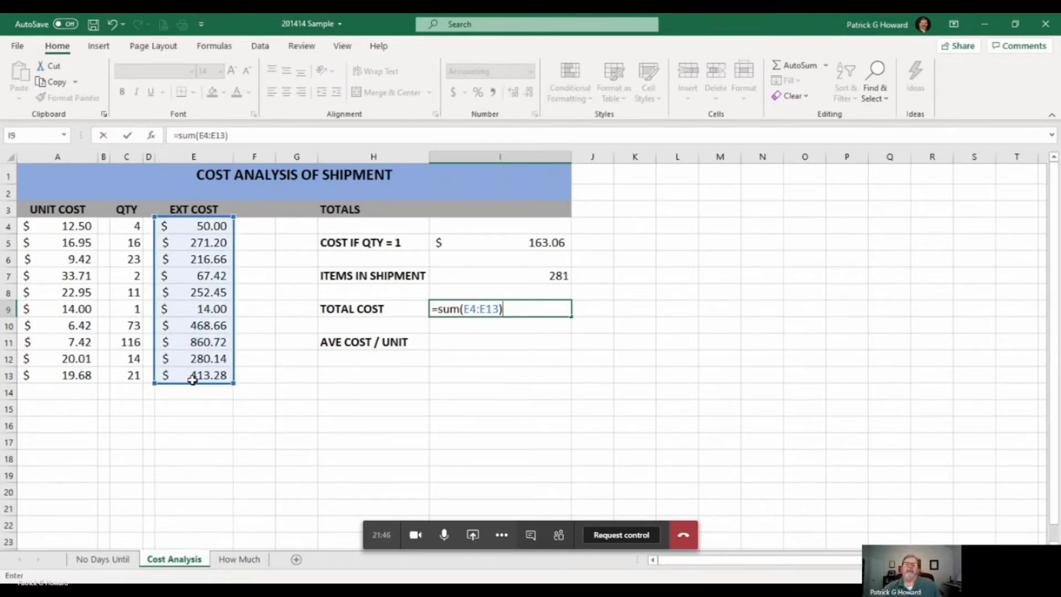
key(Return)
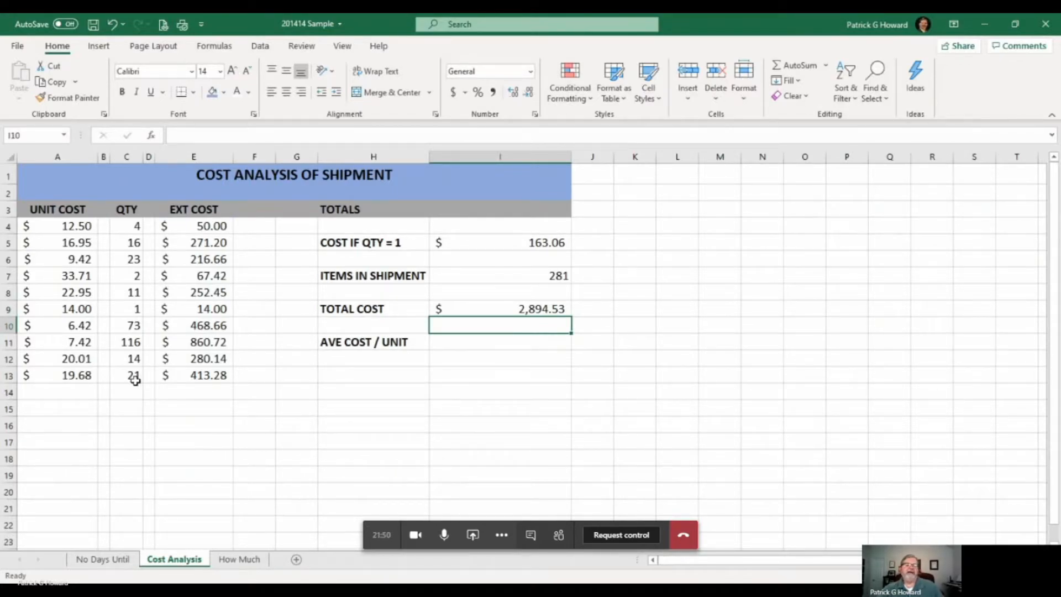
- Calculate AVE COST / UNIT in I11 by dividing the total cost by the items in shipment with =I9/I7
click(497, 347)
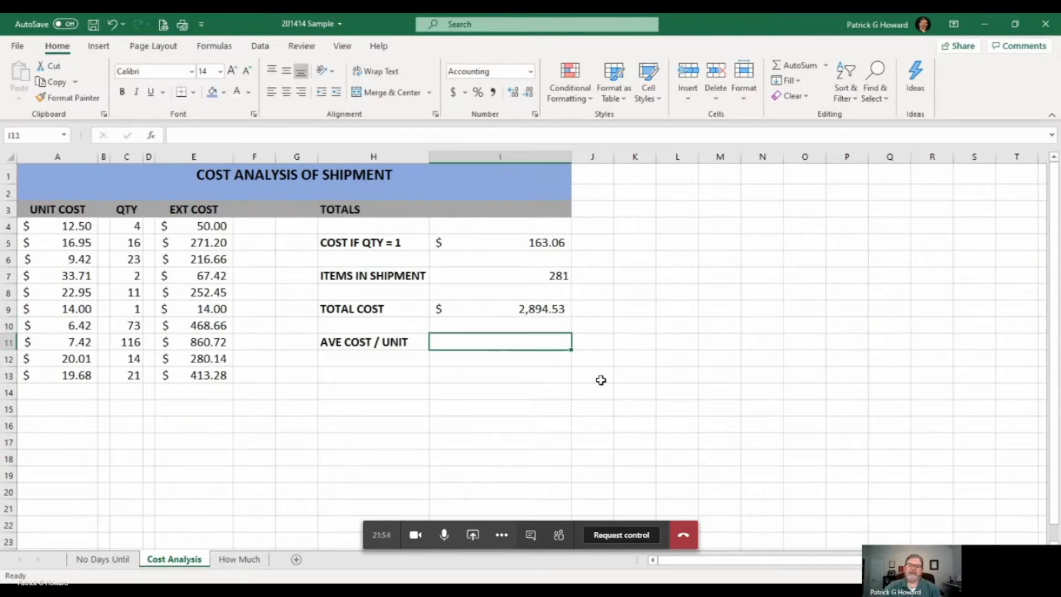
text(=)
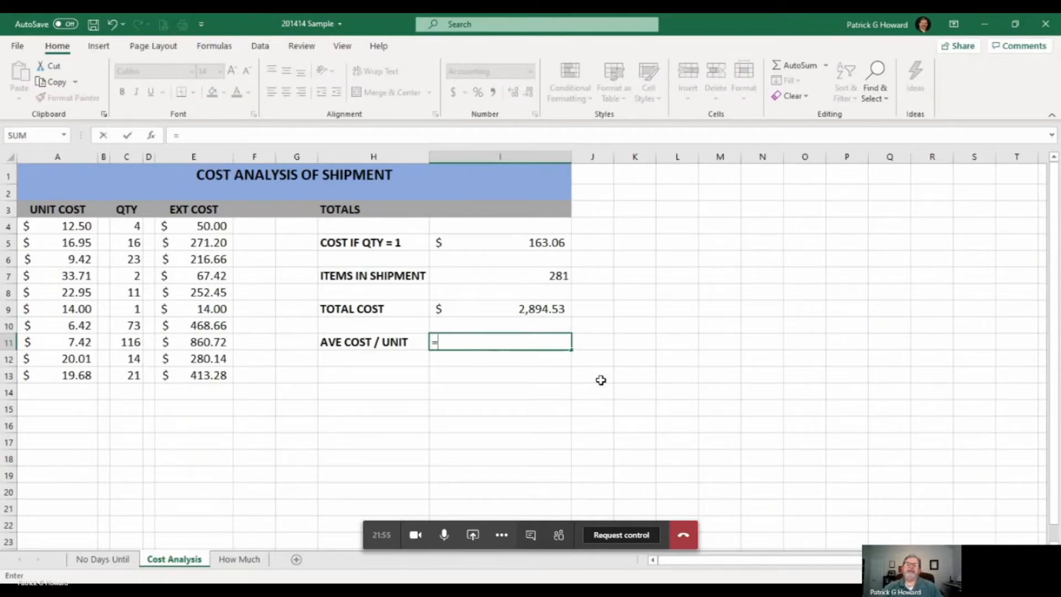
click(527, 307)
text(/)
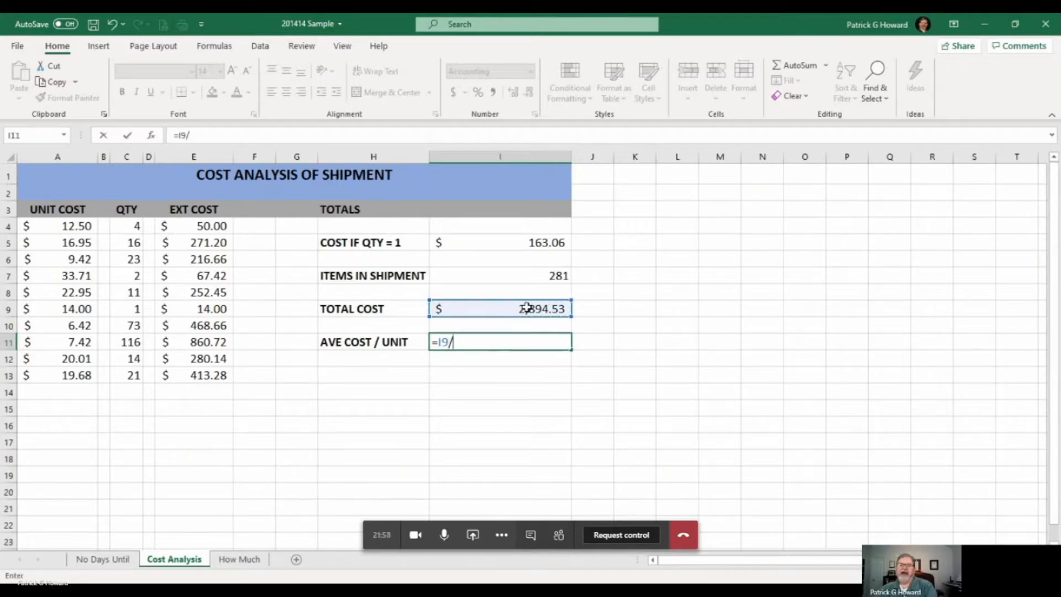
click(558, 275)
key(Return)
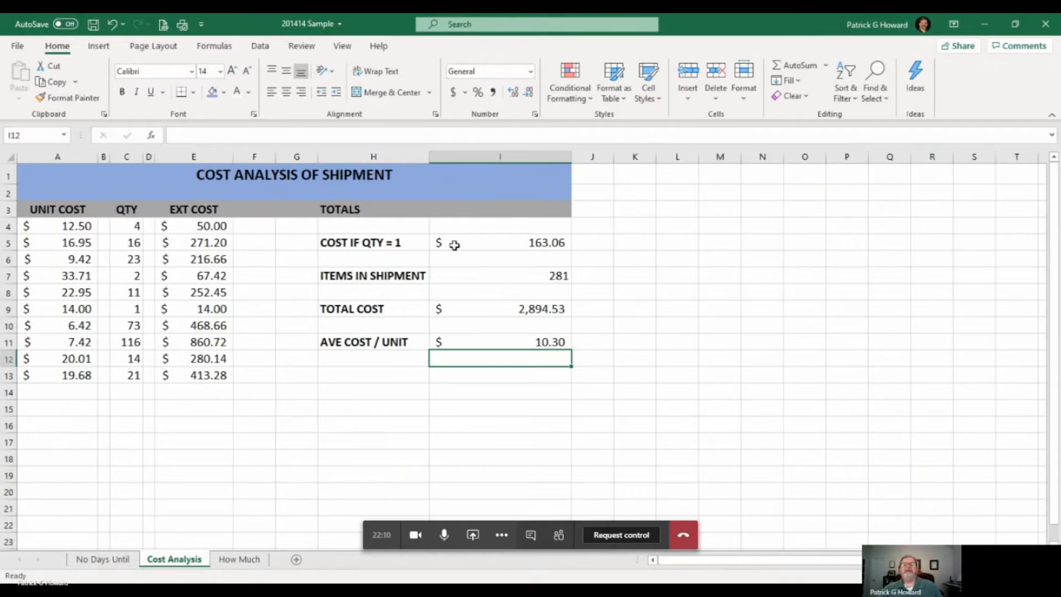
- Narrow column I so it fits the totals more closely
drag(570, 157, 506, 167)
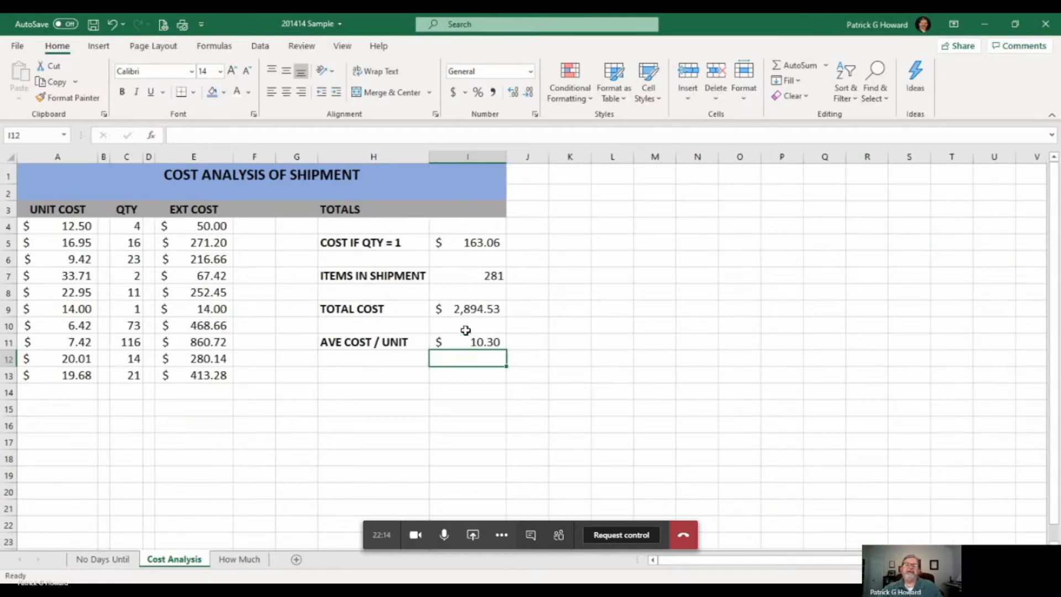
click(466, 241)
drag(471, 308, 473, 338)
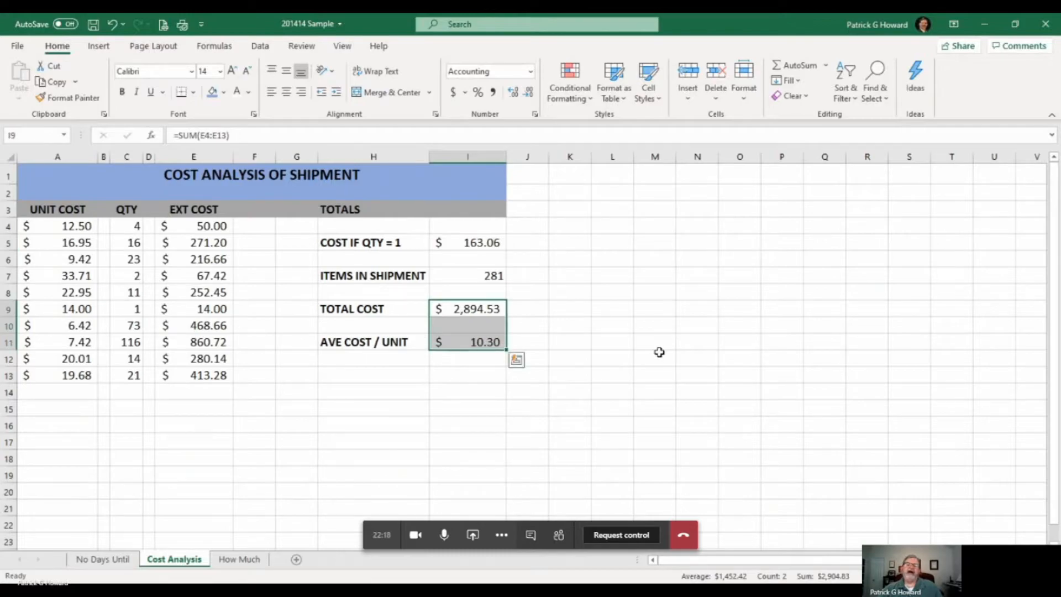
click(491, 275)
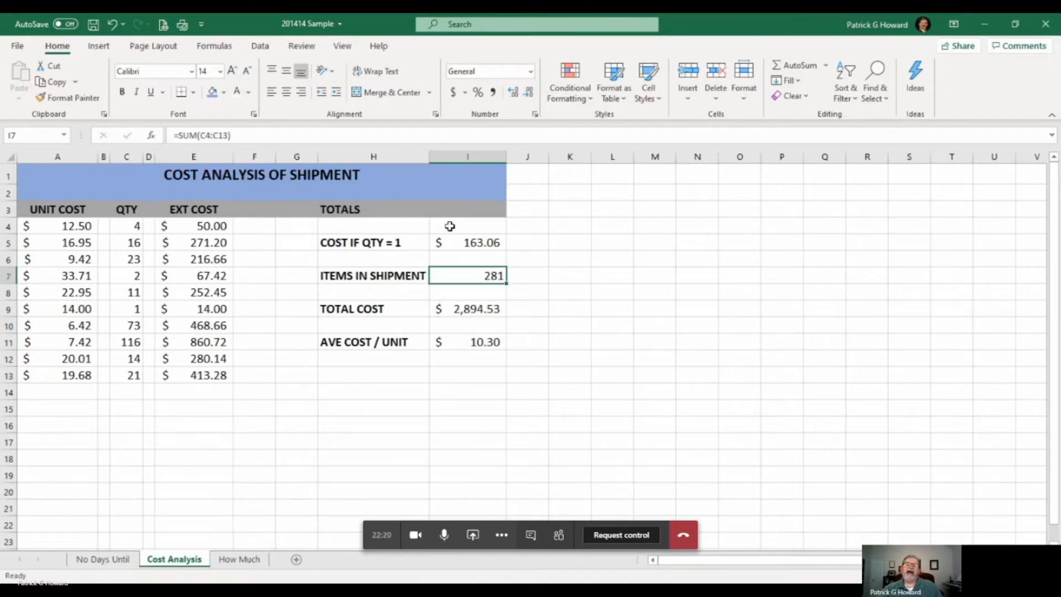
click(596, 437)
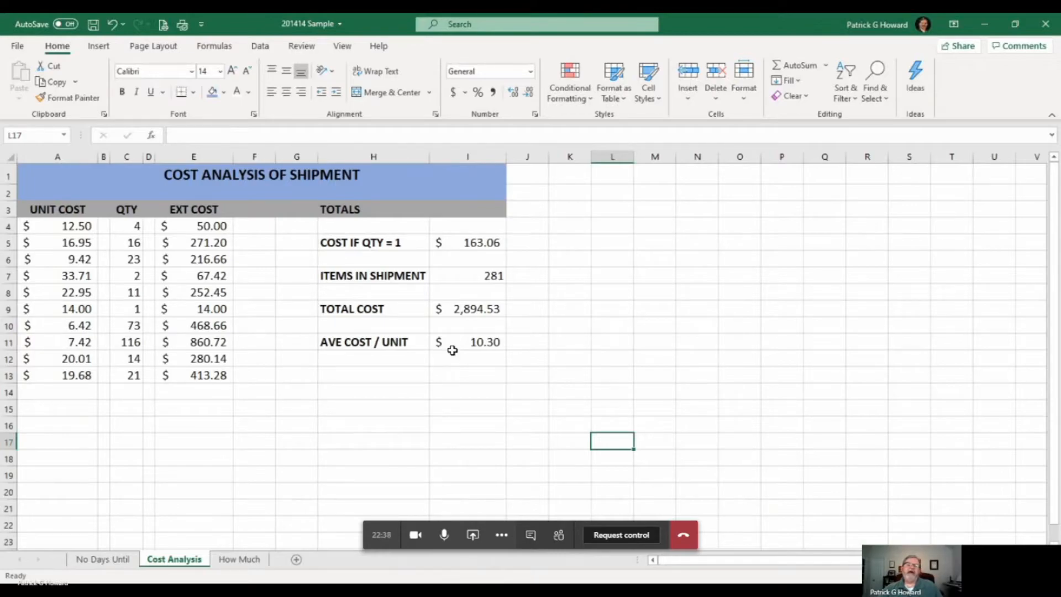
- Change the second item's unit cost in A5 to 12.00
click(79, 244)
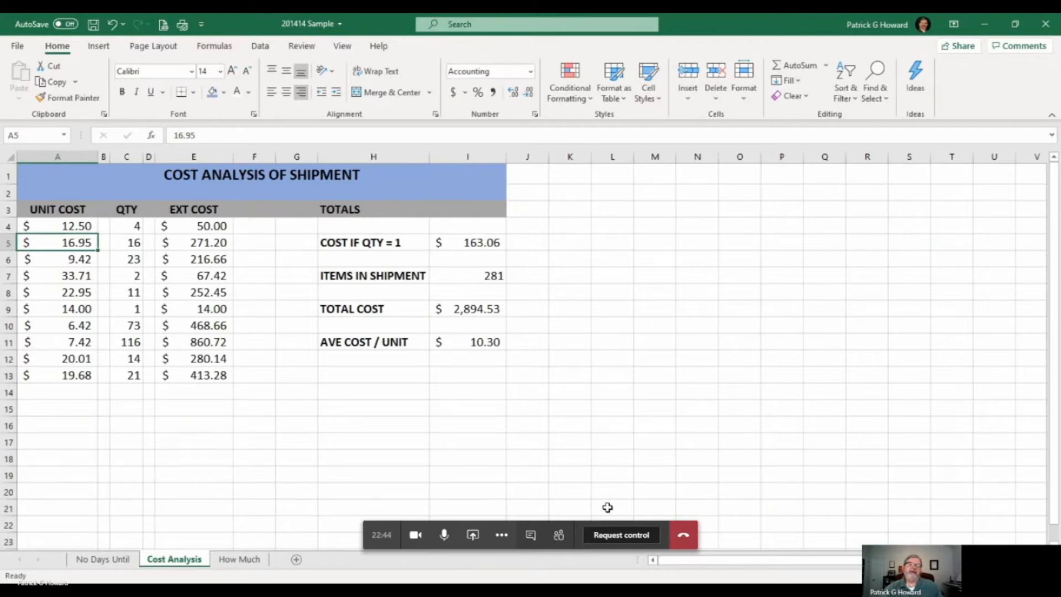
text(12.00)
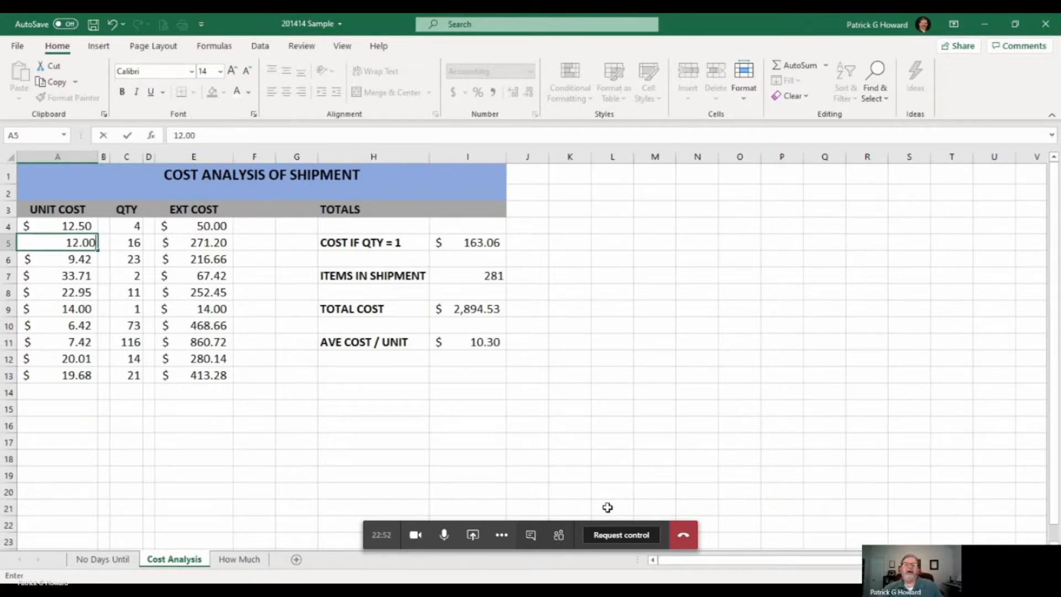
key(Return)
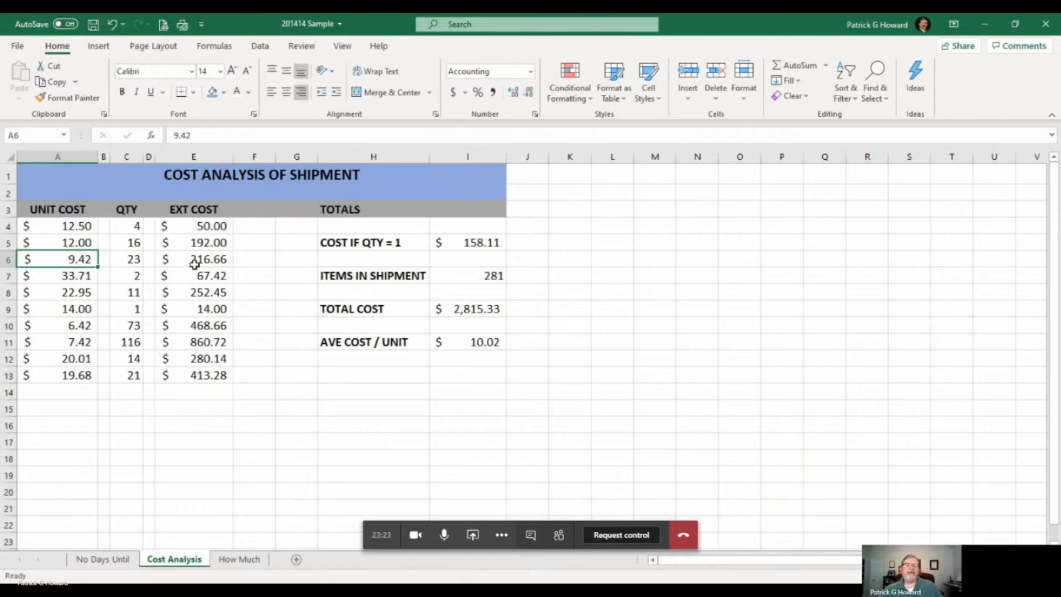
- Fill the extended cost formula from E4 down to E13 again
click(202, 228)
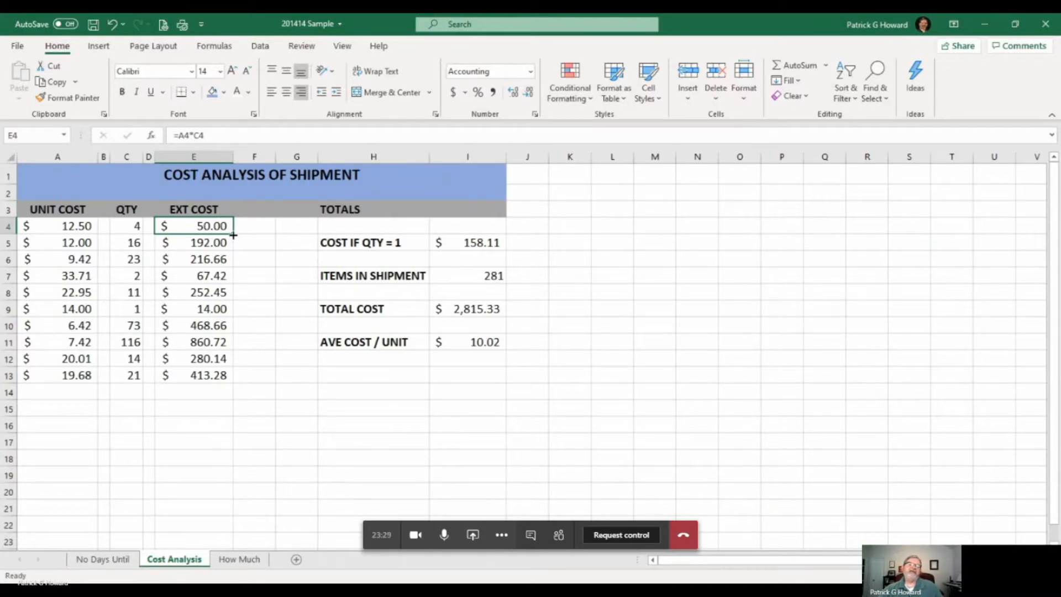
drag(234, 235, 231, 380)
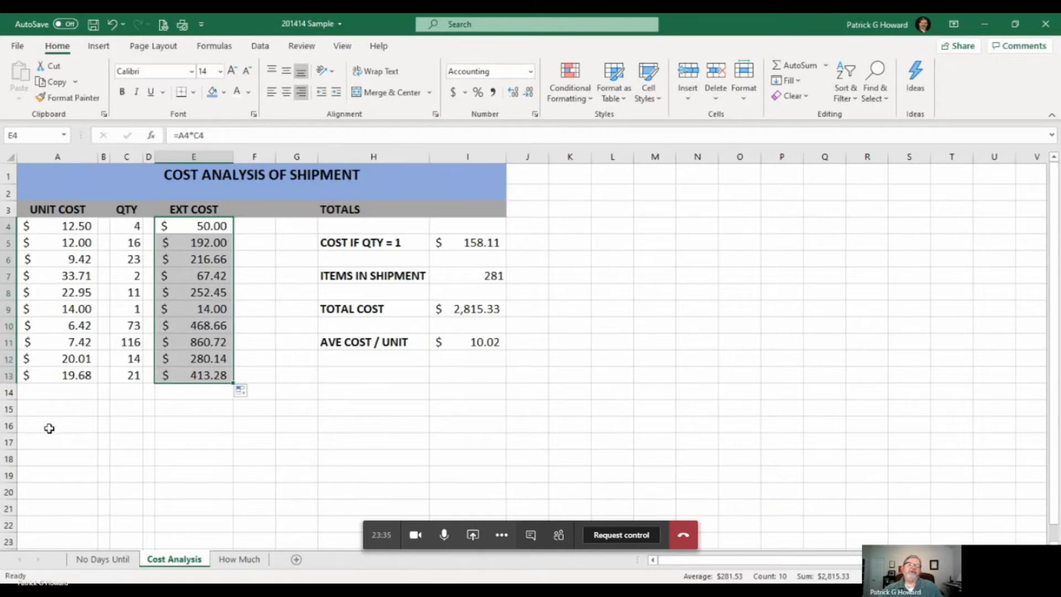
click(55, 408)
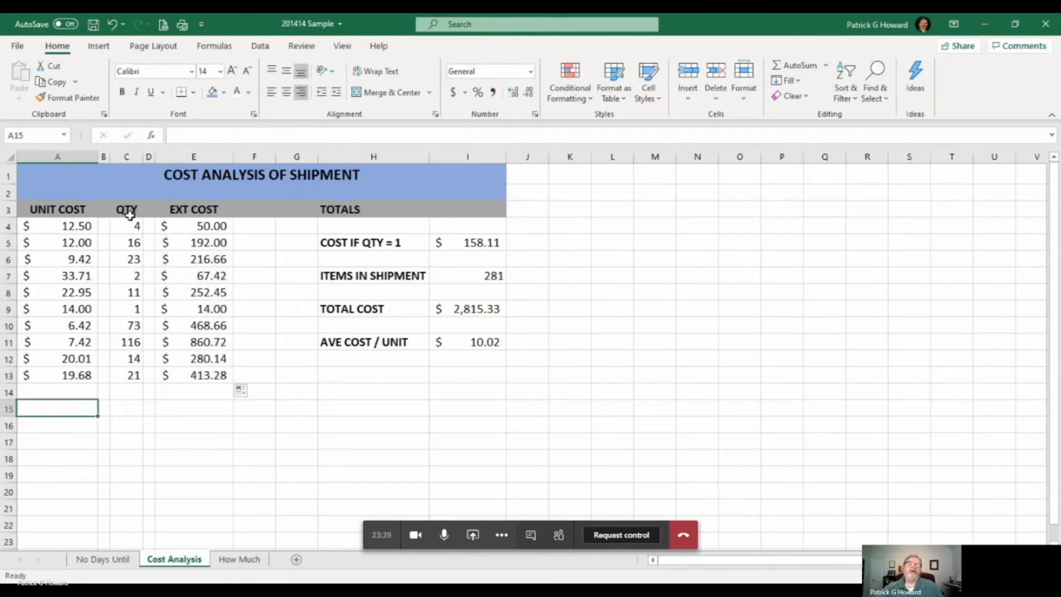
- Examine how the row references change in the EXT COST formulas from E4 downward
click(197, 230)
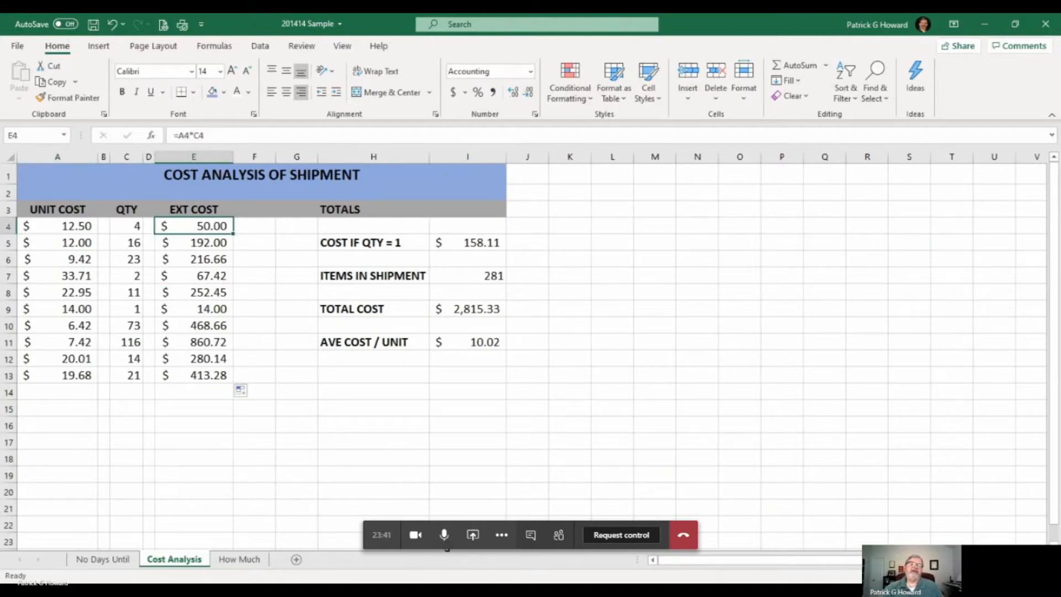
key(Down)
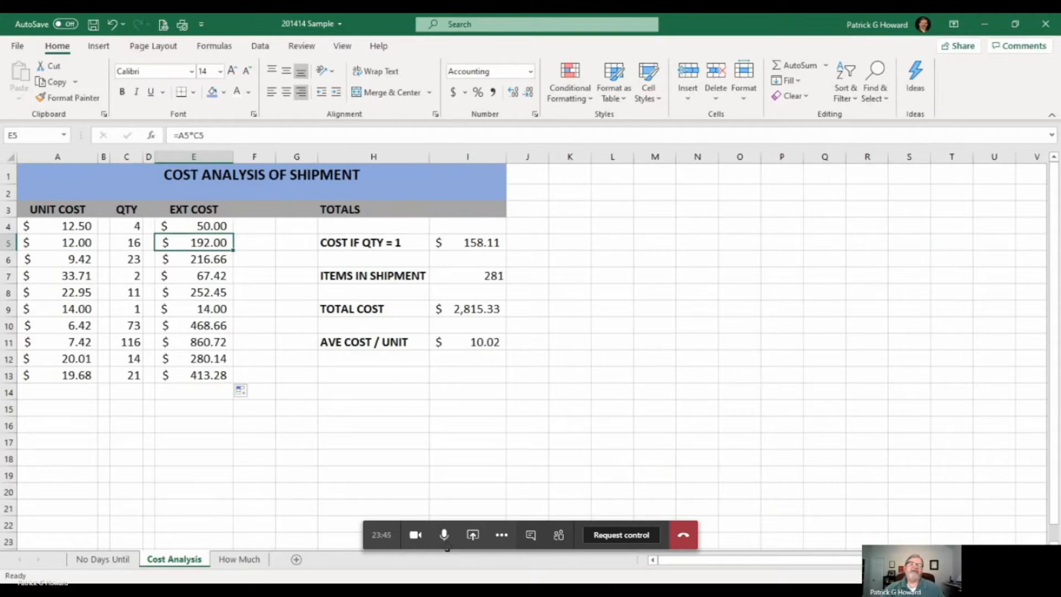
key(Down)
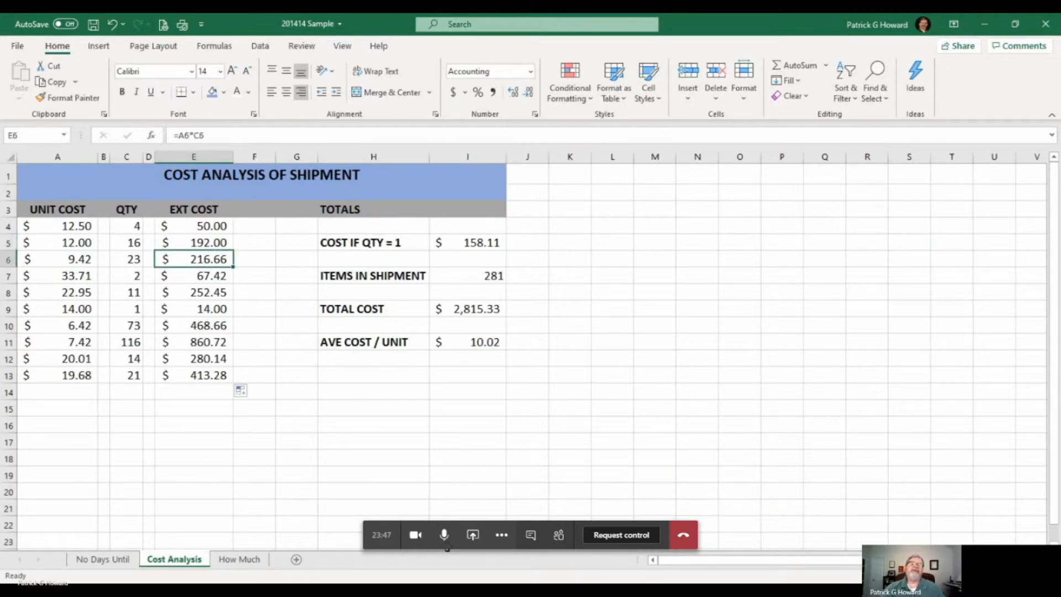
key(Down)
key(Down)
key(Down)
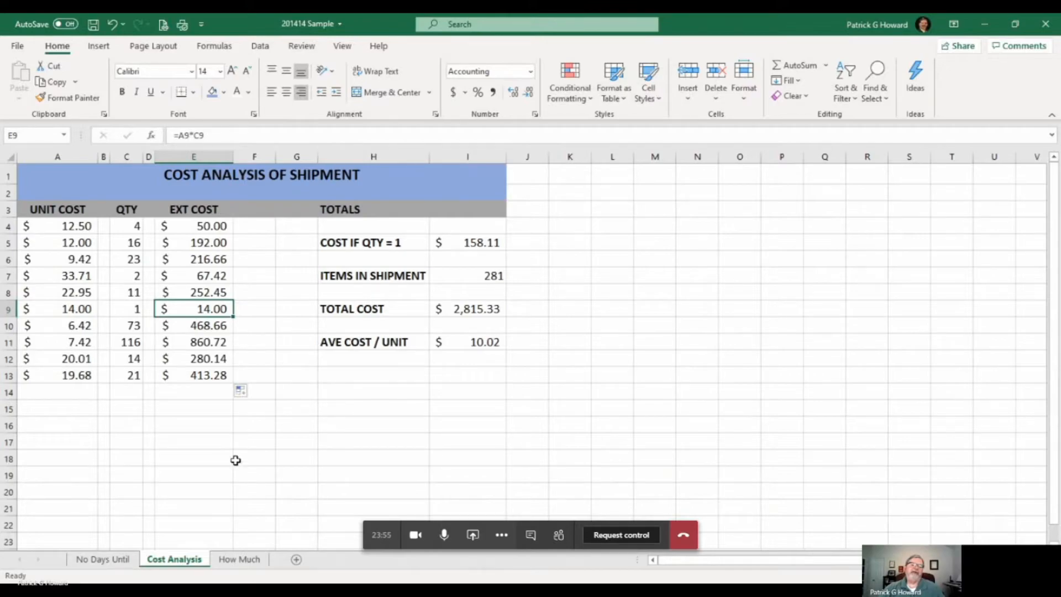
click(175, 414)
click(192, 377)
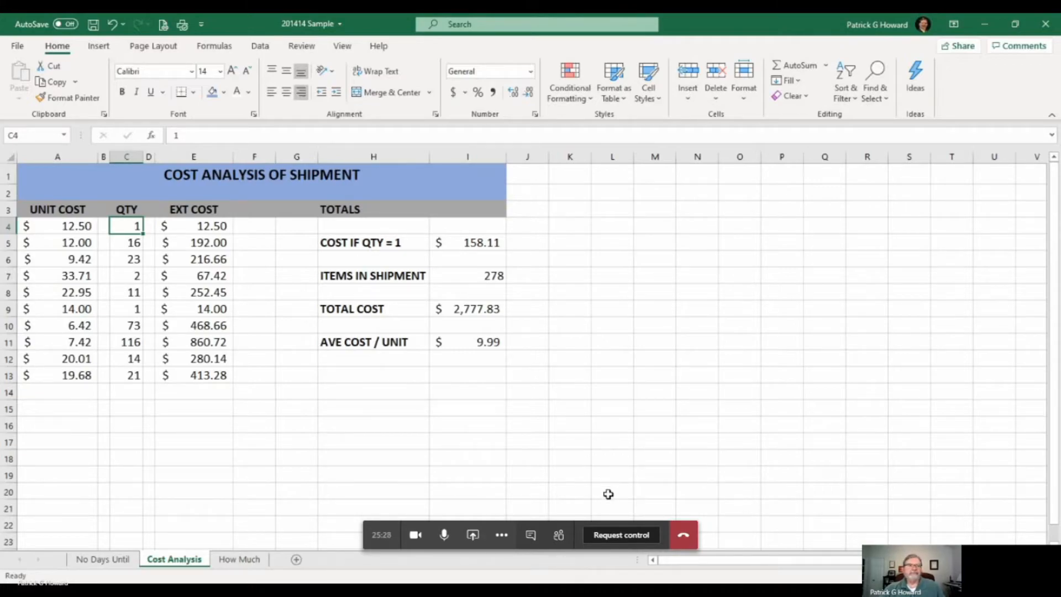
- Widen the empty column K on the Cost Analysis sheet
drag(591, 160, 695, 172)
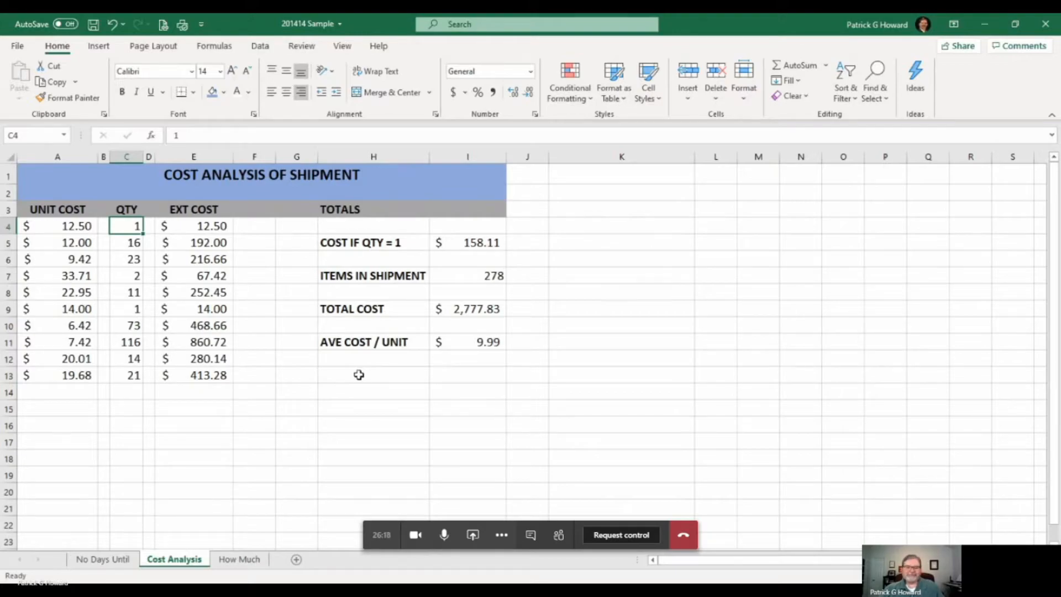
- Open the How Much sheet and clear the stray board length label from E22
click(250, 559)
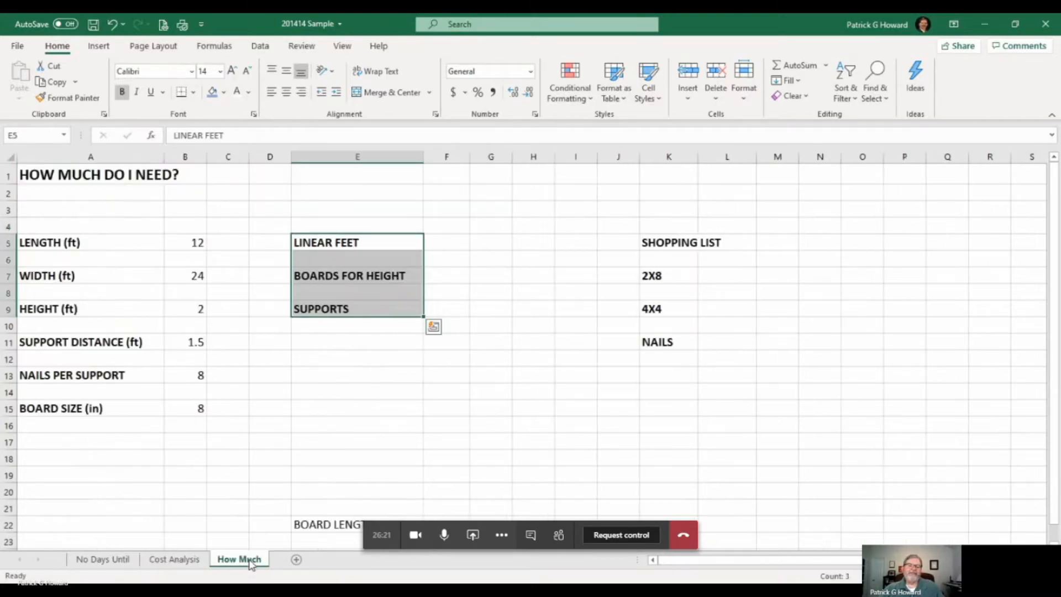
click(439, 445)
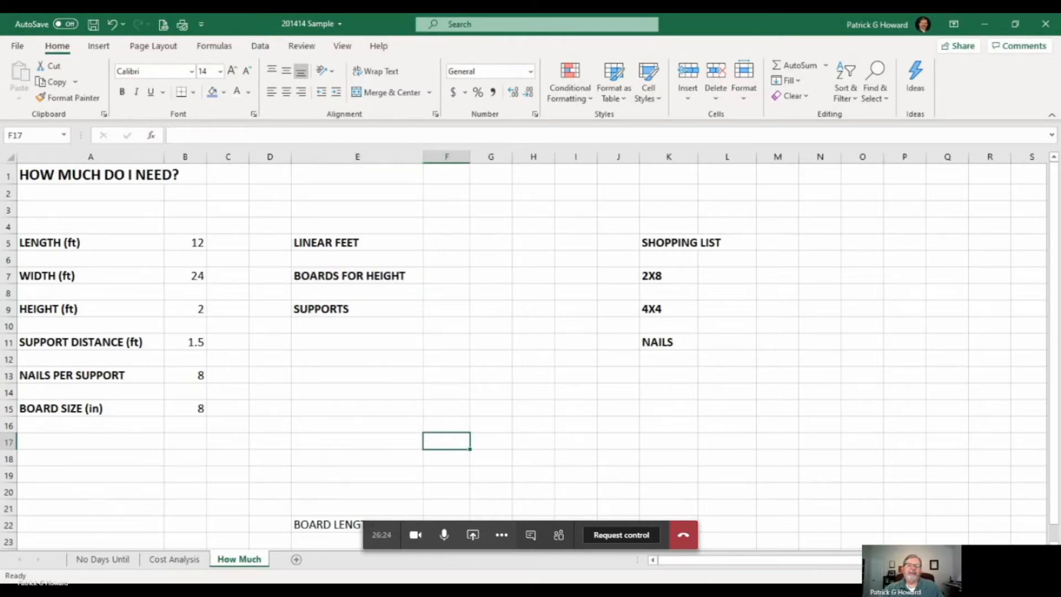
click(337, 524)
key(Delete)
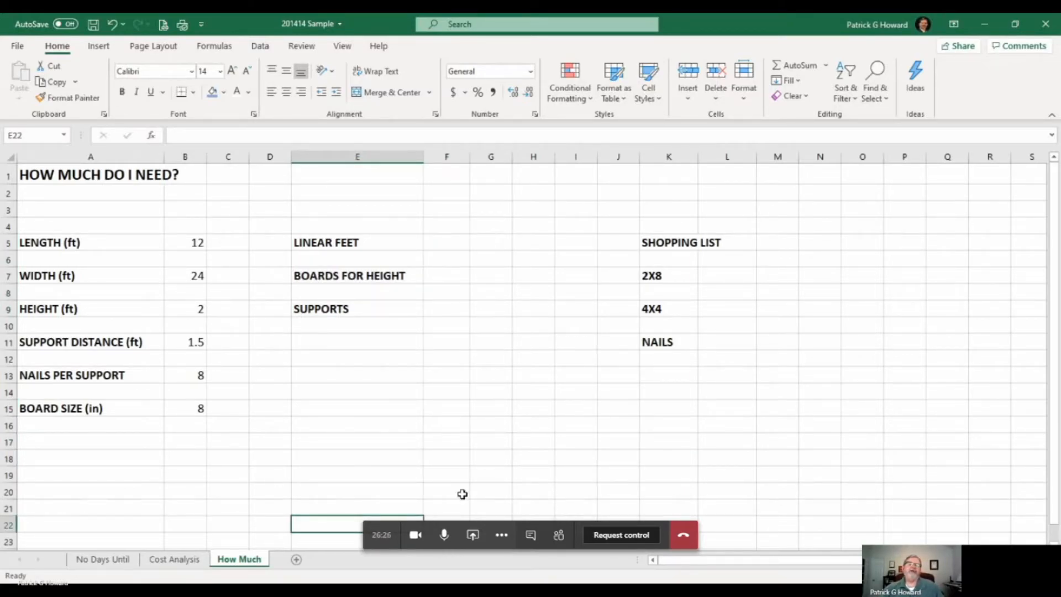
click(90, 442)
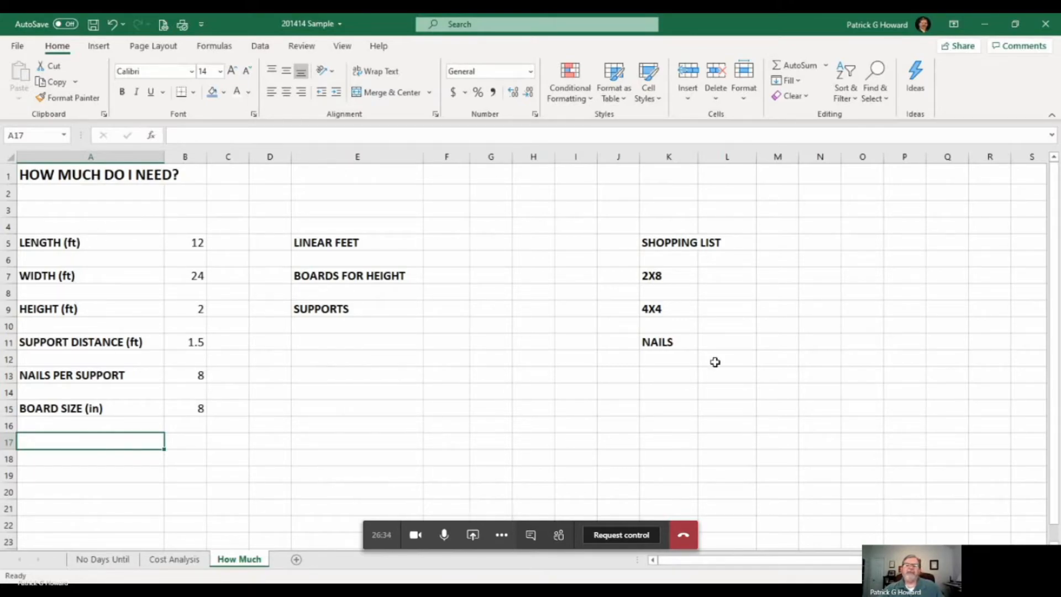
click(443, 158)
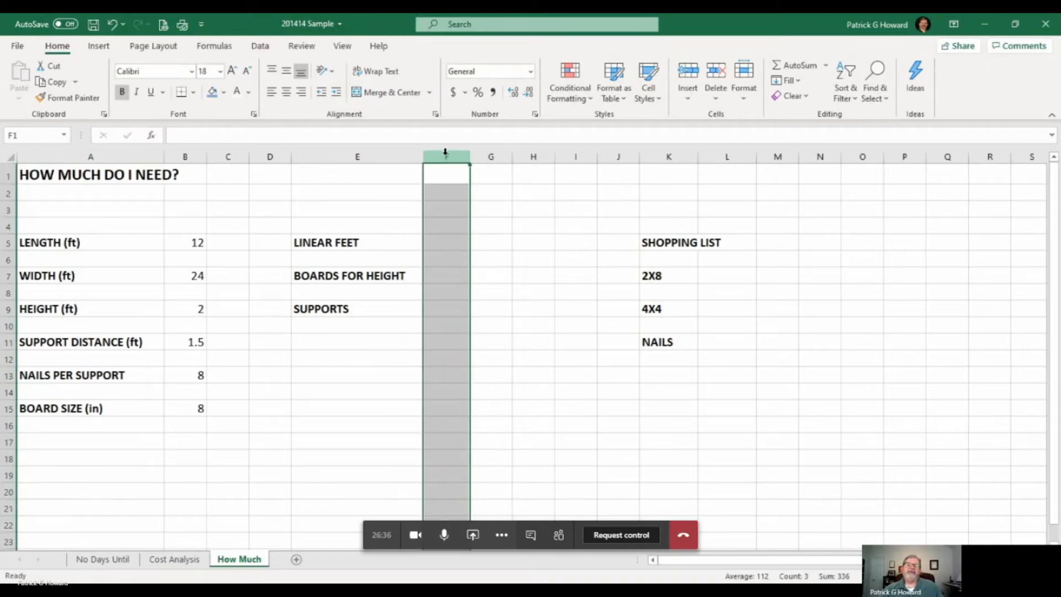
click(249, 93)
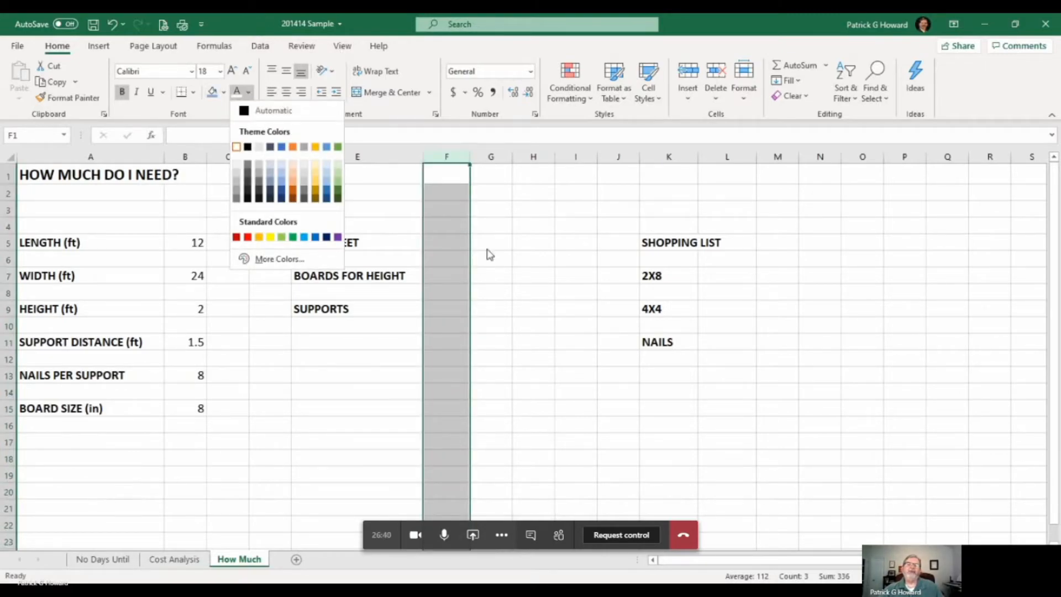
click(545, 463)
click(285, 454)
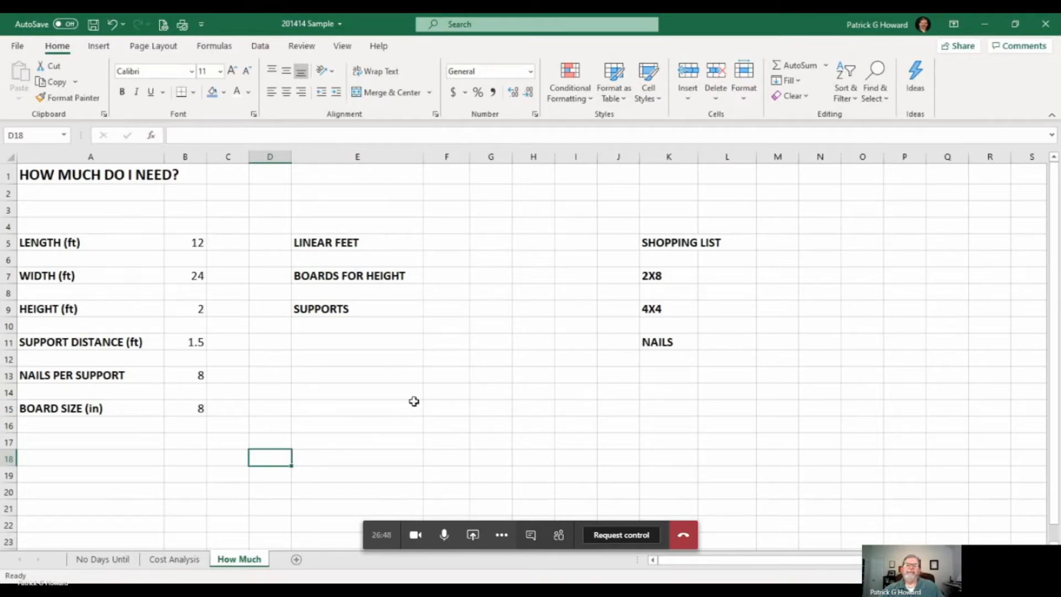
- Reveal the hidden results in columns F and L, and review the support distance, nails and board size inputs in column B
click(446, 158)
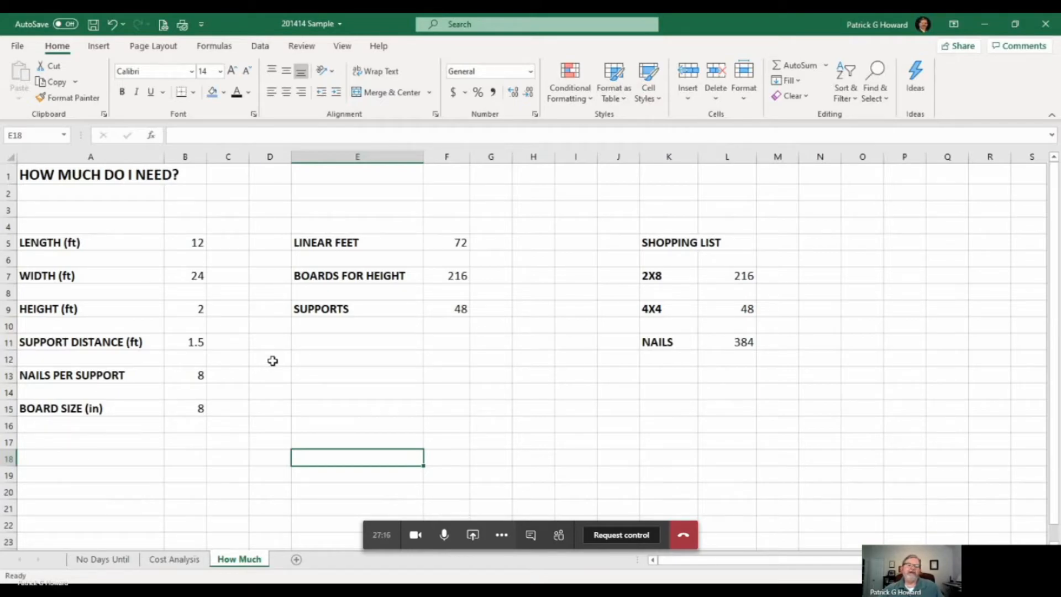
click(179, 344)
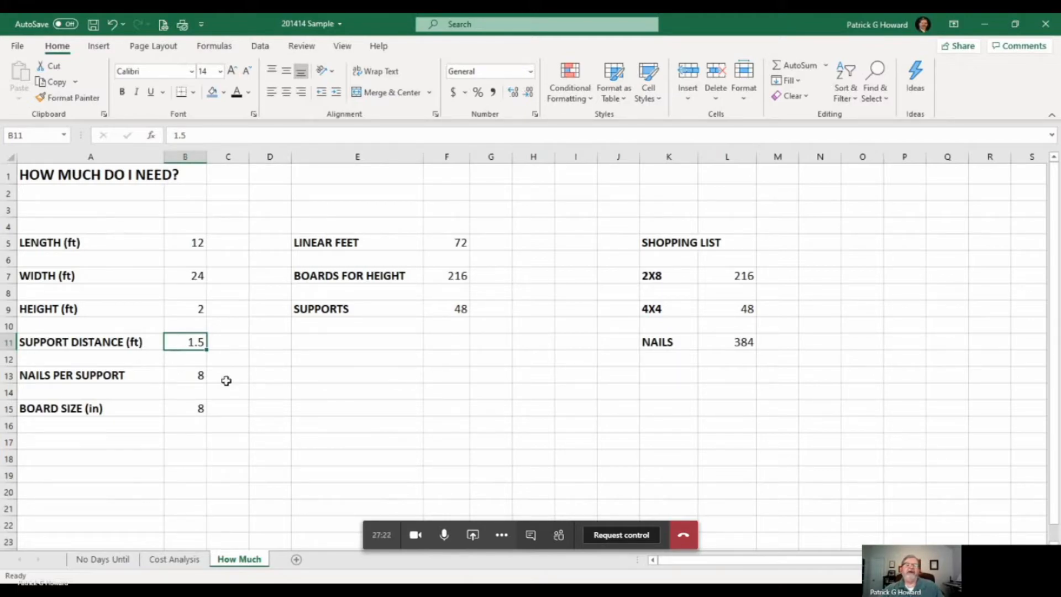
click(194, 375)
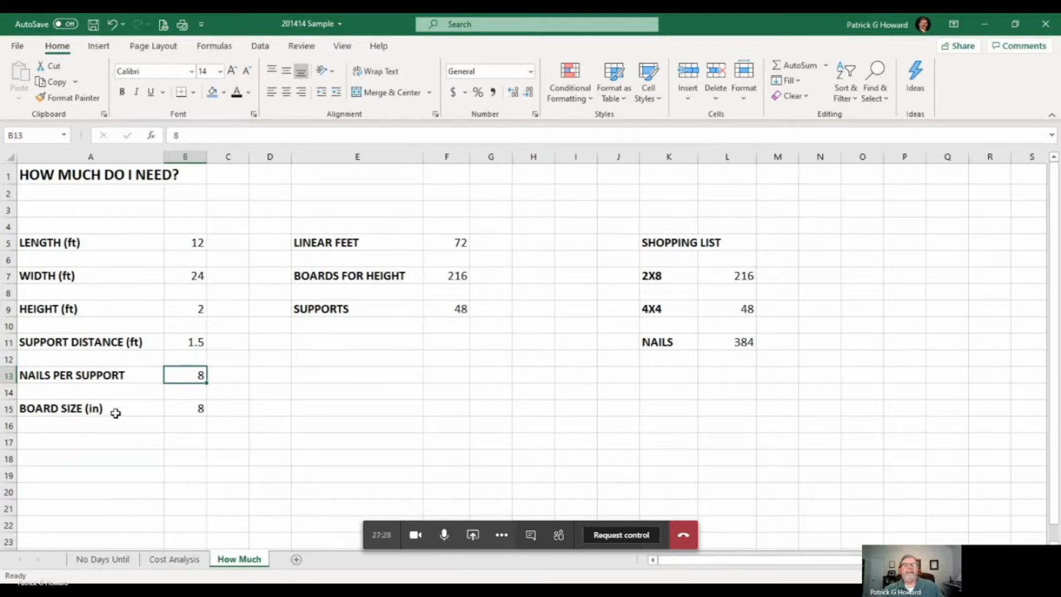
click(176, 409)
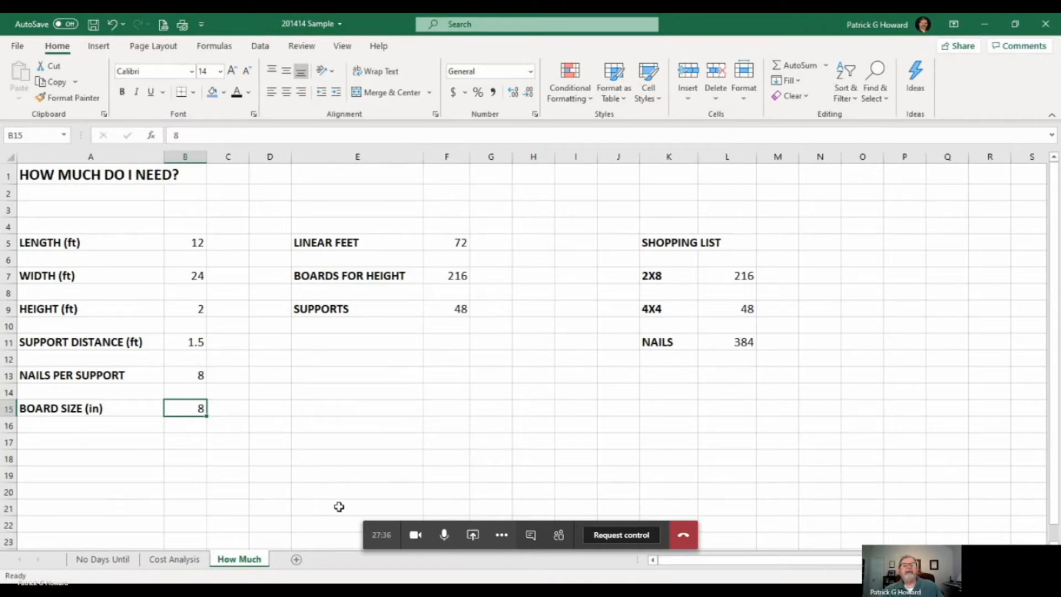
- Examine how the LINEAR FEET formula in F5 uses the length in B5 and the width in B7
click(443, 243)
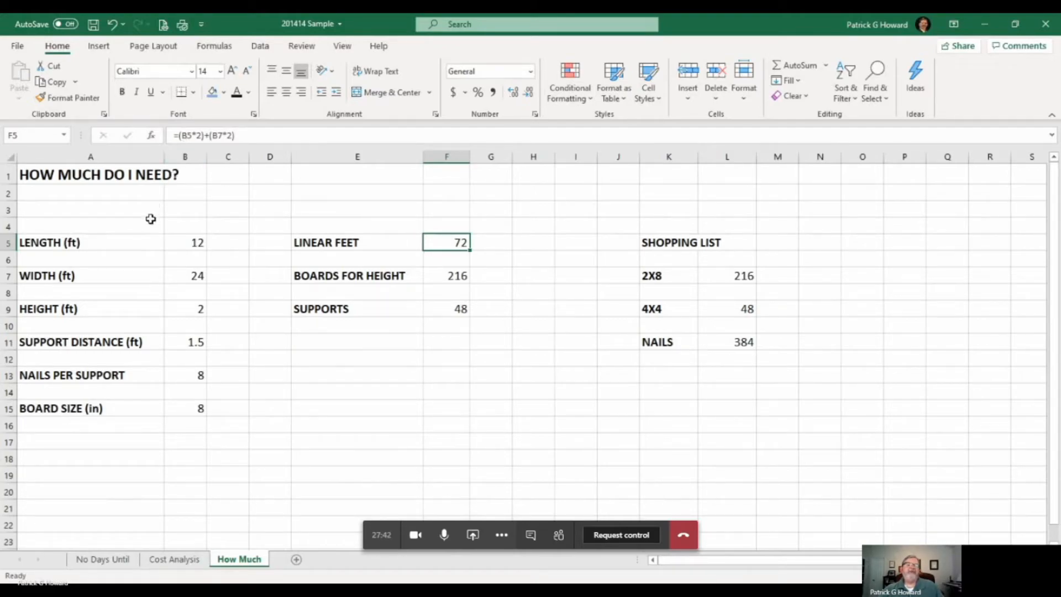
click(188, 245)
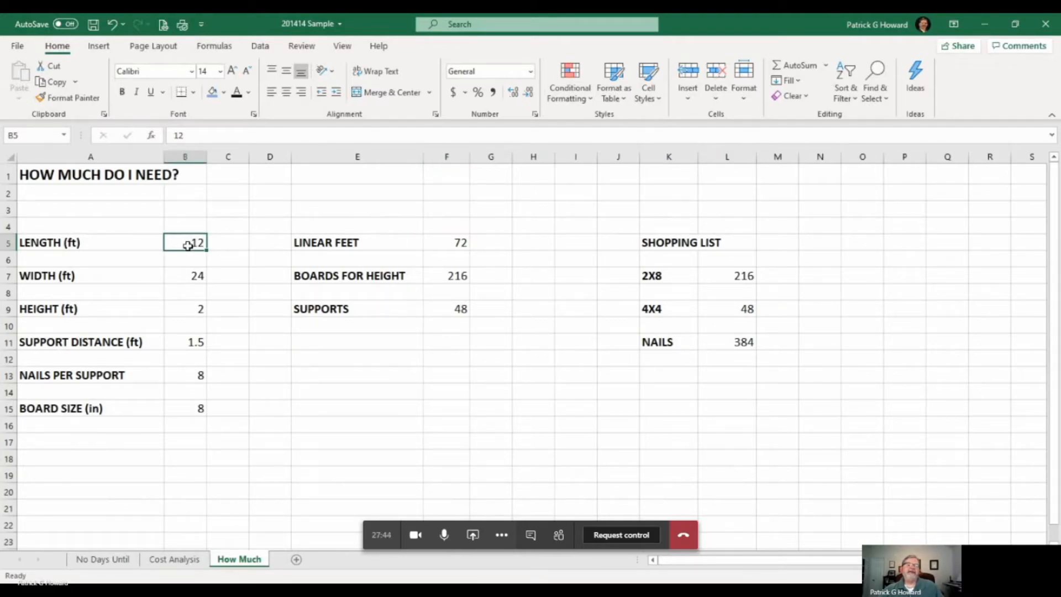
click(436, 241)
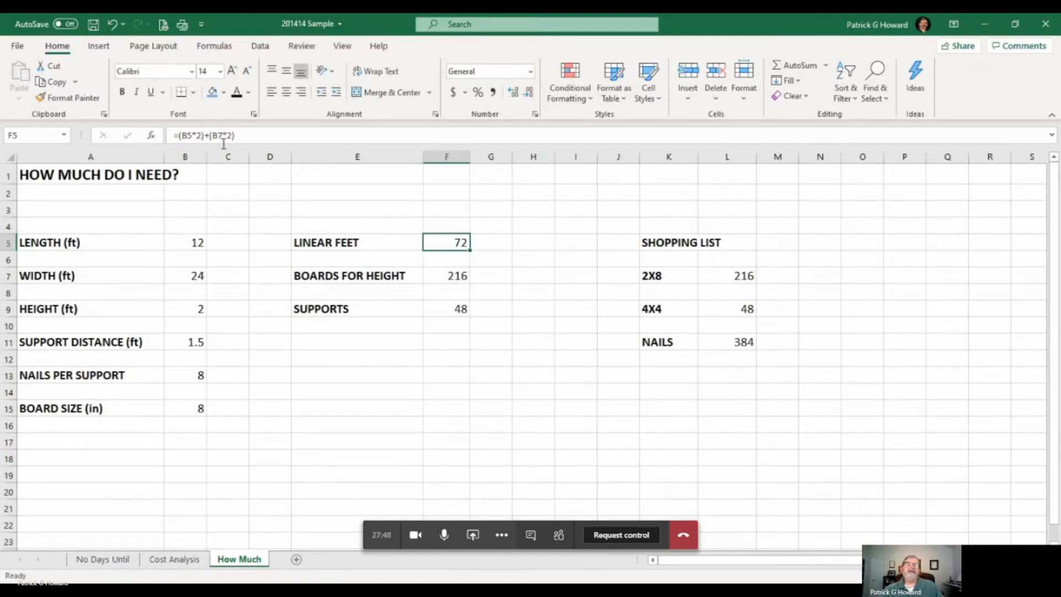
click(188, 272)
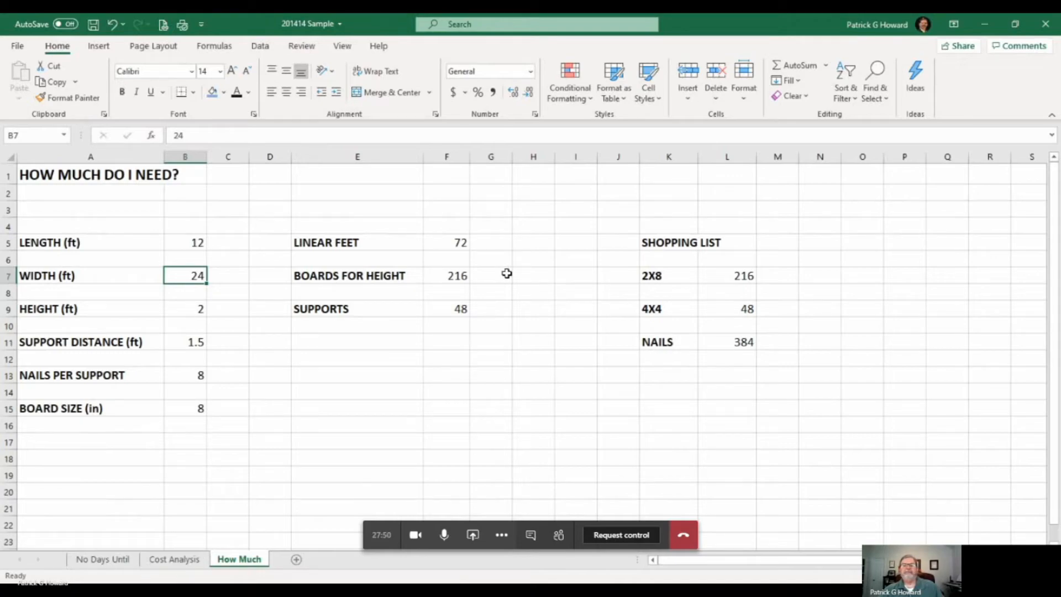
click(449, 244)
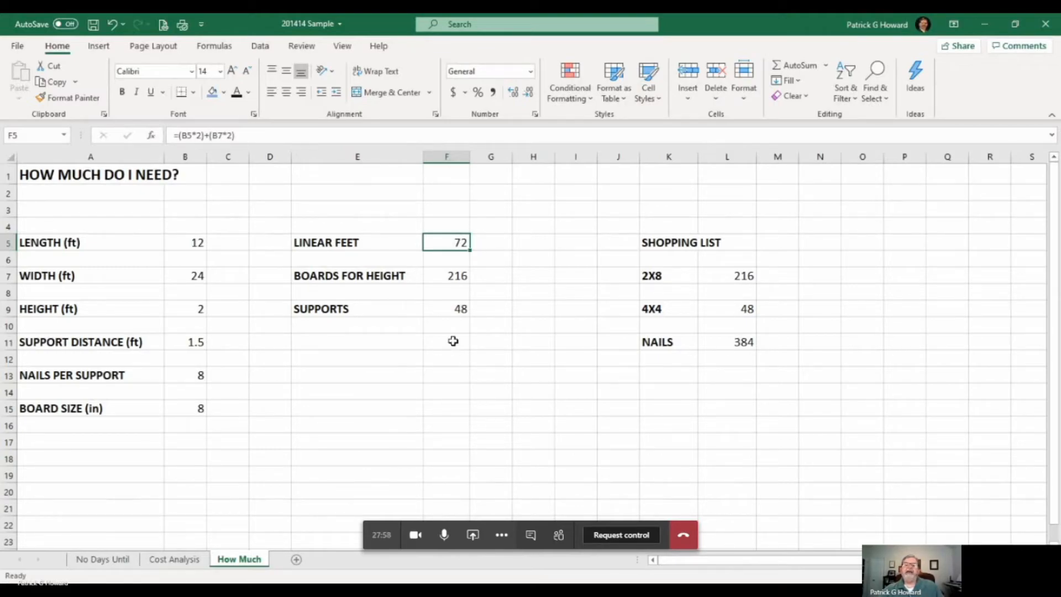
- Examine how the BOARDS FOR HEIGHT formula in F7 draws on the linear feet and the board size in B15
click(455, 281)
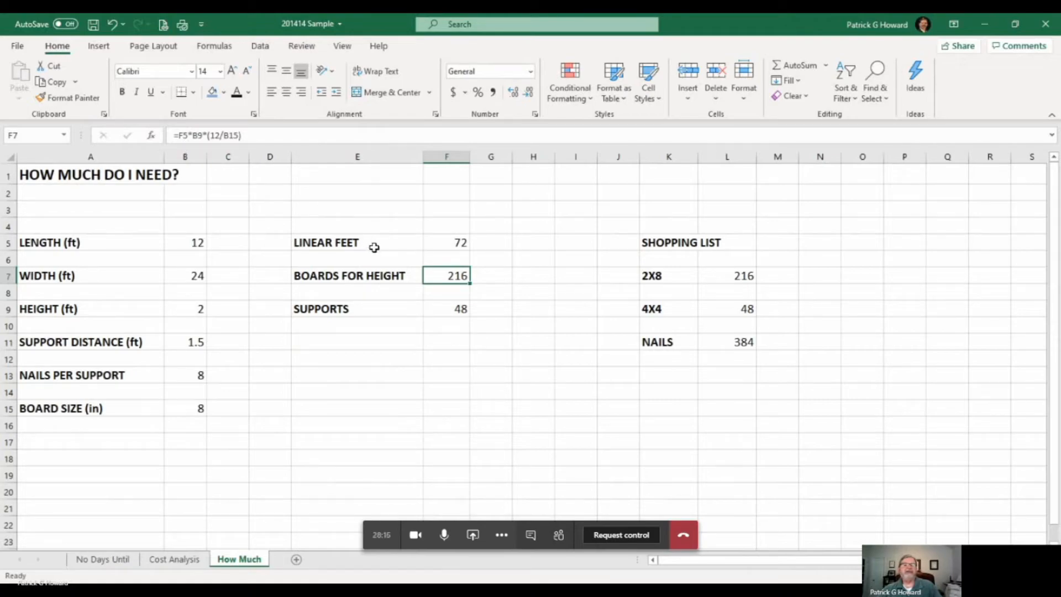
click(450, 245)
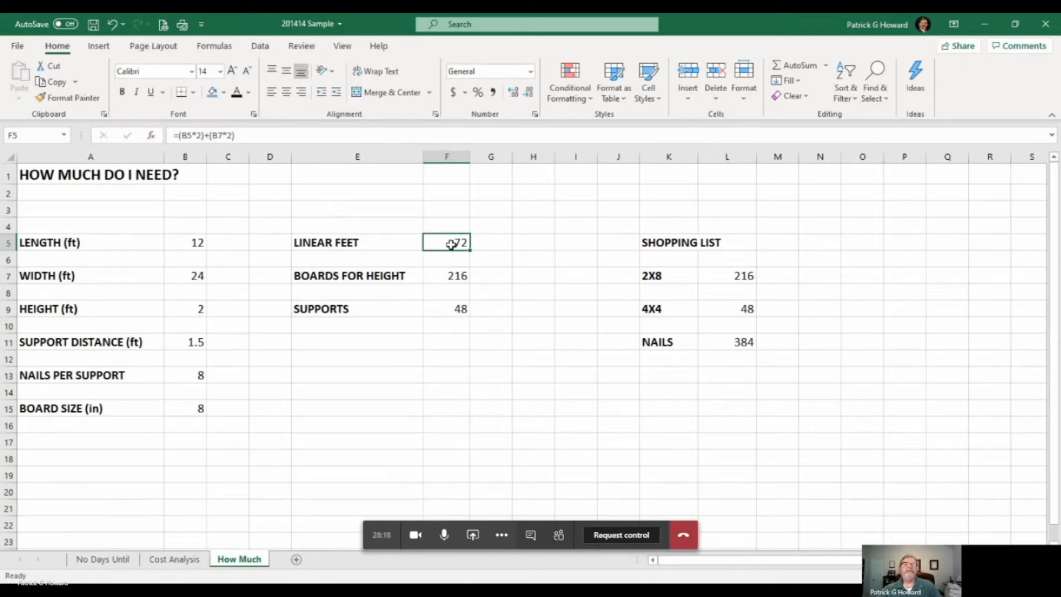
click(456, 274)
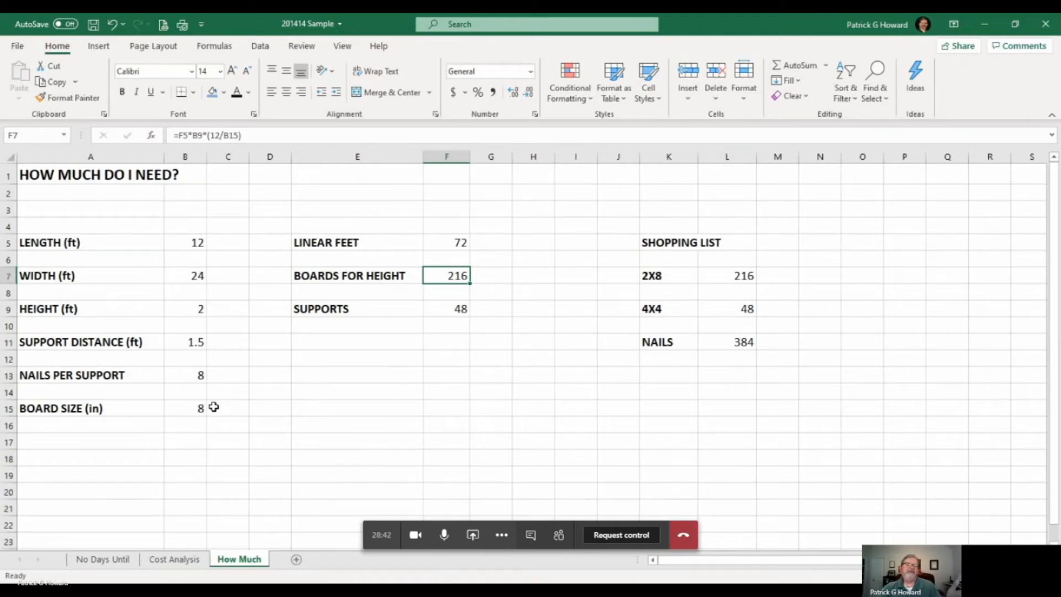
click(197, 409)
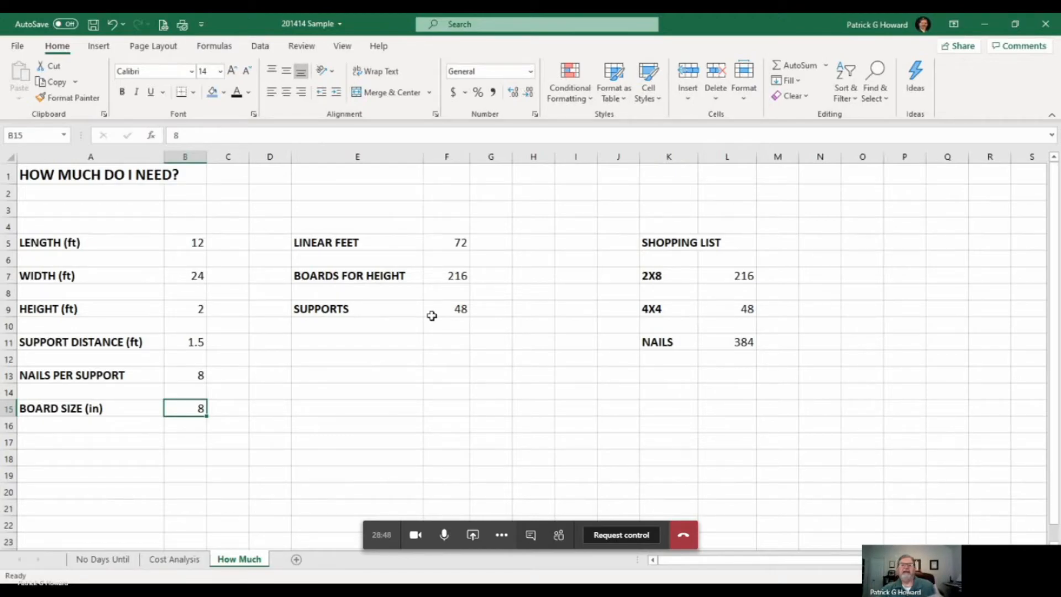
click(439, 242)
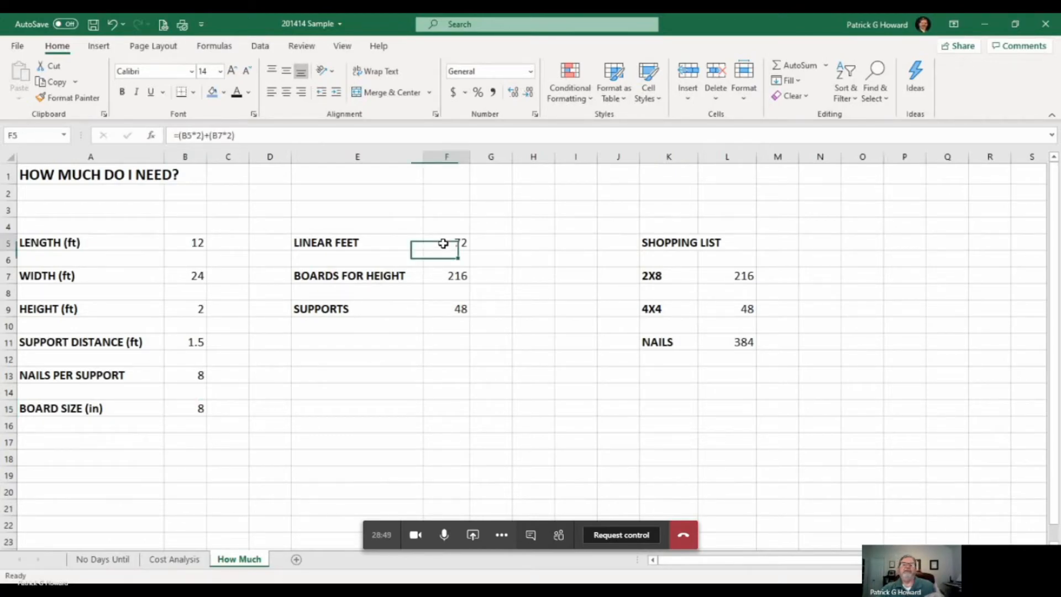
click(458, 281)
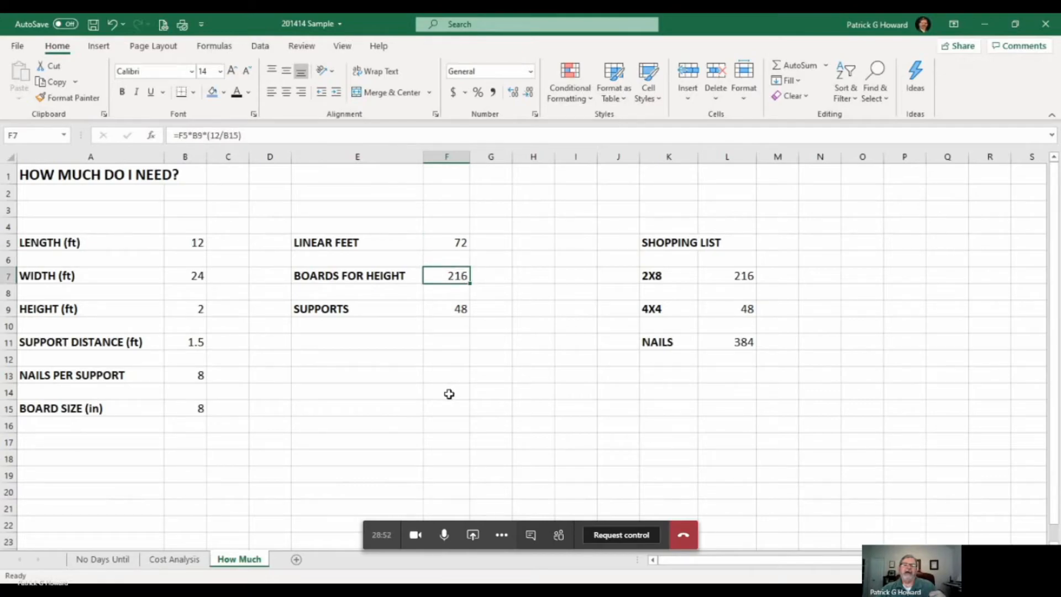
- Try a board size of 12 inches in B15, and set it back to 8
click(181, 413)
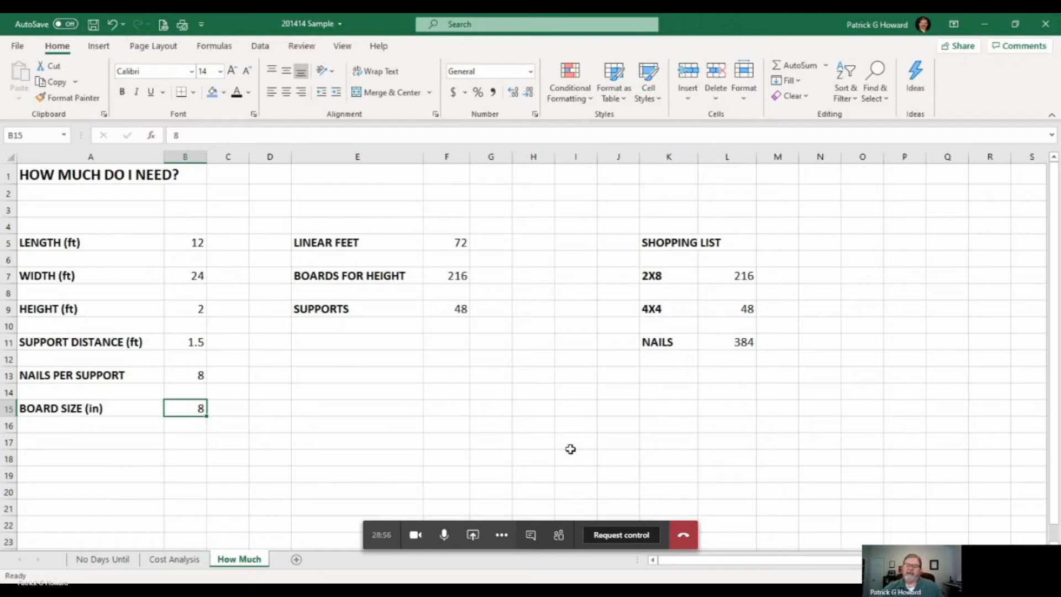
text(12)
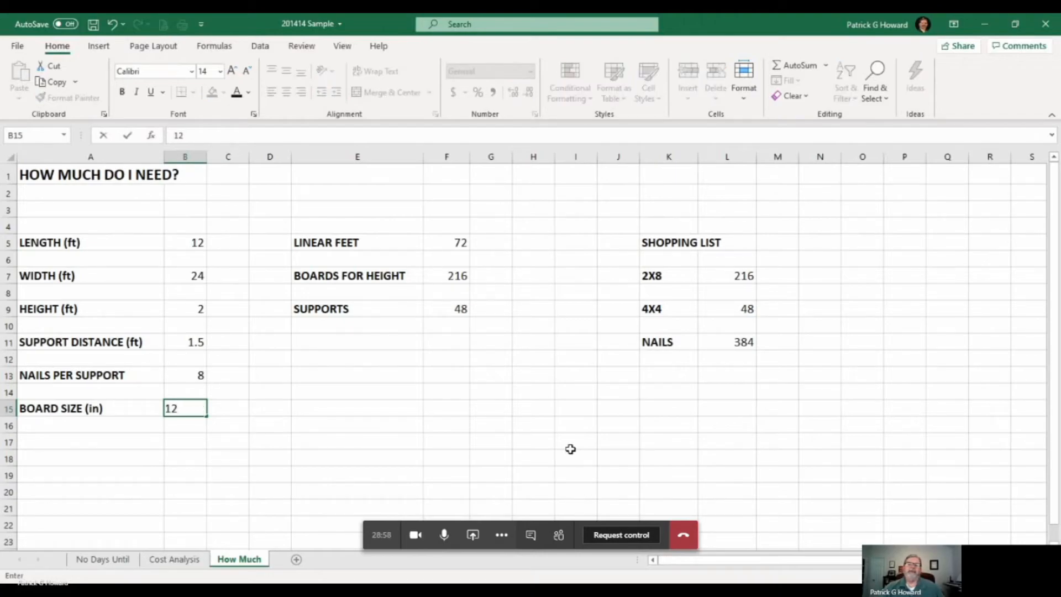
key(Return)
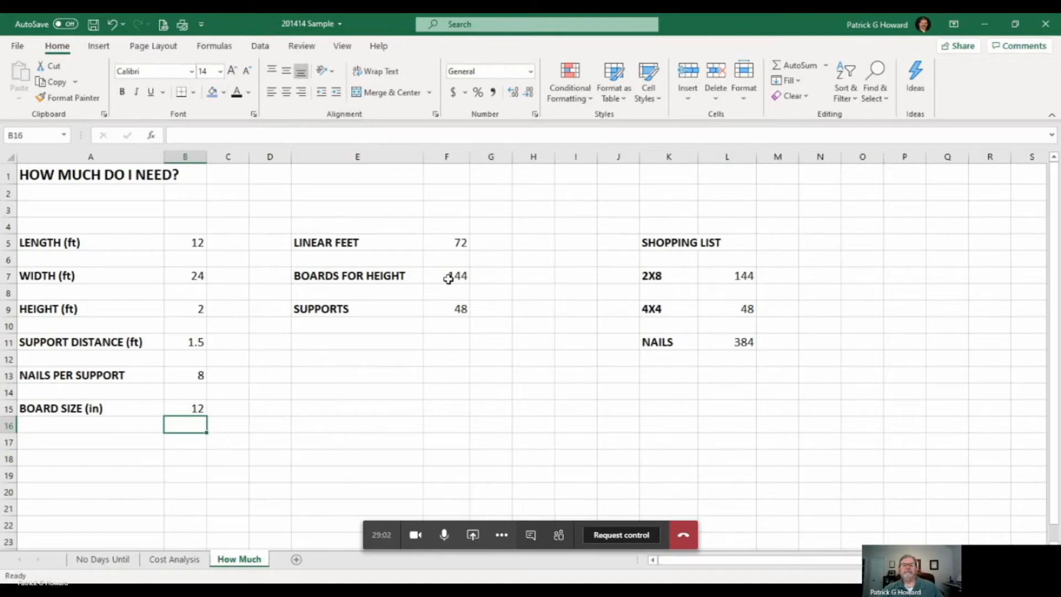
key(Up)
text(8)
key(Return)
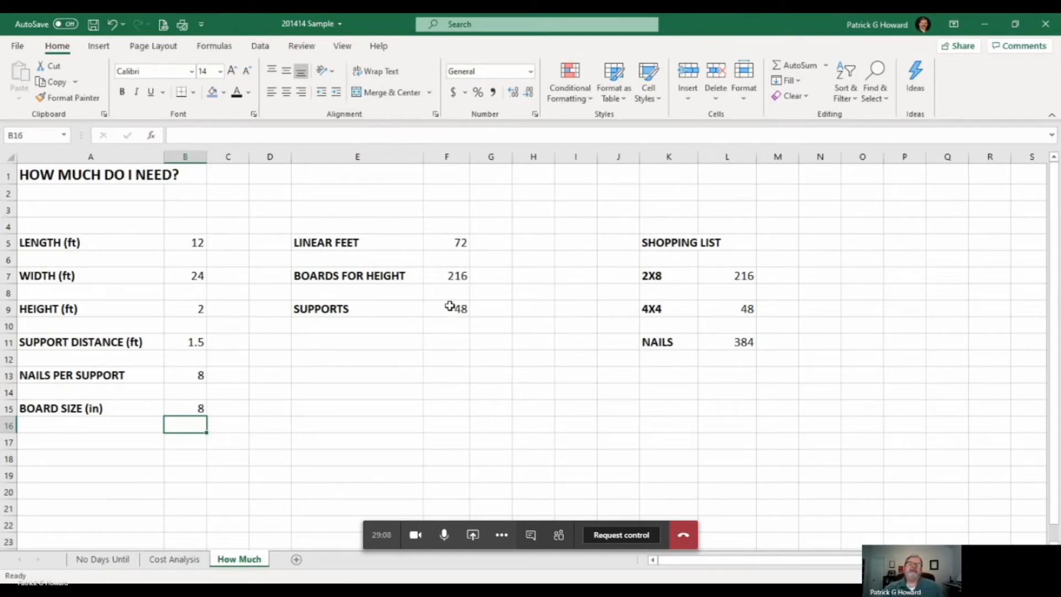
- Examine how the SUPPORTS formula in F9 uses the support distance in B11
click(179, 342)
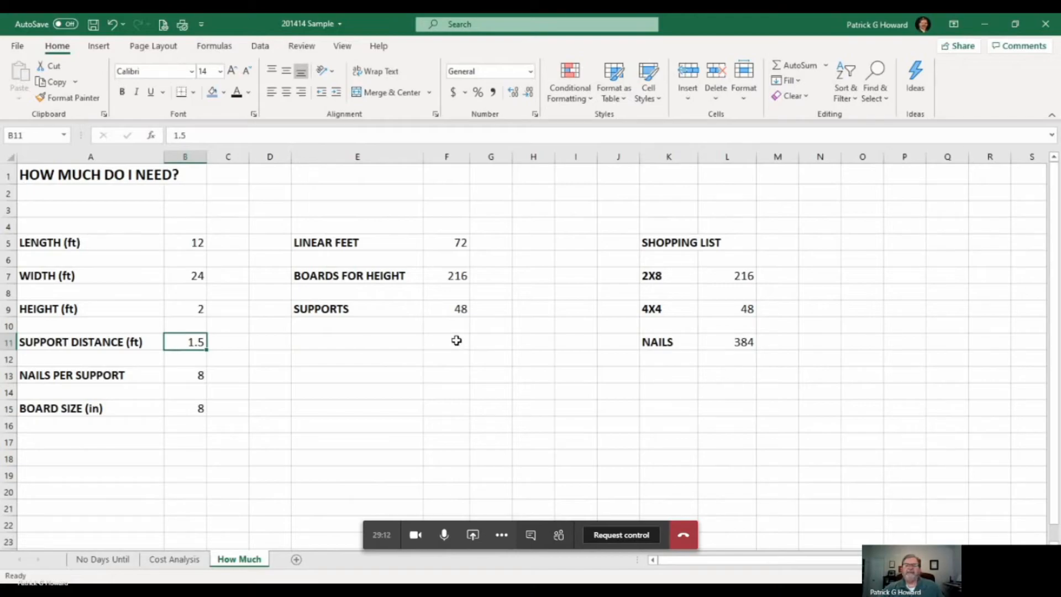
click(458, 311)
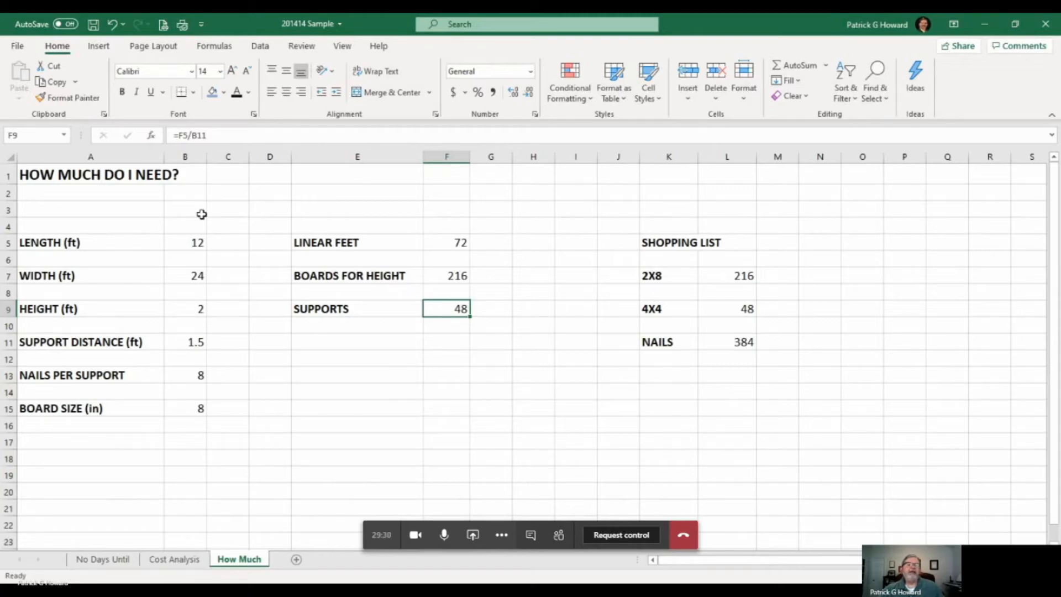
click(195, 343)
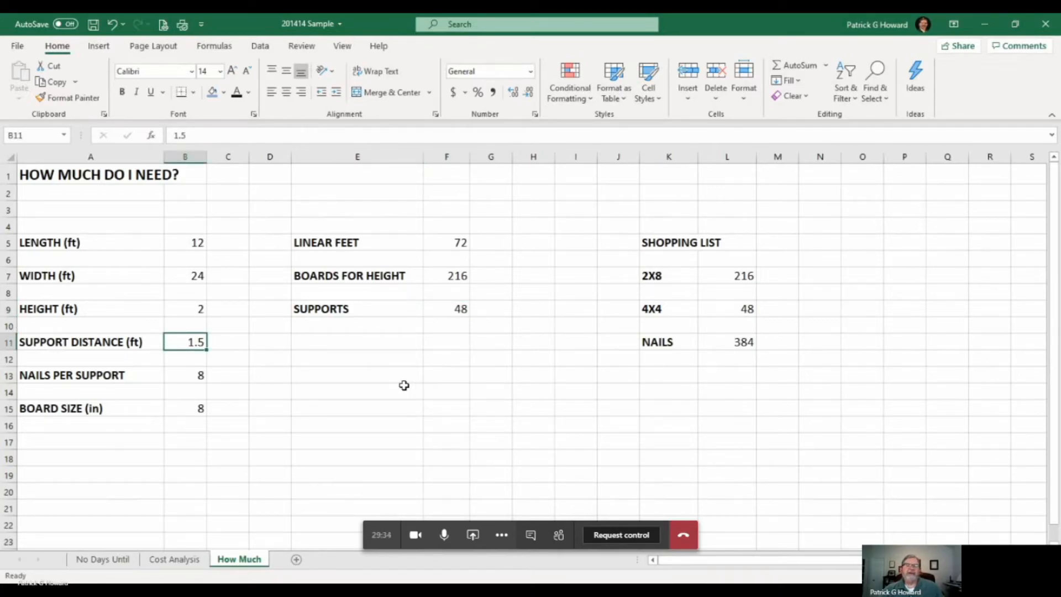
click(457, 307)
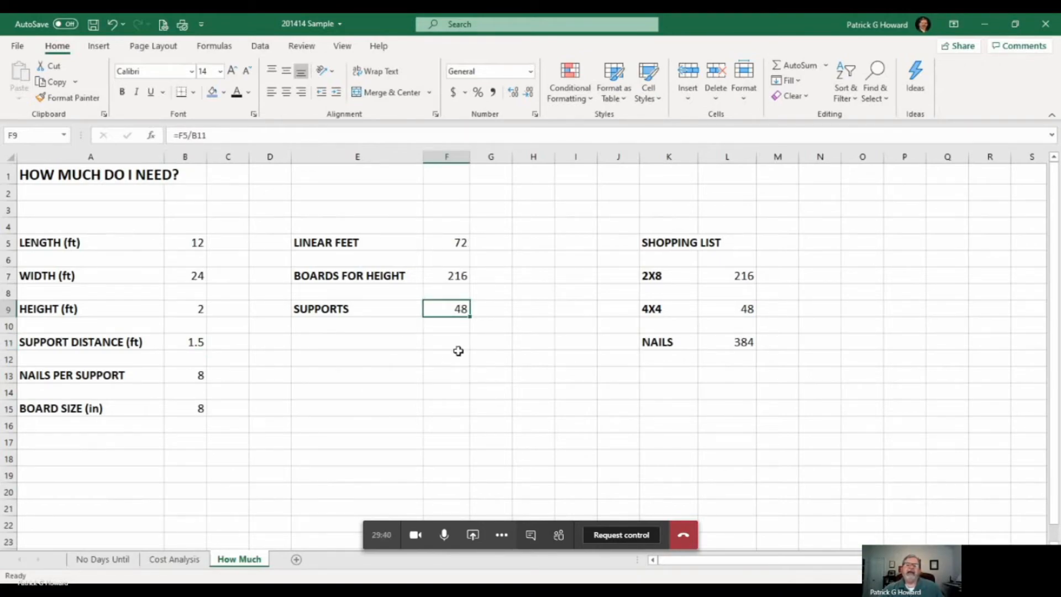
- Examine the shopping list formulas for 2X8, 4X4 and NAILS, comparing the board and support entries with their source cells F7 and F9
click(742, 278)
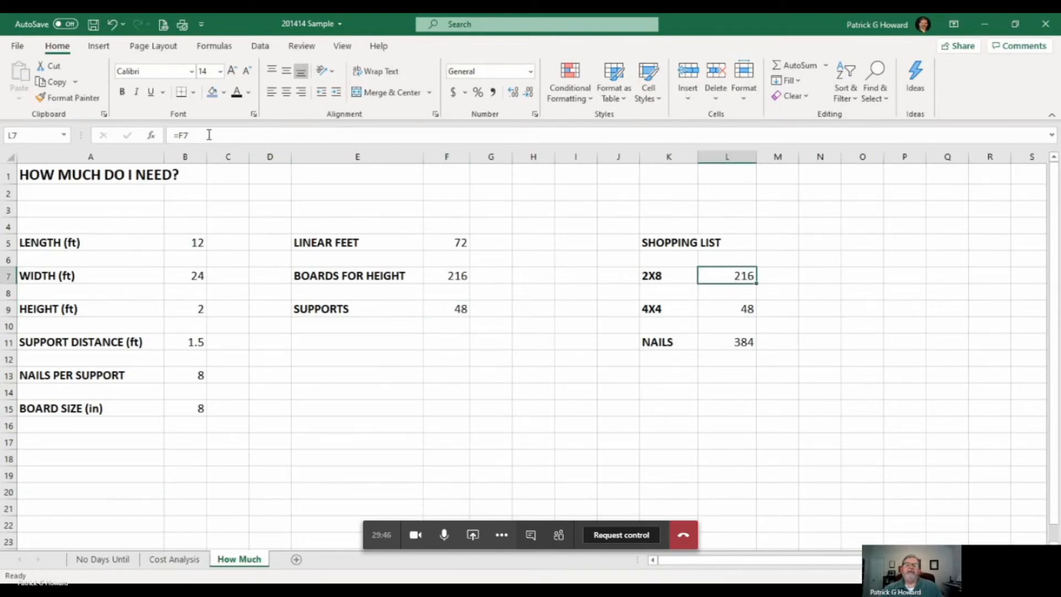
click(445, 276)
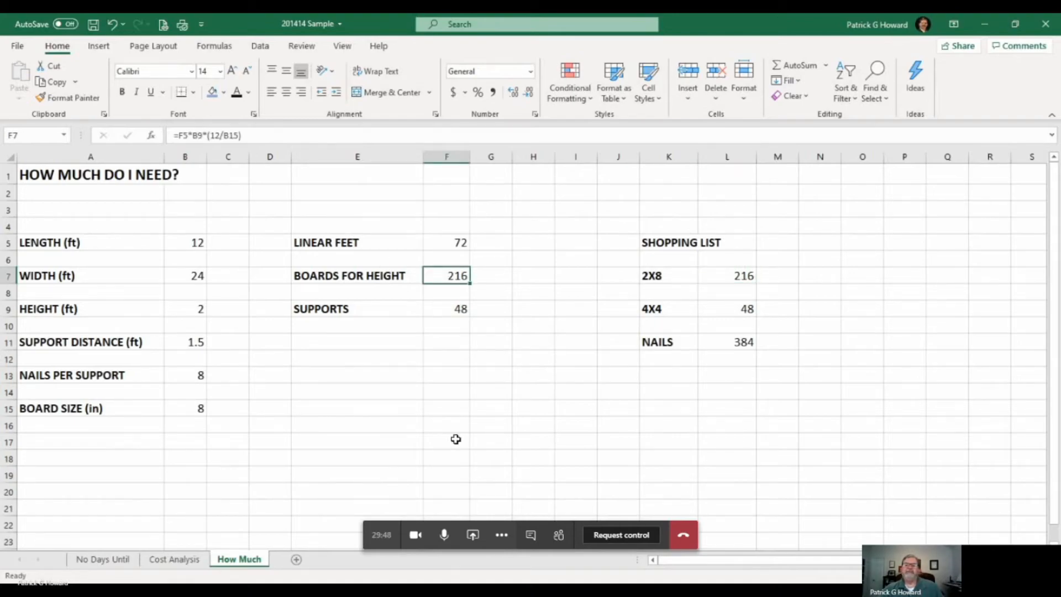
click(724, 278)
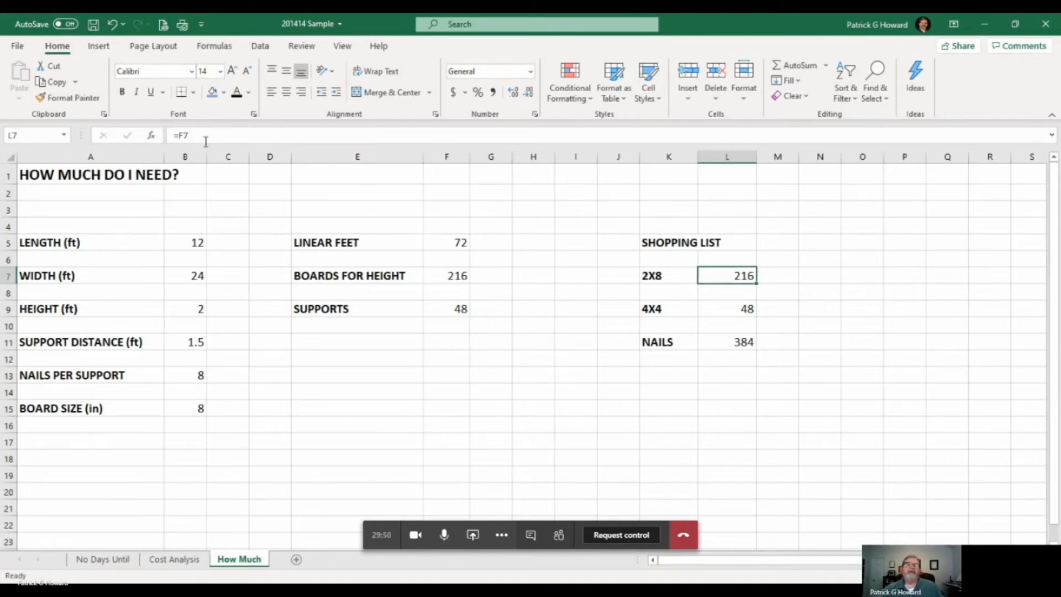
click(445, 275)
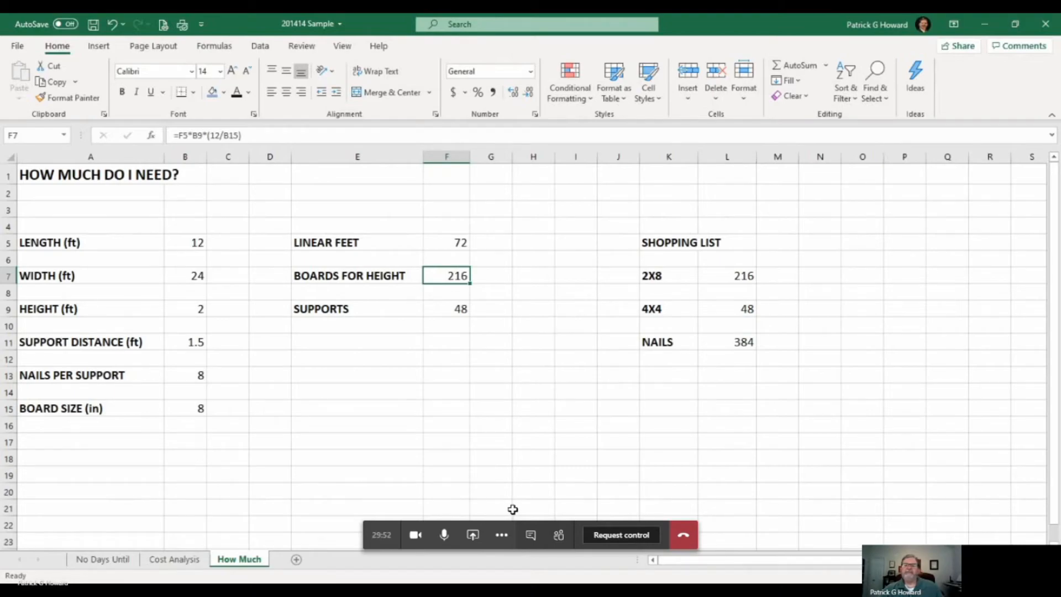
click(744, 310)
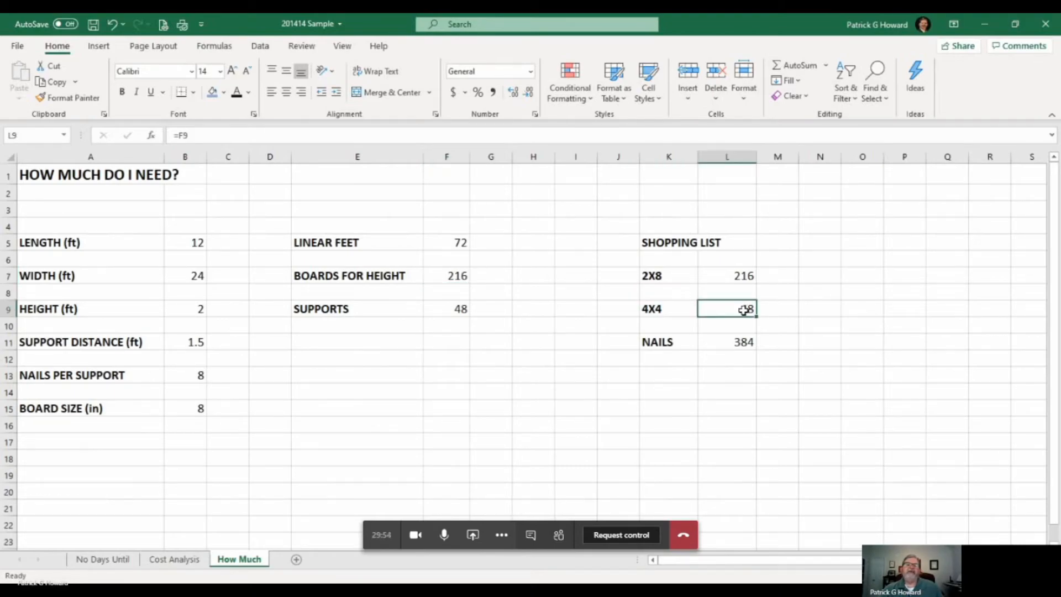
click(448, 309)
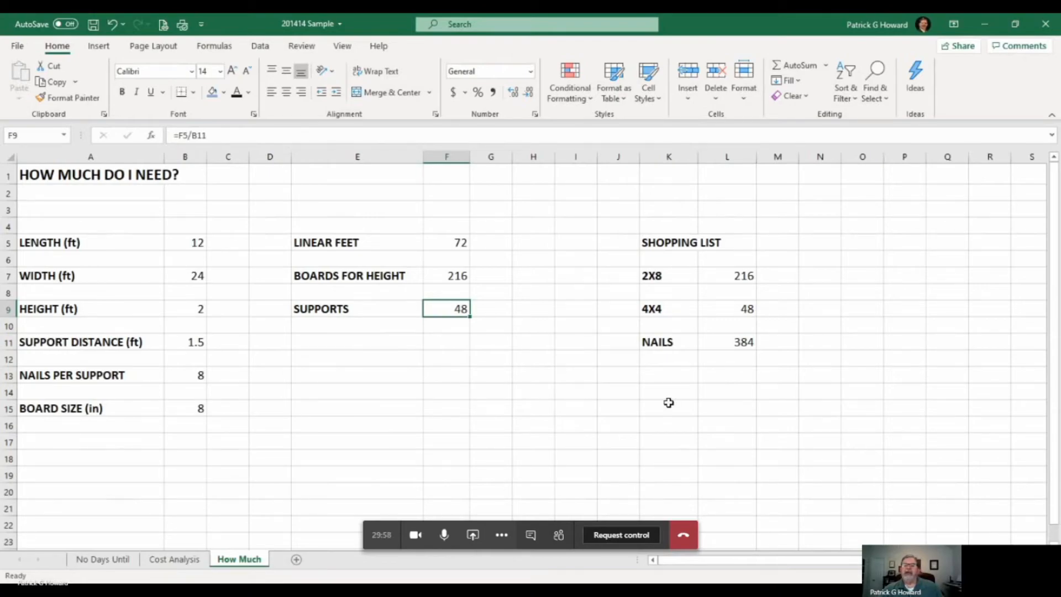
click(735, 344)
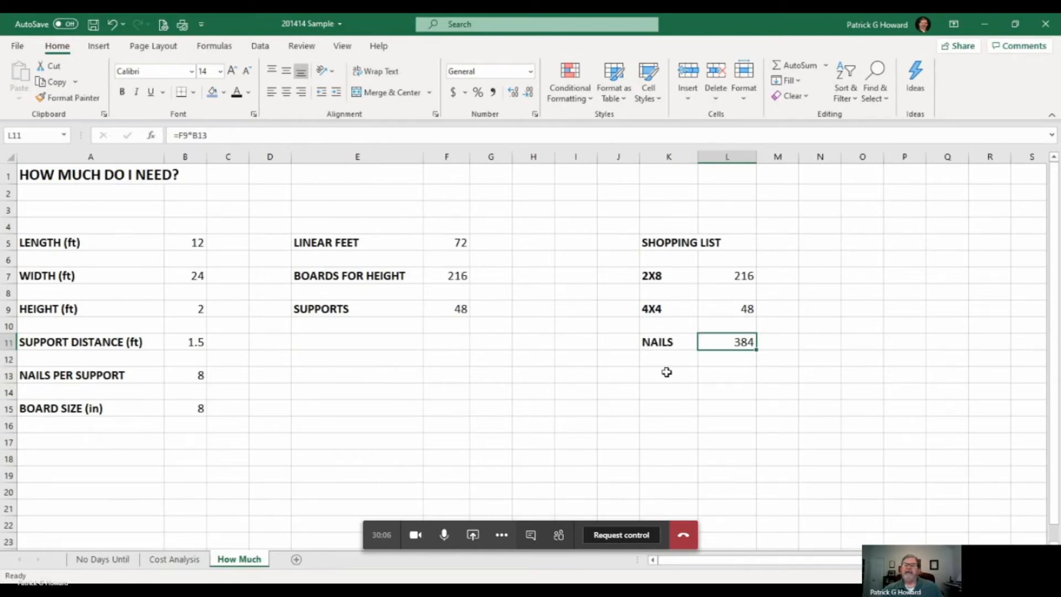
click(829, 345)
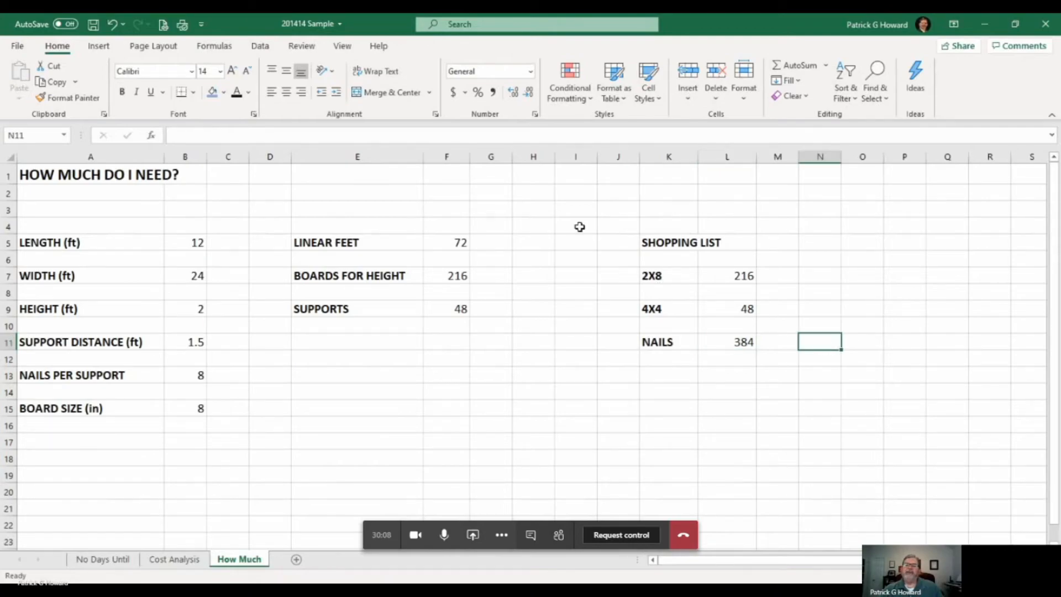
click(757, 487)
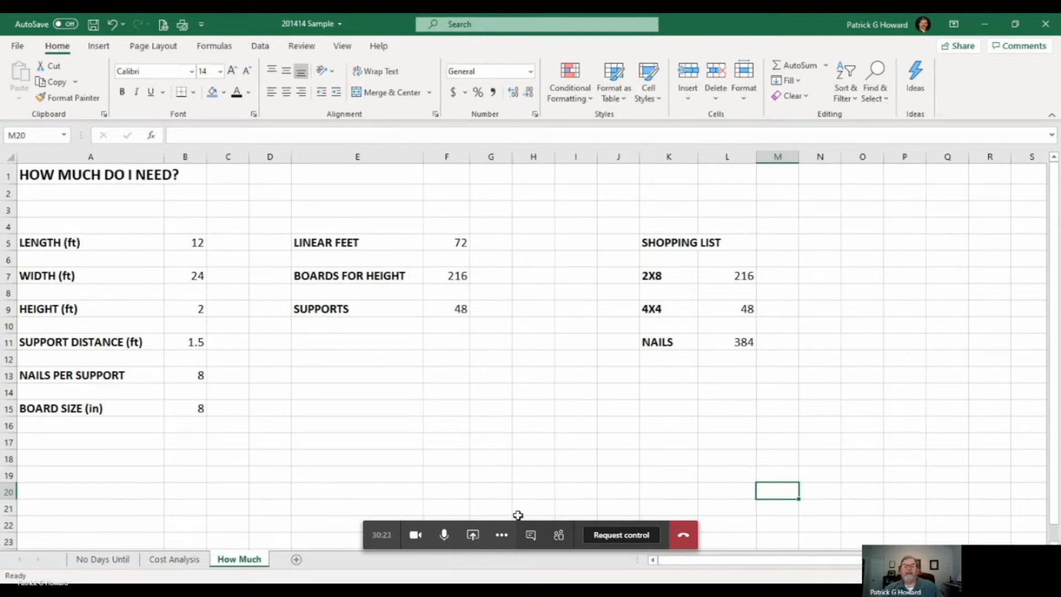
- Set the length to 4 ft in B5 and the width to 8 ft in B7
click(185, 243)
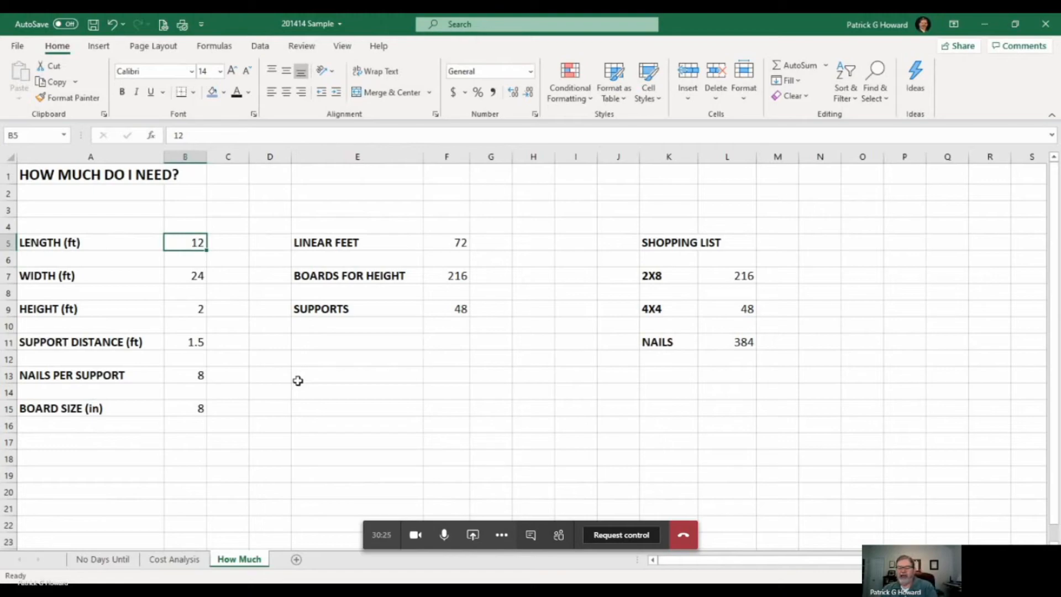
text(4)
click(181, 277)
text(8)
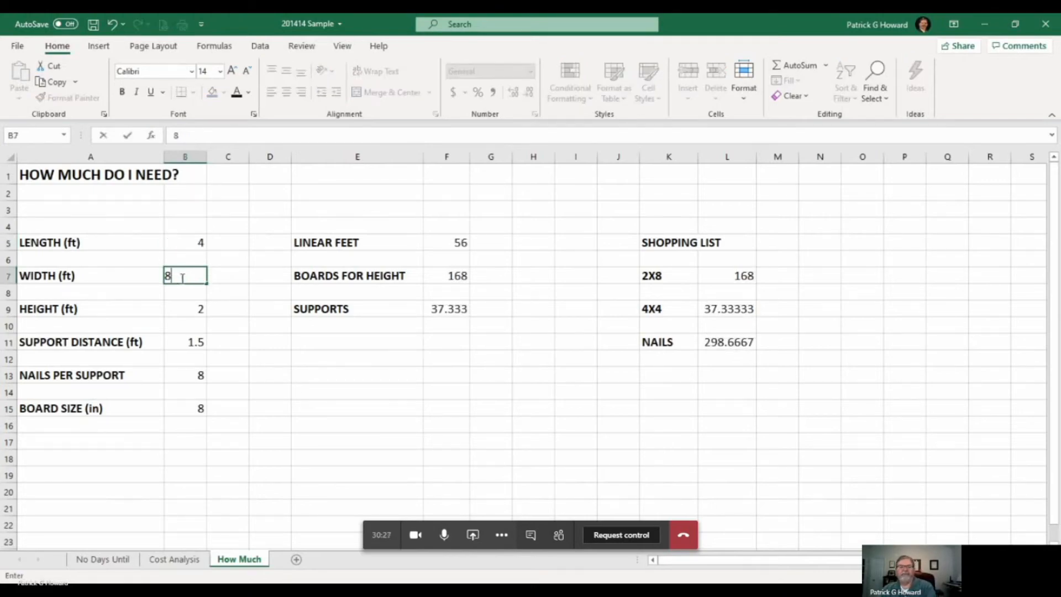
key(Return)
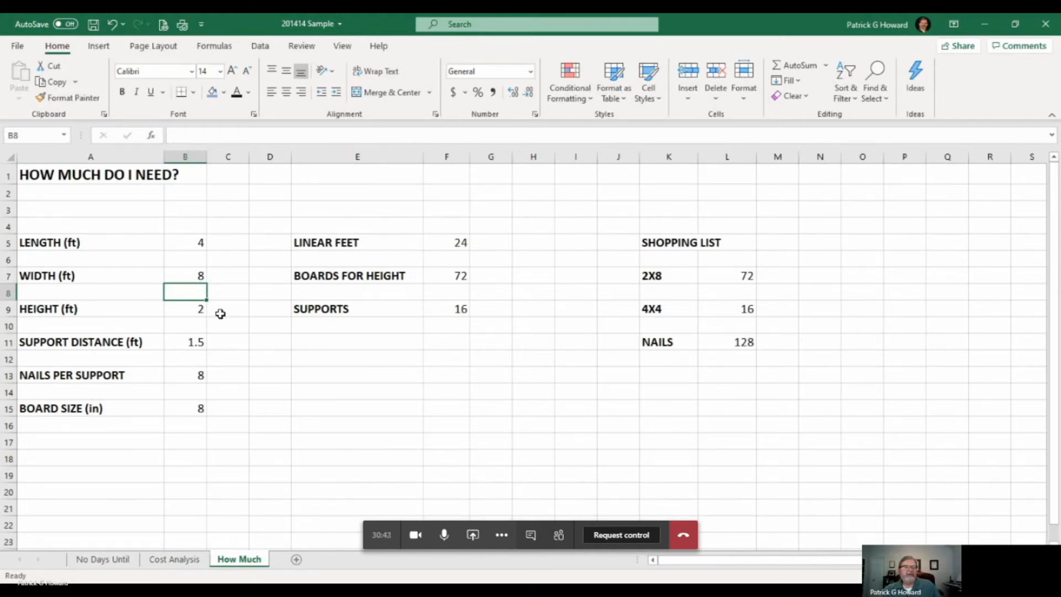
- Set the height to 3 ft in B9
click(176, 309)
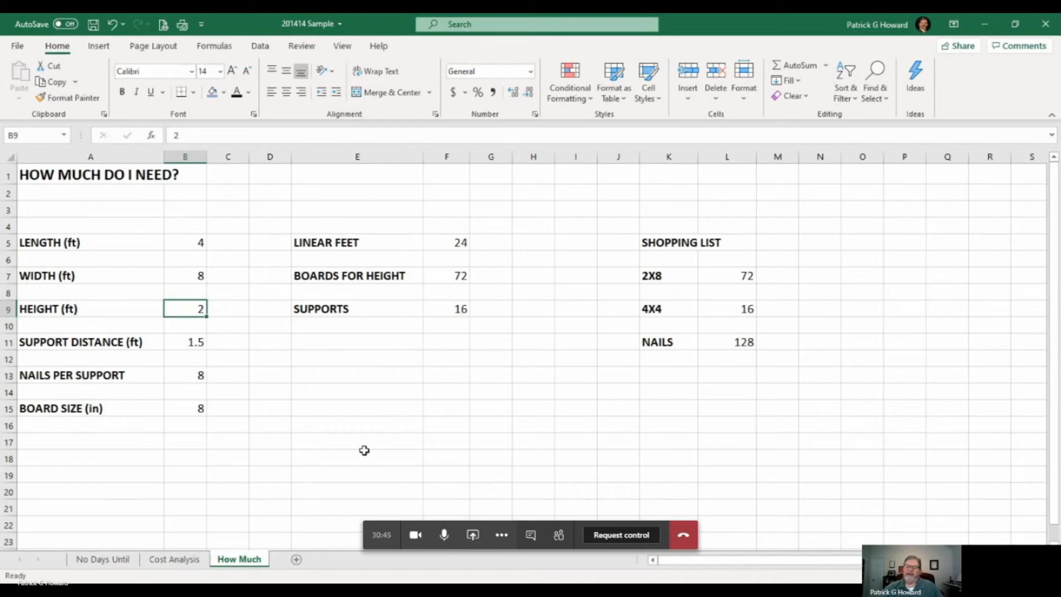
text(3)
key(Return)
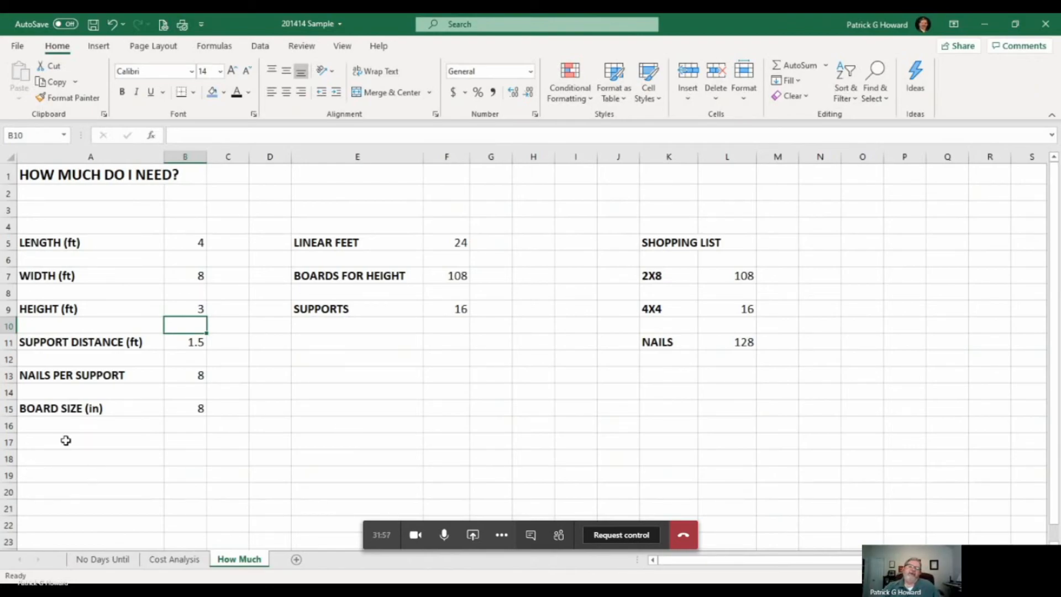
- Add the column heading "estimate" in N5 beside the shopping list
click(808, 250)
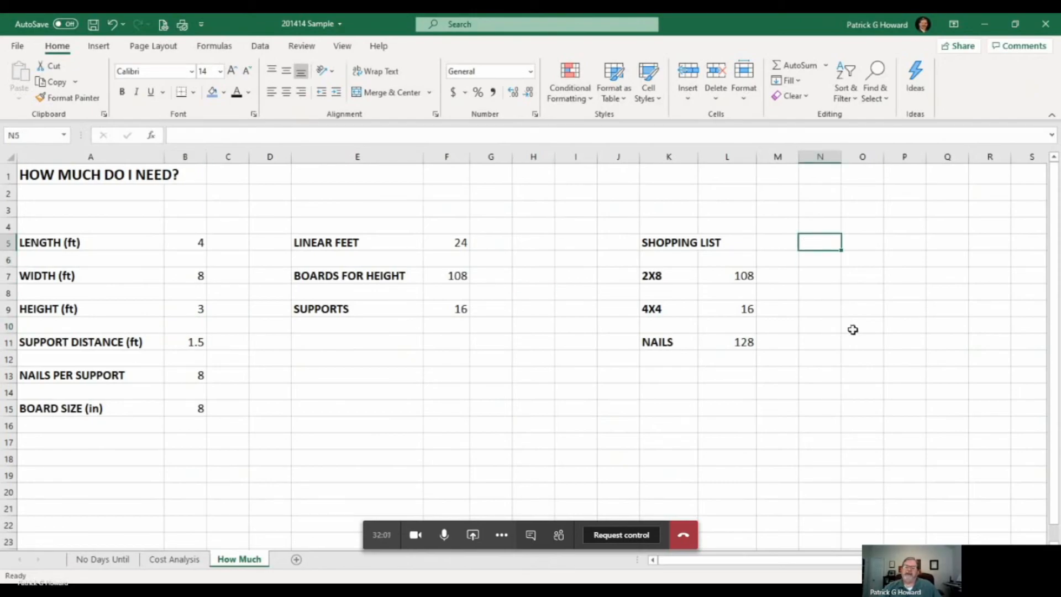
text(es)
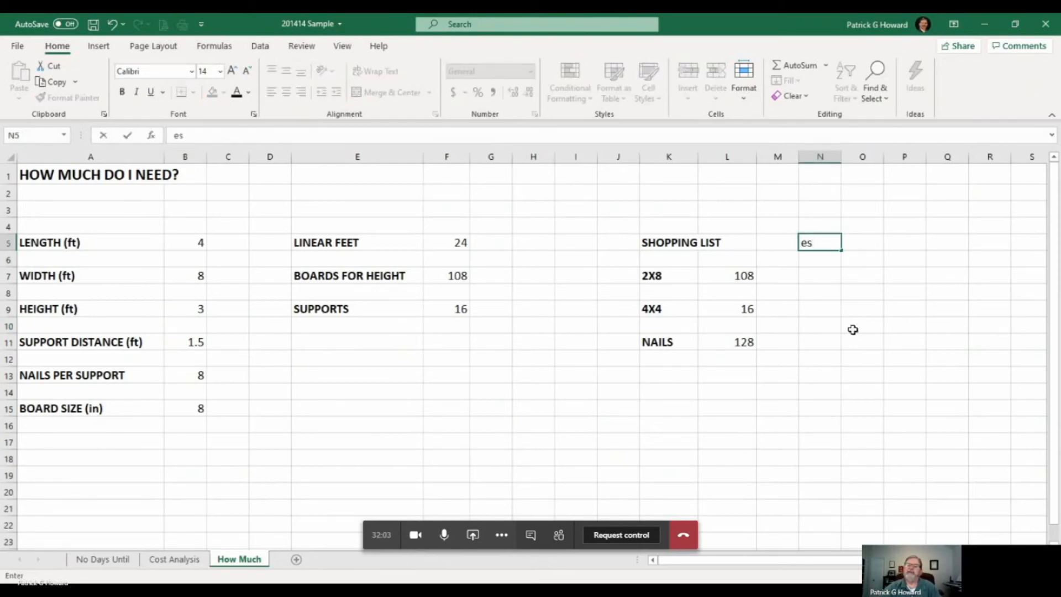
text(timate)
key(Return)
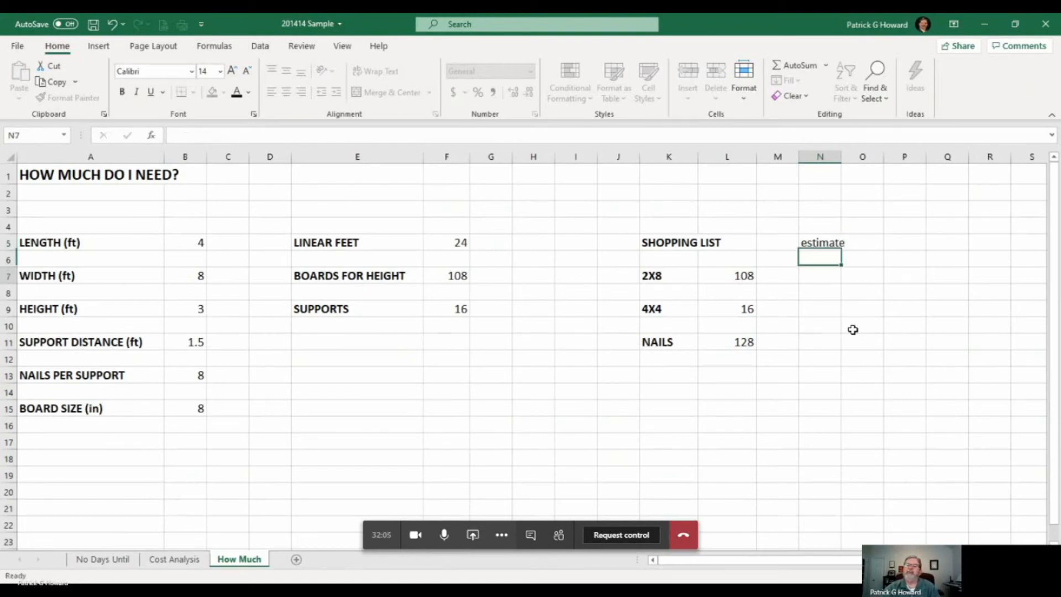
- Calculate the 2X8 cost in N7 by multiplying the quantity in L7 by 2.50
key(Return)
key(Up)
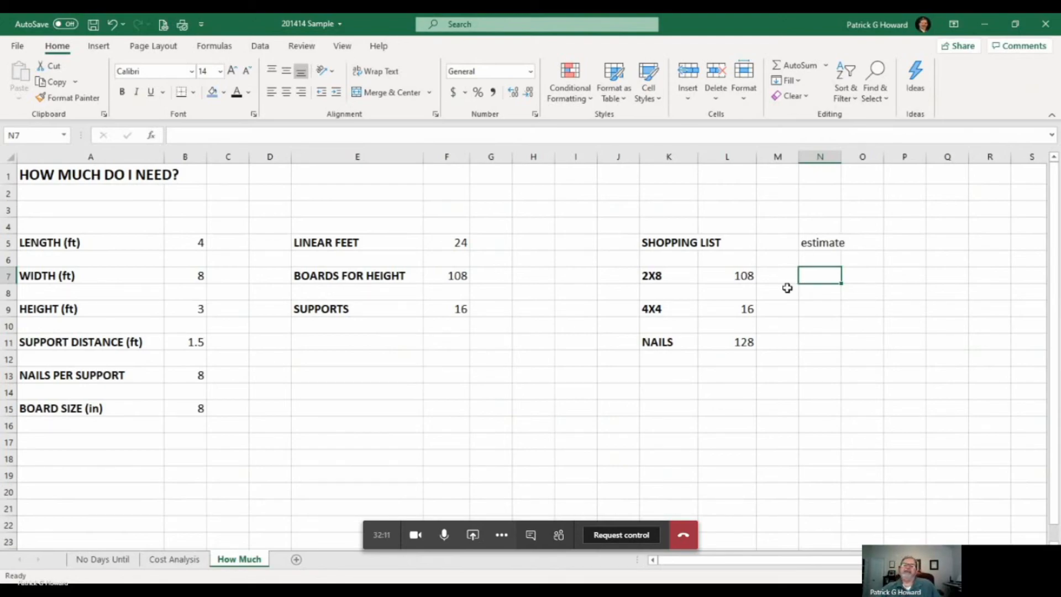
text(=)
click(744, 273)
text(*2.50)
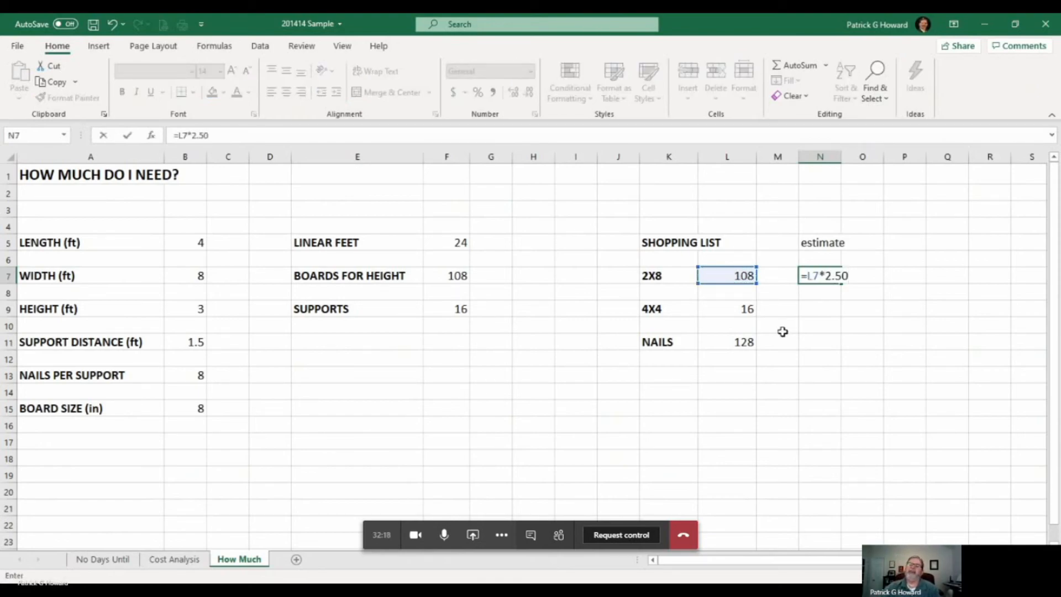
key(Return)
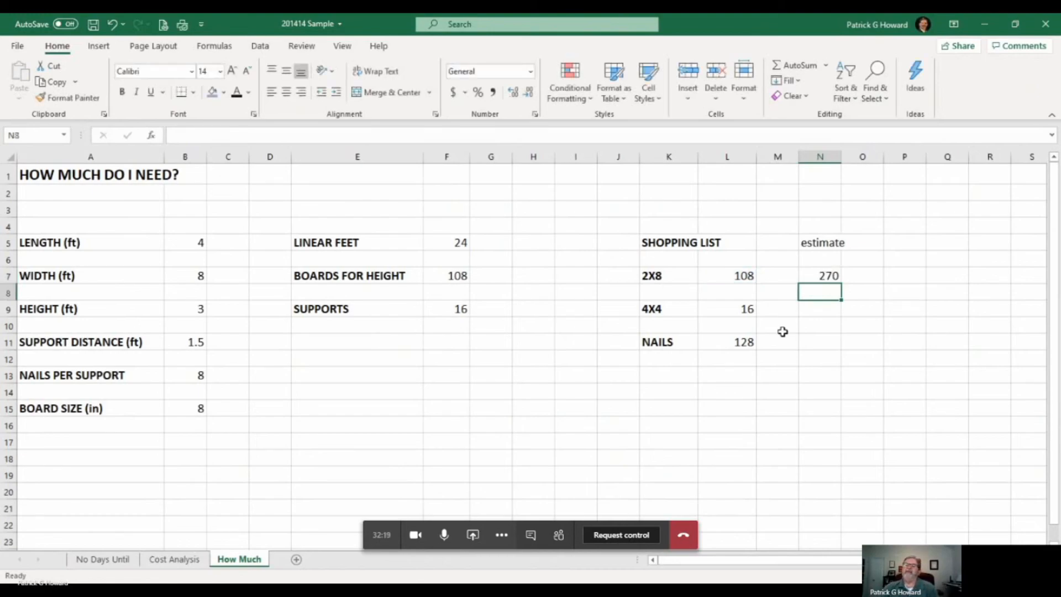
- Calculate the 4X4 cost in N9 by multiplying the quantity in L9 by 6
click(827, 311)
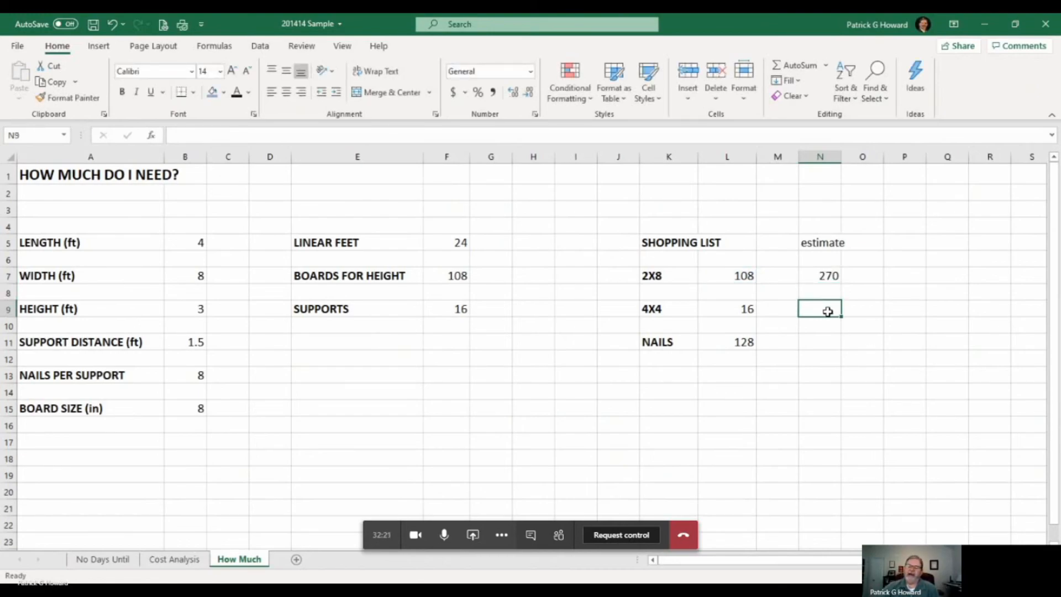
text(=)
click(744, 308)
text(*6)
key(Return)
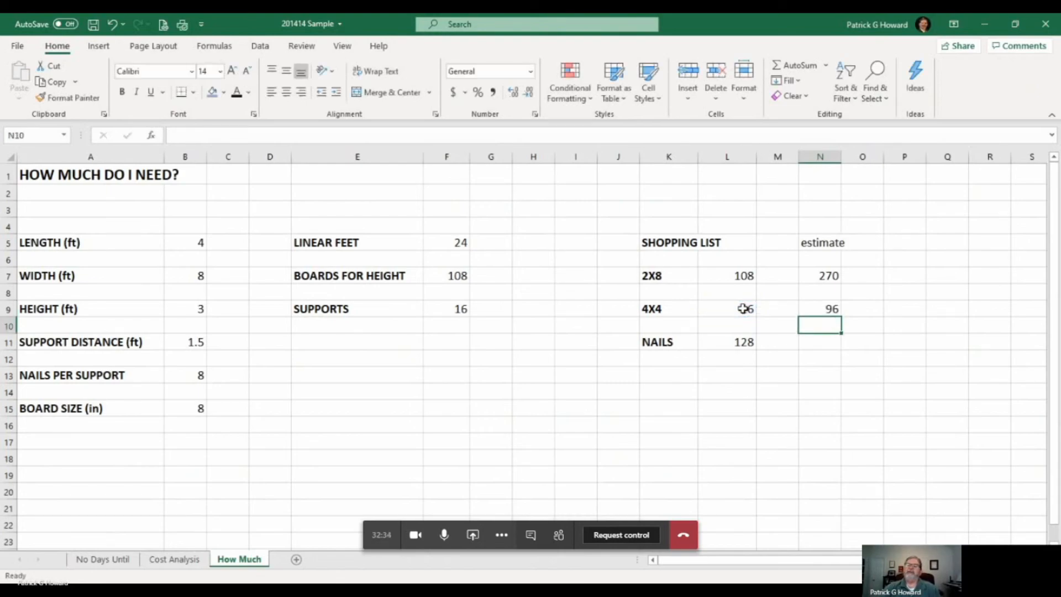
- Calculate the nails cost in N11 by multiplying the quantity in L11 by .02
click(814, 341)
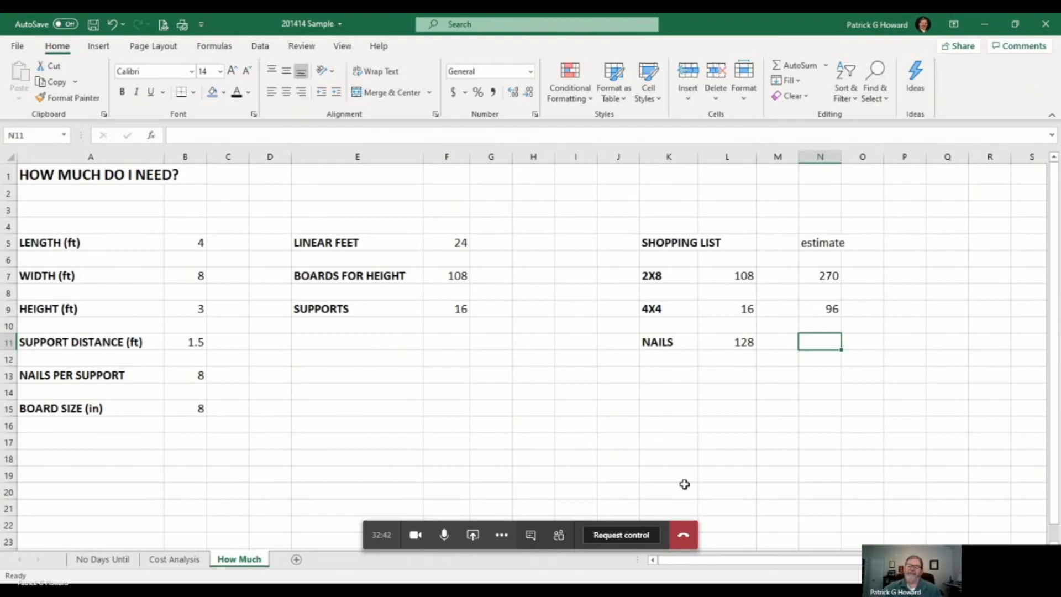
text(=)
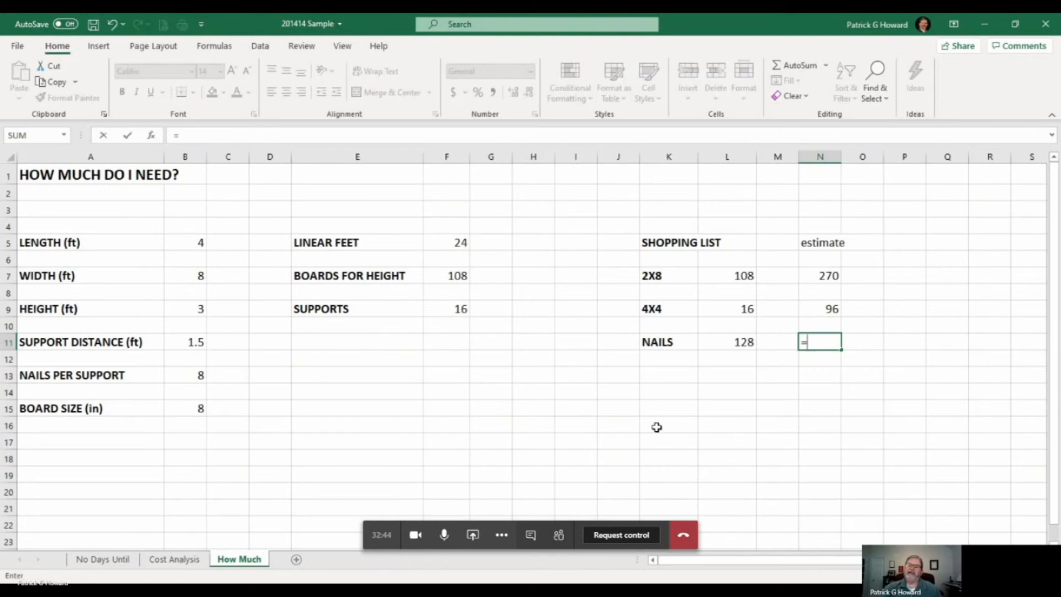
click(712, 346)
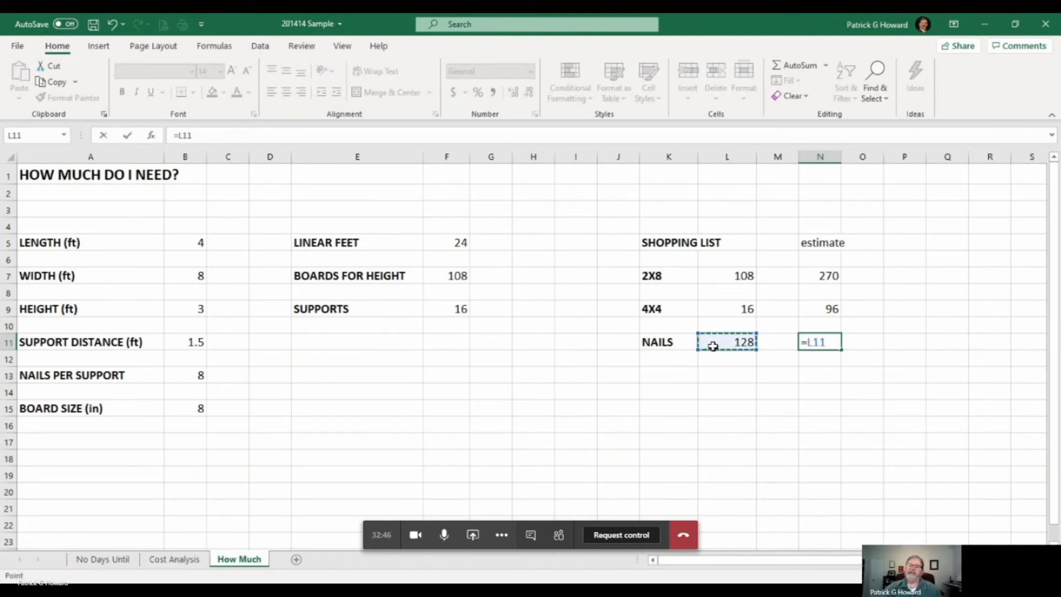
text(*.02)
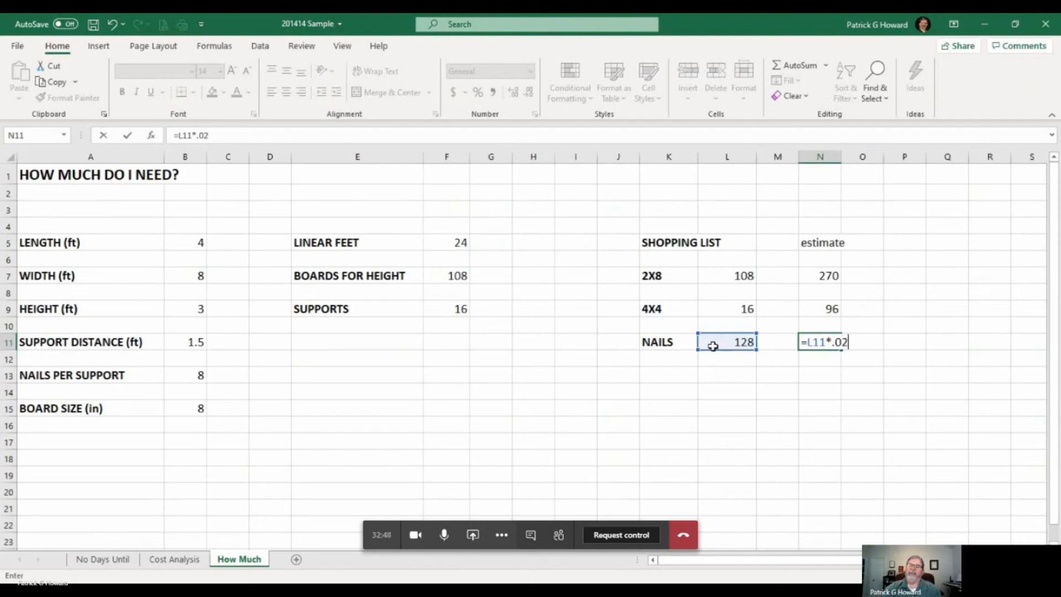
key(Return)
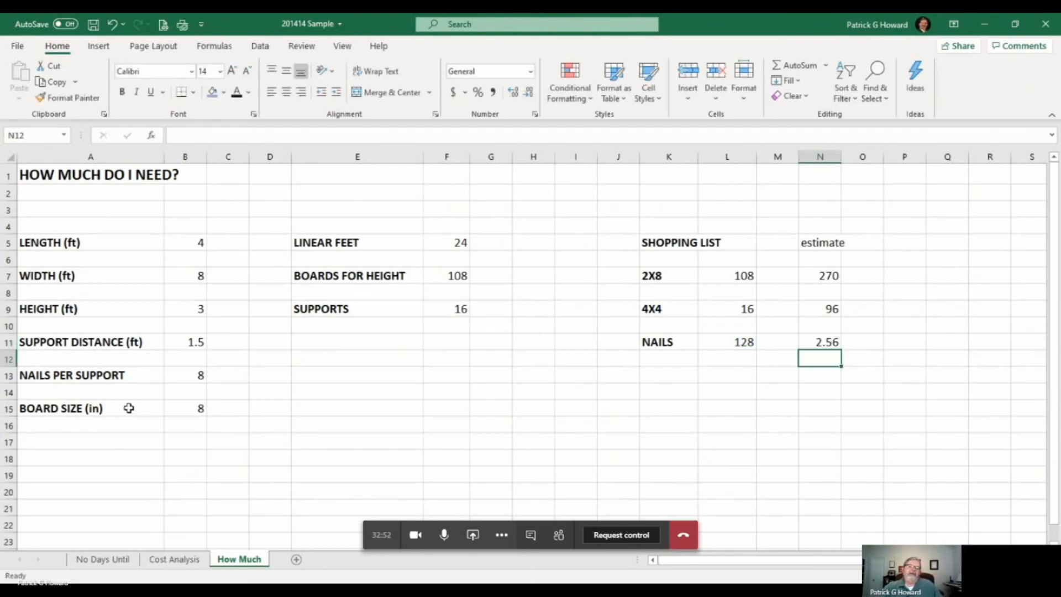
- Set the board size to 6 inches in B15
click(180, 407)
text(12)
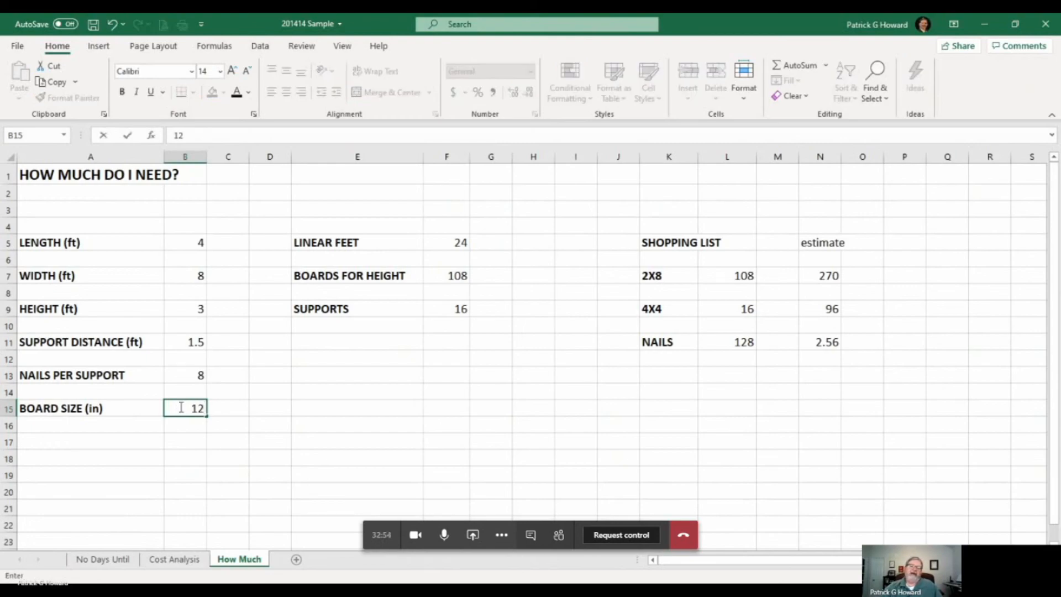
key(BackSpace)
key(BackSpace)
text(6)
key(Return)
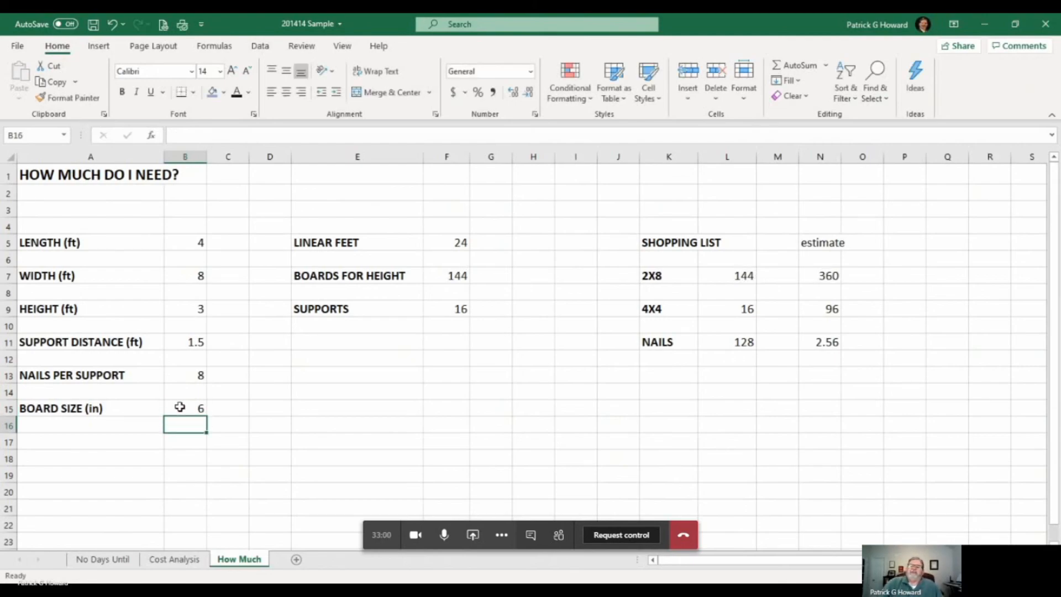
- Total the estimated costs in N13 with a SUM of N7:N11
click(831, 373)
text(=sum()
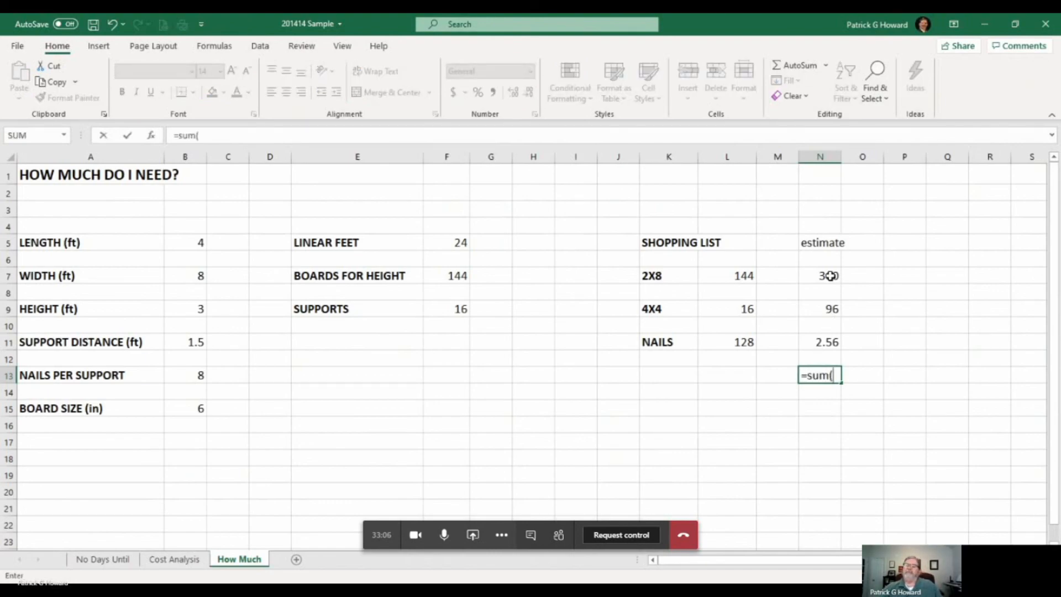
drag(823, 276, 824, 341)
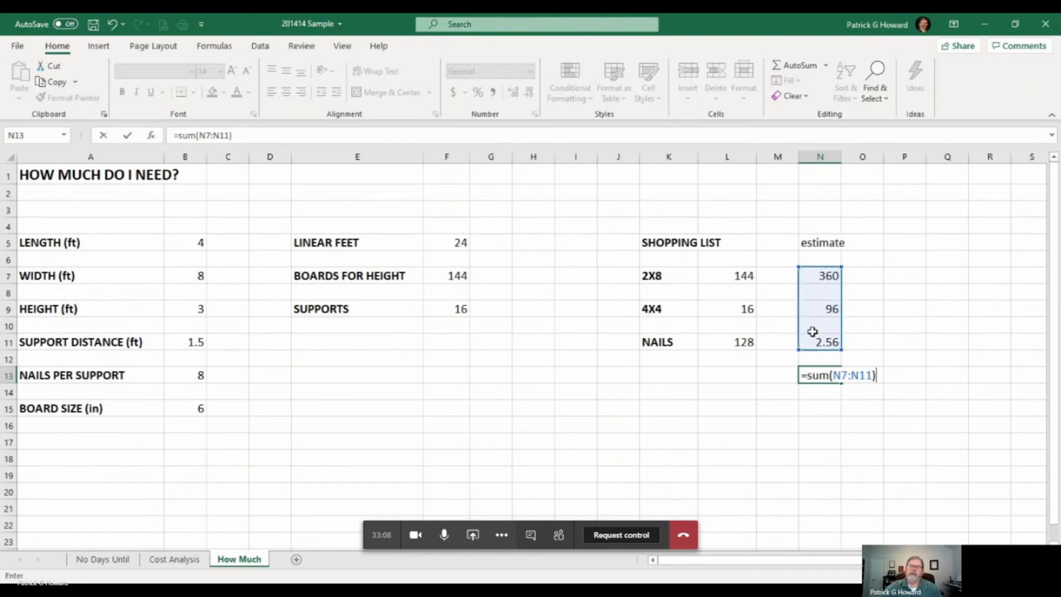
key(Return)
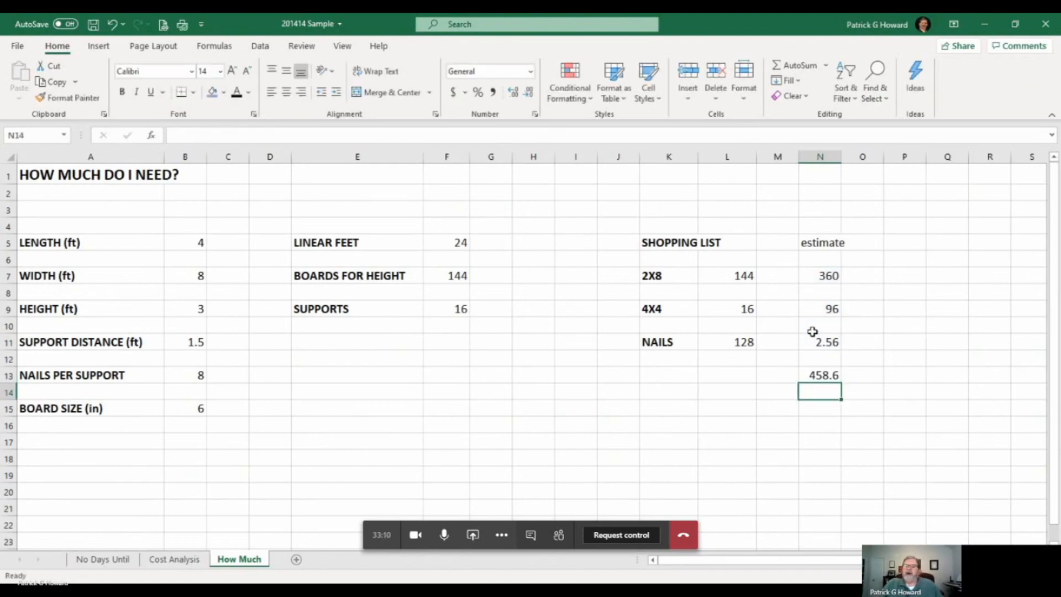